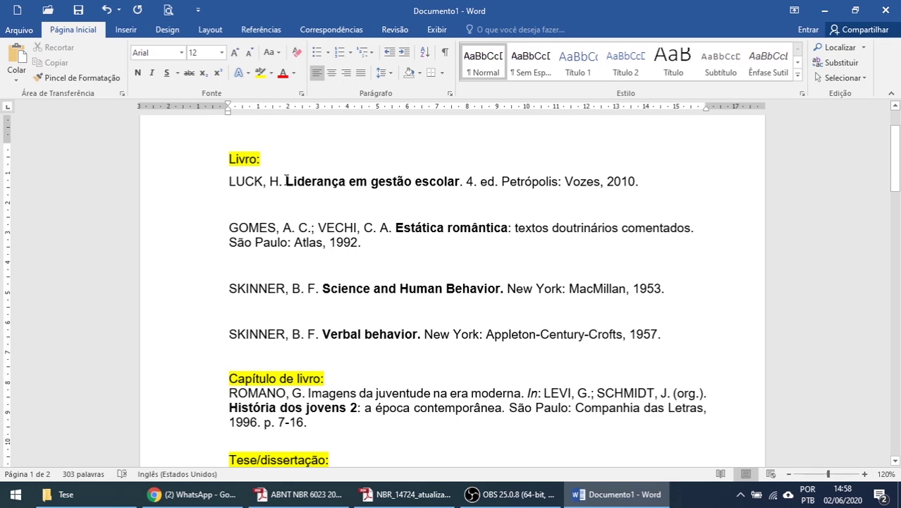
Toggle bold off and back on for the title "Liderança em gestão escolar" in the first book reference.
{"action": "left_click_drag", "start_coordinate": [284, 182], "coordinate": [458, 186]}
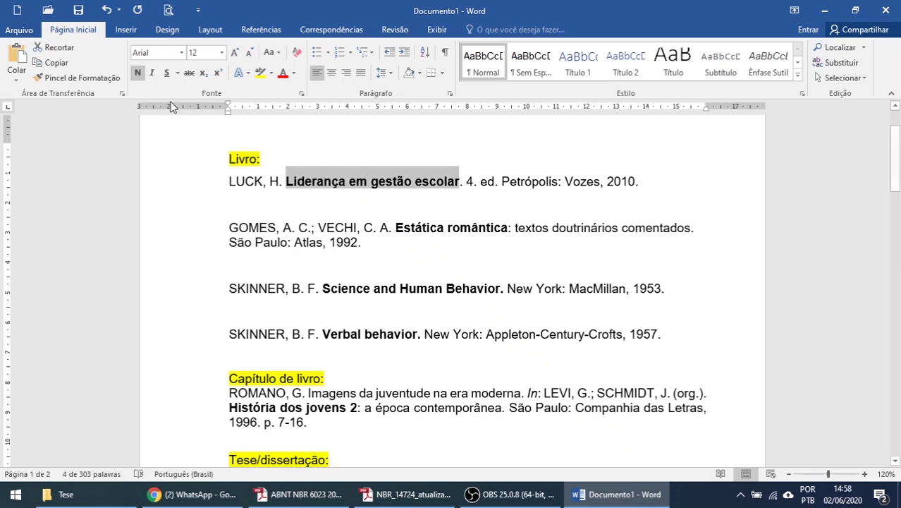
{"action": "left_click", "coordinate": [138, 75]}
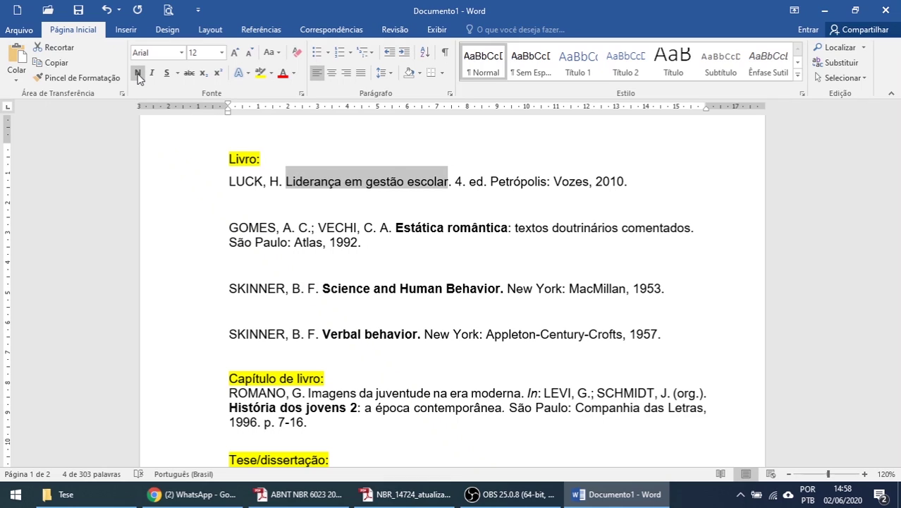
{"action": "left_click", "coordinate": [138, 75]}
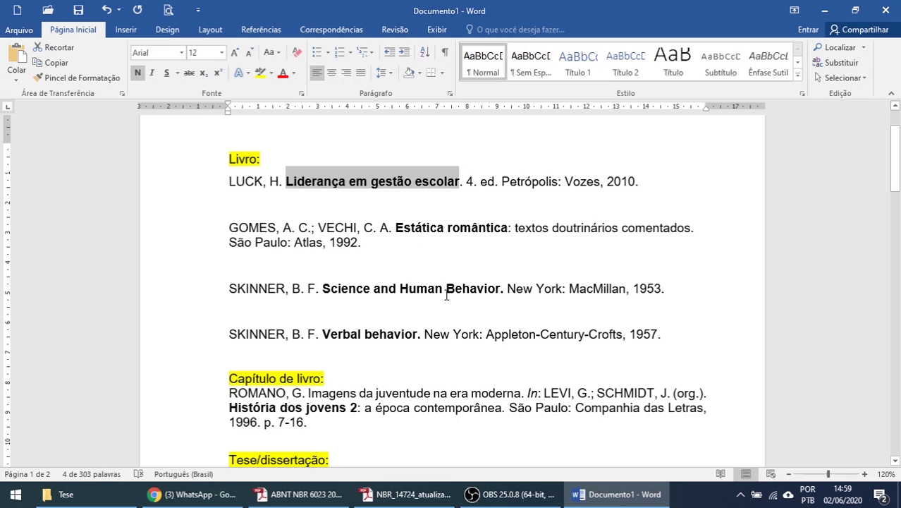
{"action": "left_click", "coordinate": [468, 194]}
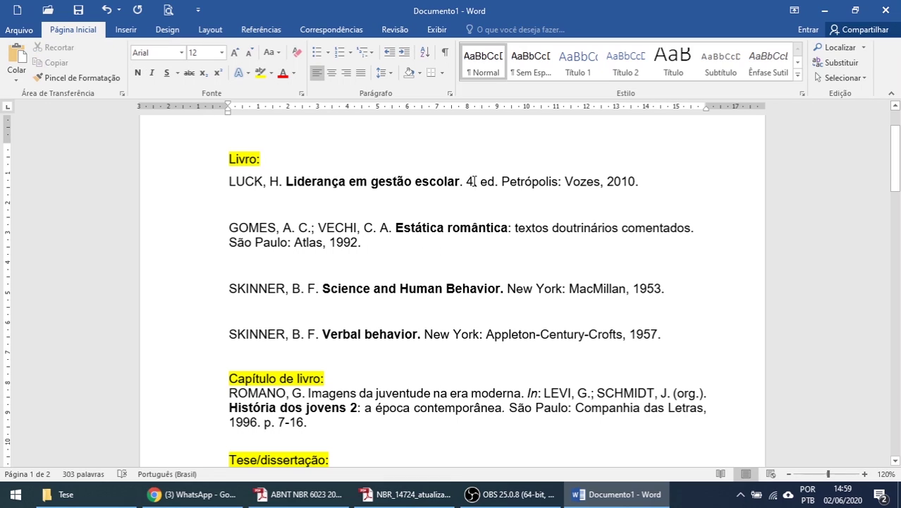
Examine the first book reference's edition, the second one's author separator and subtitle, and the years of the two Skinner references.
{"action": "left_click_drag", "start_coordinate": [473, 182], "coordinate": [494, 186]}
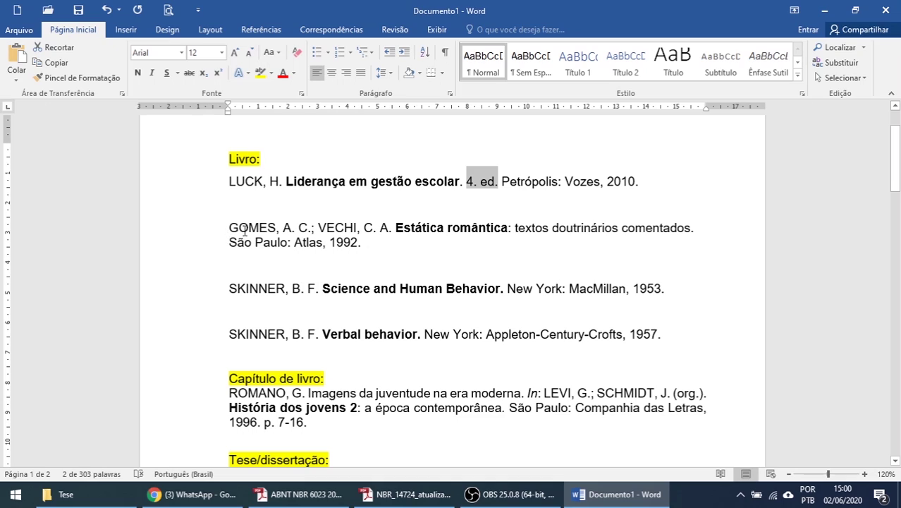
{"action": "double_click", "coordinate": [311, 227]}
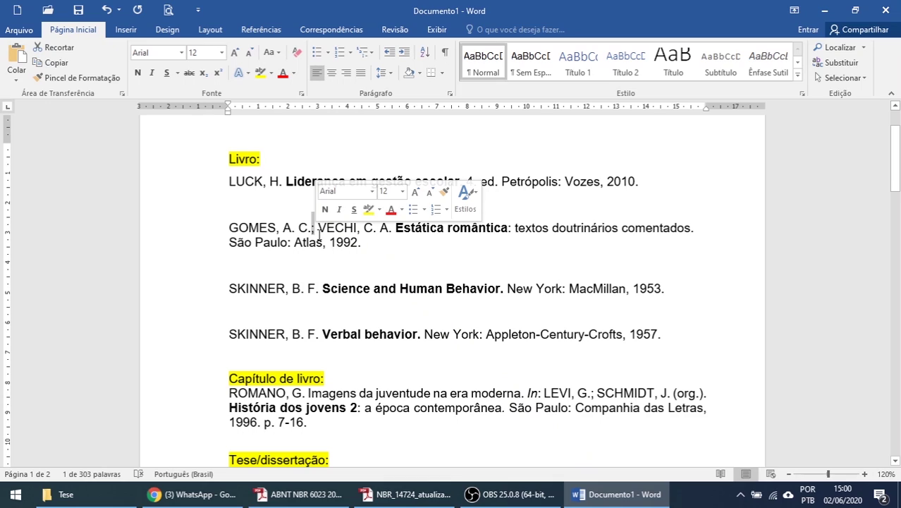
{"action": "left_click", "coordinate": [318, 230]}
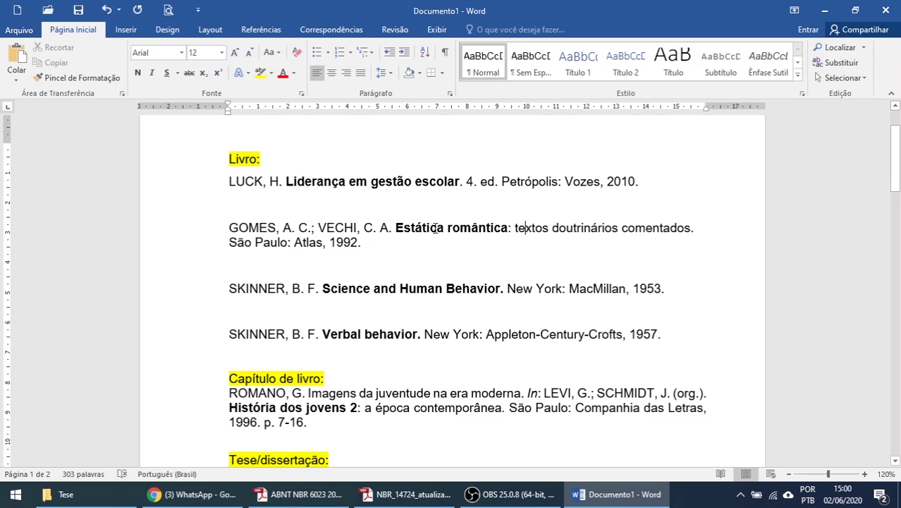
{"action": "left_click_drag", "start_coordinate": [519, 228], "coordinate": [693, 230]}
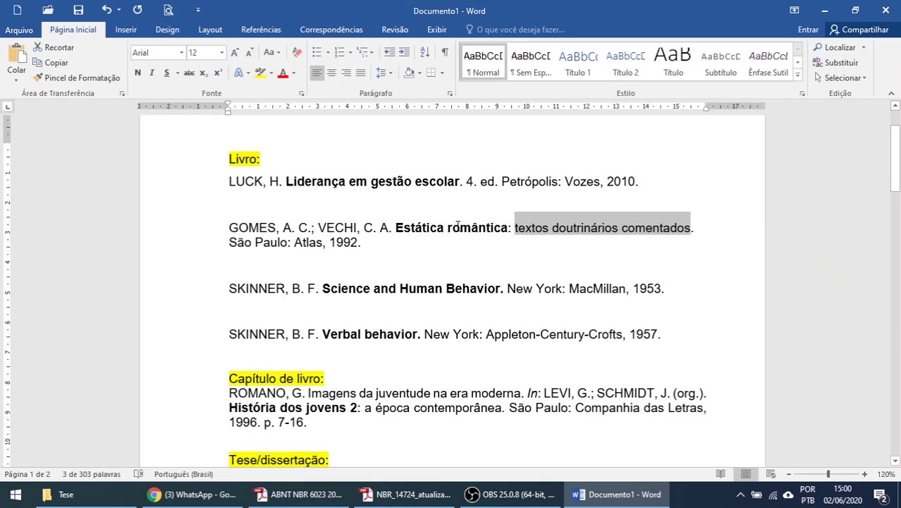
{"action": "left_click", "coordinate": [451, 228]}
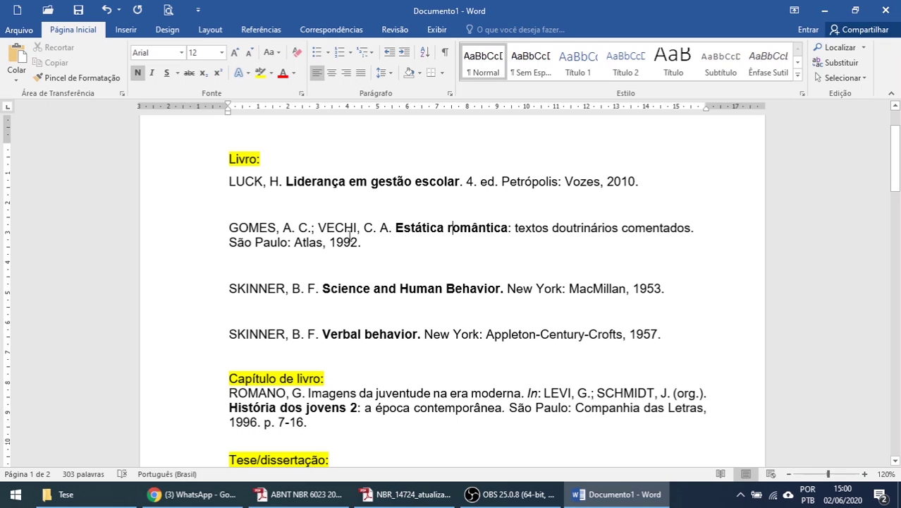
{"action": "scroll", "coordinate": [354, 261], "scroll_direction": "down", "scroll_amount": 2}
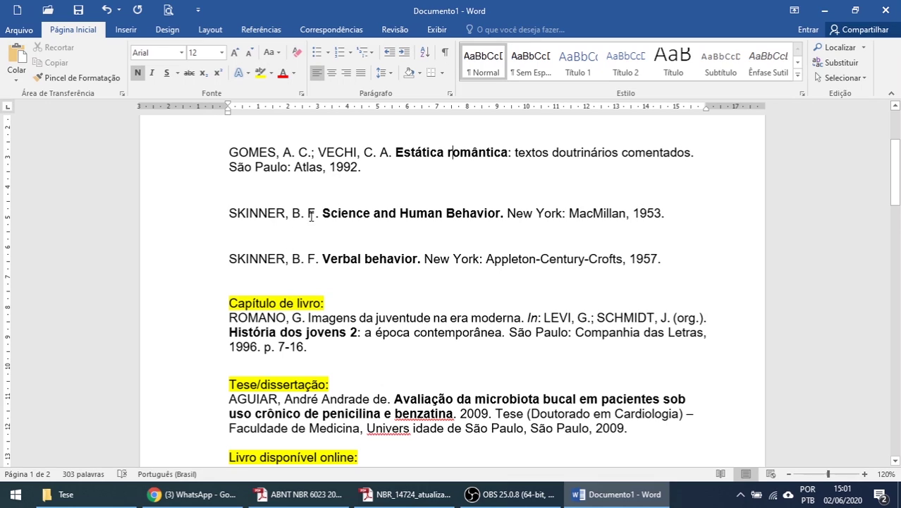
{"action": "left_click_drag", "start_coordinate": [635, 213], "coordinate": [666, 259]}
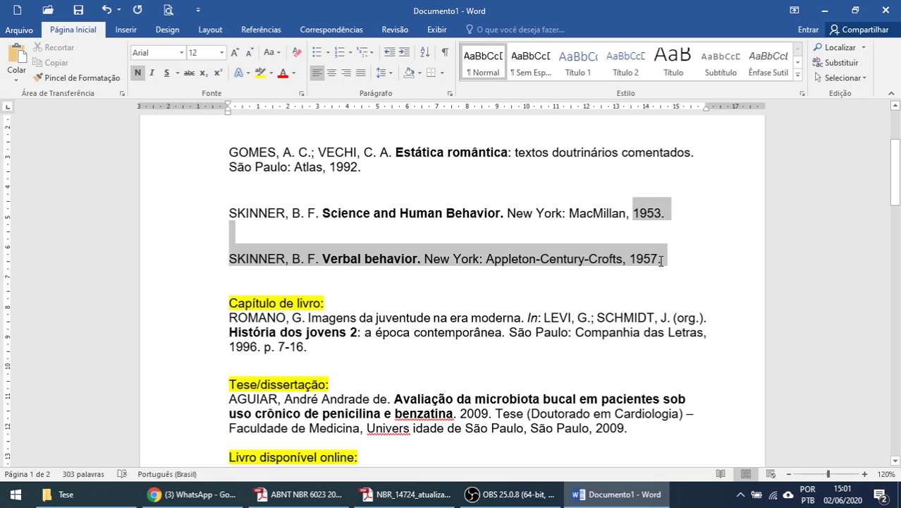
{"action": "left_click", "coordinate": [659, 259]}
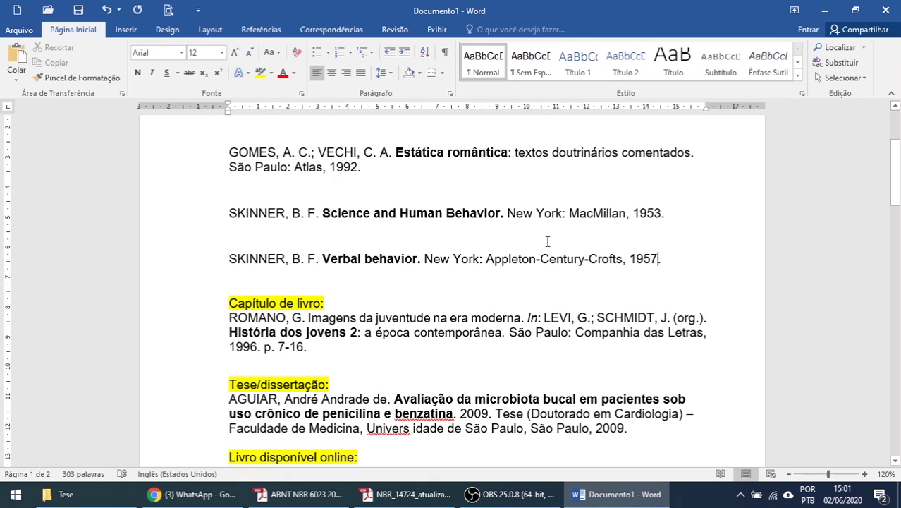
Remove bold from the periods following the titles "Science and Human Behavior" and "Verbal behavior".
{"action": "left_click", "coordinate": [502, 214]}
{"action": "left_click_drag", "start_coordinate": [502, 214], "coordinate": [503, 223]}
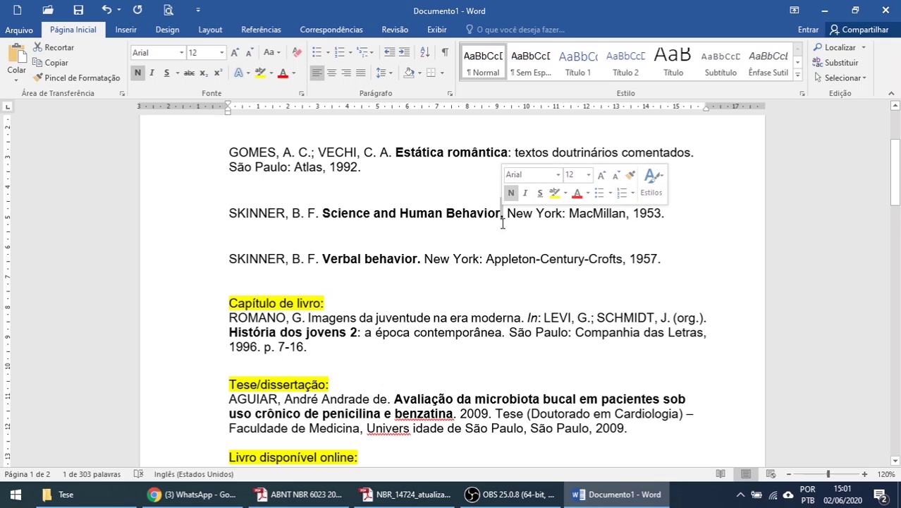
{"action": "left_click", "coordinate": [138, 75]}
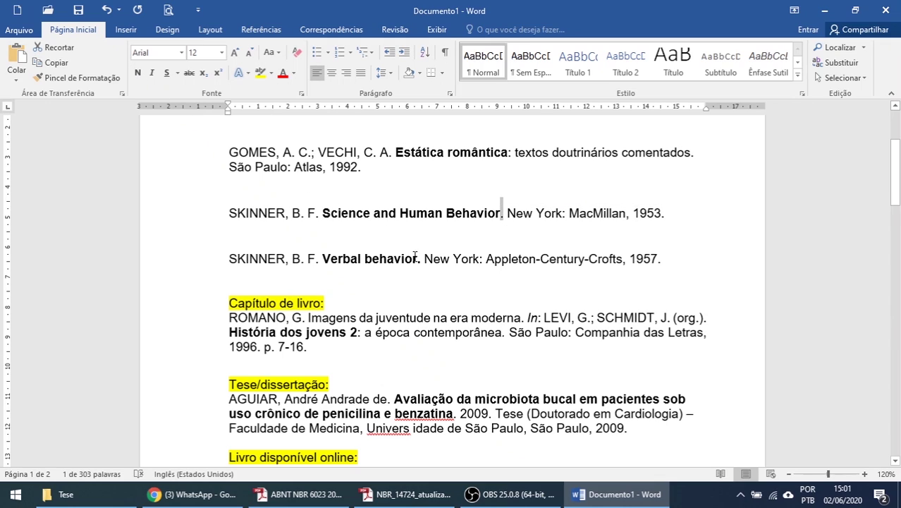
{"action": "left_click_drag", "start_coordinate": [417, 260], "coordinate": [422, 261]}
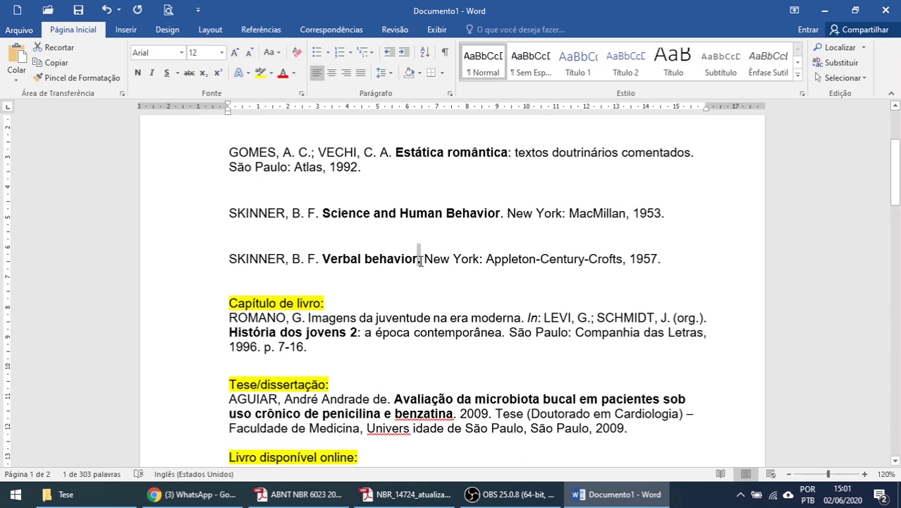
{"action": "left_click", "coordinate": [138, 74]}
{"action": "left_click", "coordinate": [484, 259]}
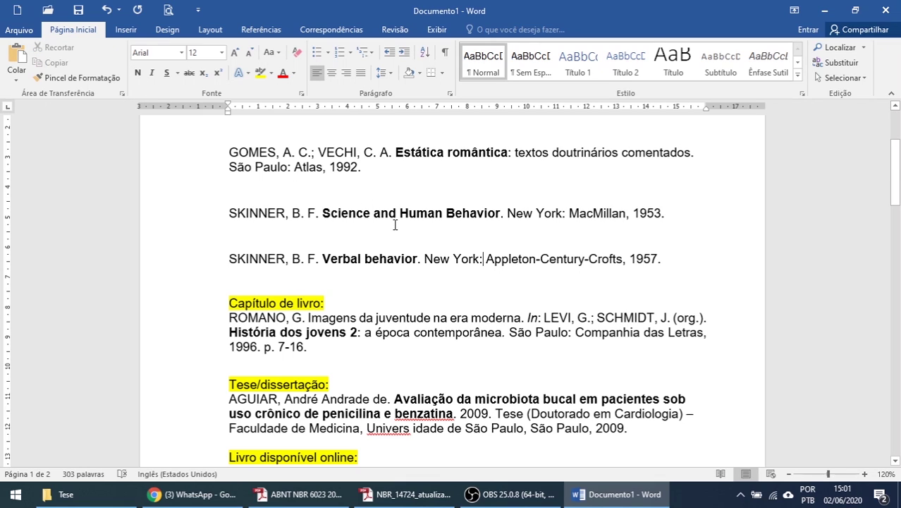
Examine the author, the chapter title and the word "In" in the reference under "Capítulo de livro".
{"action": "scroll", "coordinate": [395, 225], "scroll_direction": "down", "scroll_amount": 3}
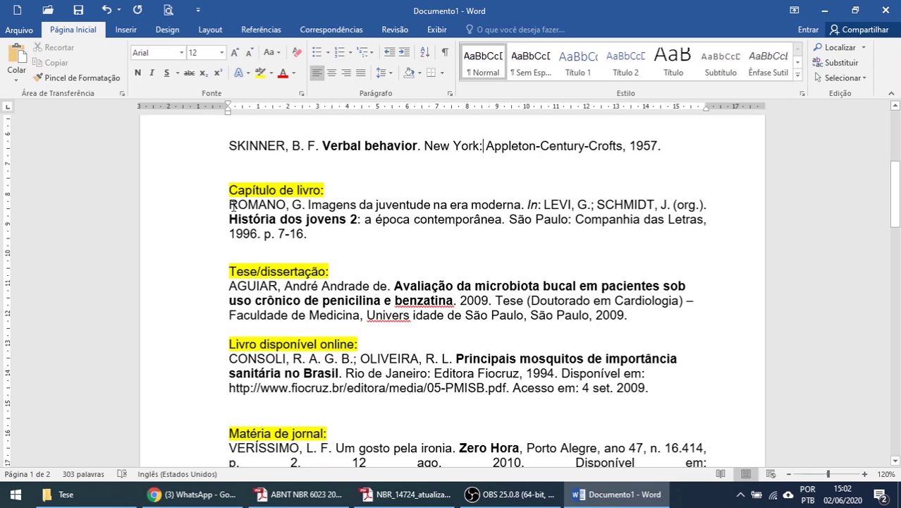
{"action": "left_click_drag", "start_coordinate": [228, 204], "coordinate": [307, 205]}
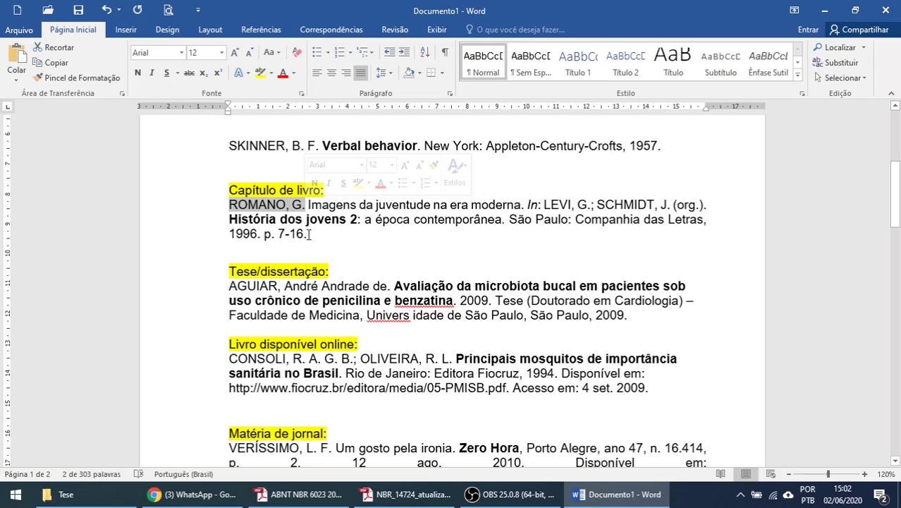
{"action": "left_click", "coordinate": [243, 204]}
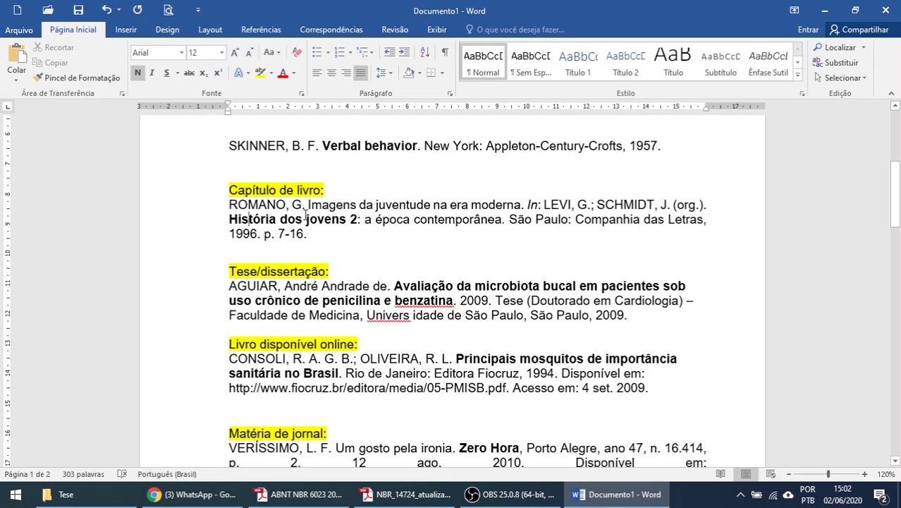
{"action": "left_click_drag", "start_coordinate": [308, 204], "coordinate": [525, 205]}
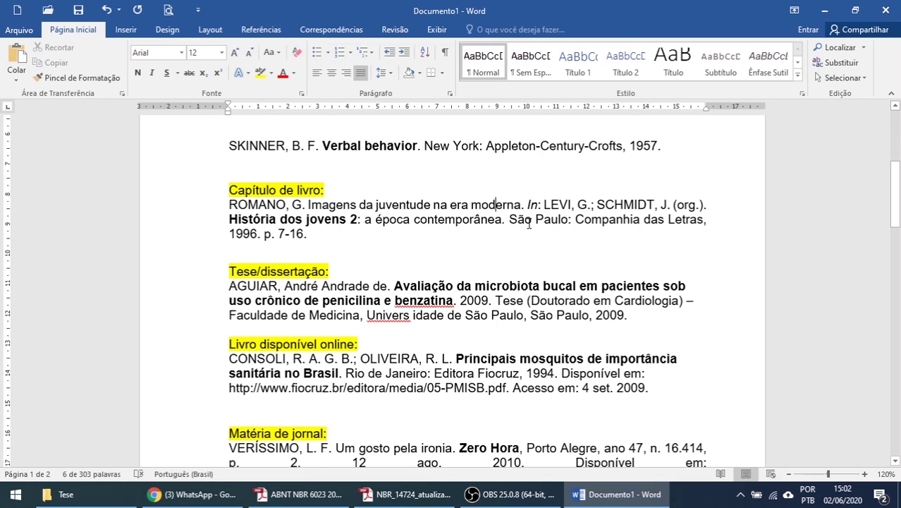
{"action": "left_click", "coordinate": [496, 207]}
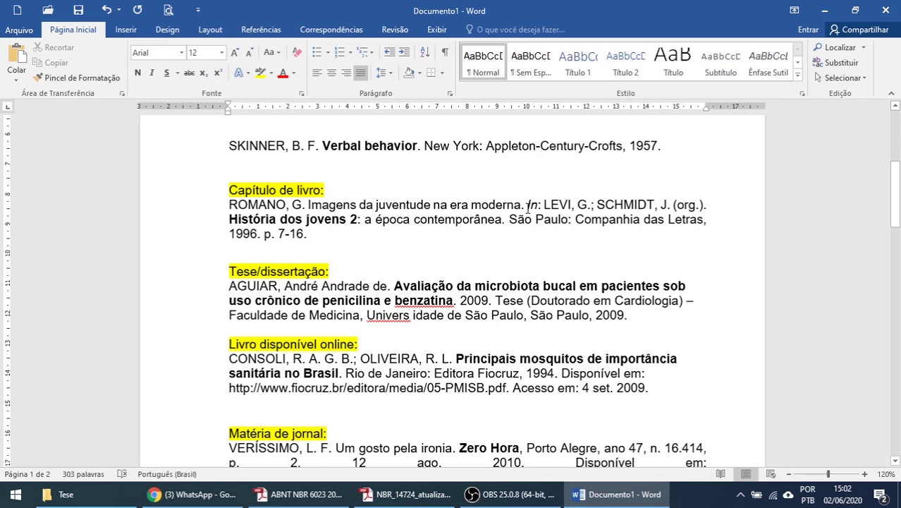
{"action": "mouse_move", "coordinate": [528, 205]}
{"action": "left_mouse_down"}
{"action": "mouse_move", "coordinate": [514, 218]}
{"action": "mouse_move", "coordinate": [534, 209]}
{"action": "left_mouse_up"}
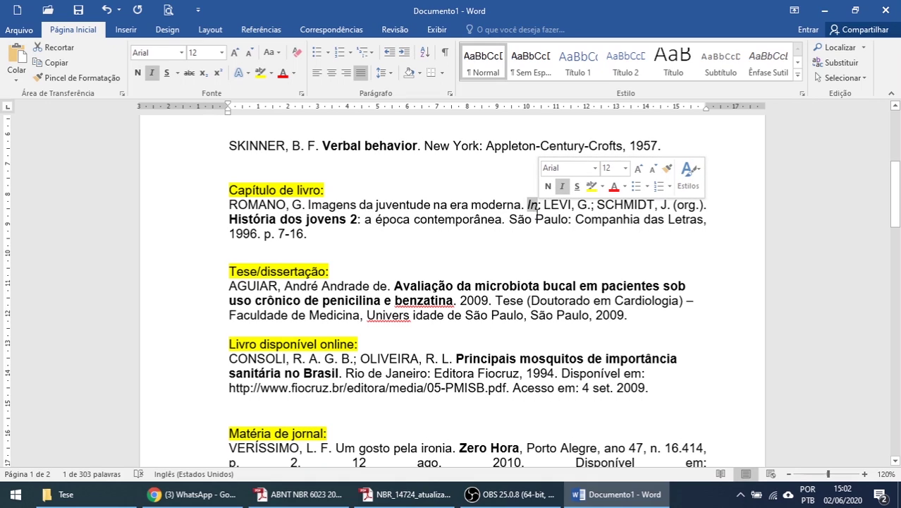
{"action": "left_click", "coordinate": [537, 206]}
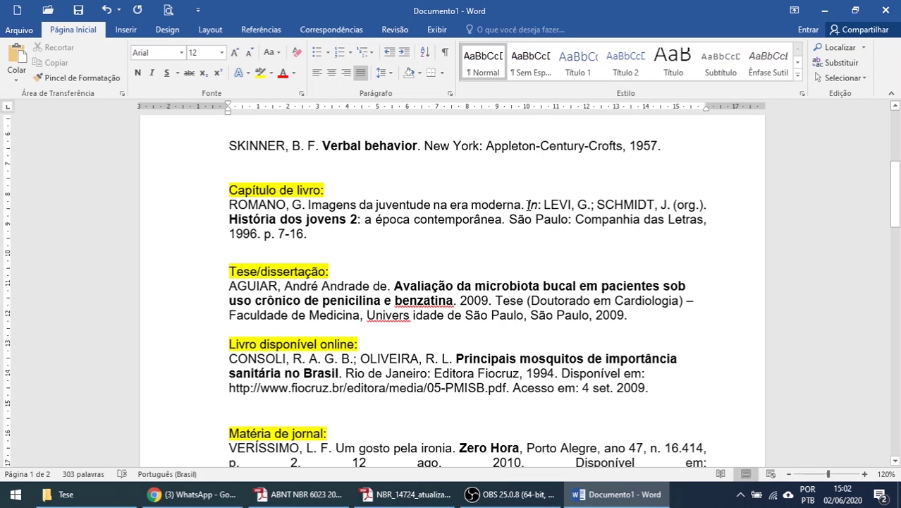
Toggle italics off and back on for the word "In" in the book chapter reference.
{"action": "double_click", "coordinate": [534, 205]}
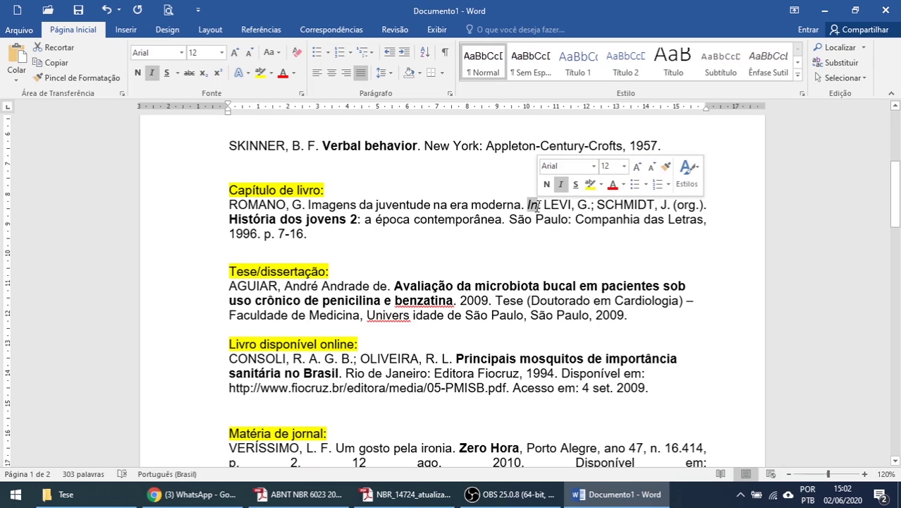
{"action": "left_click", "coordinate": [153, 73]}
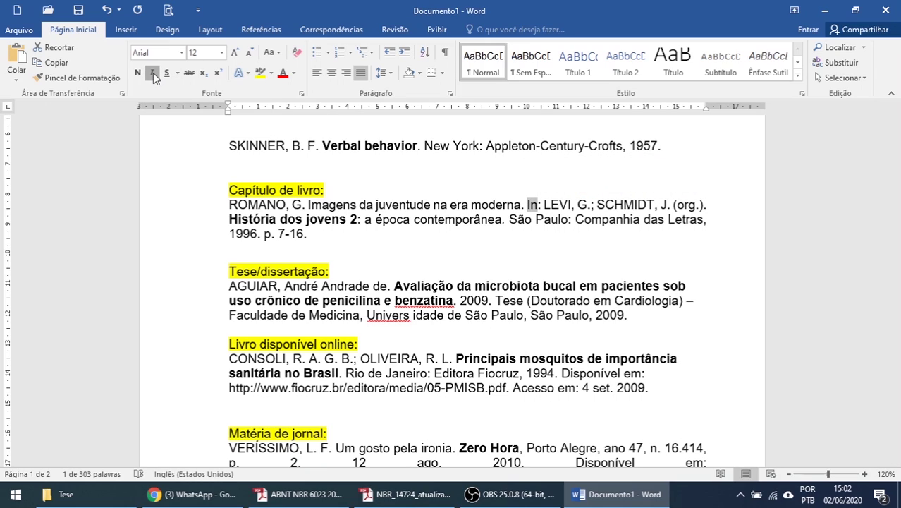
{"action": "left_click", "coordinate": [153, 73]}
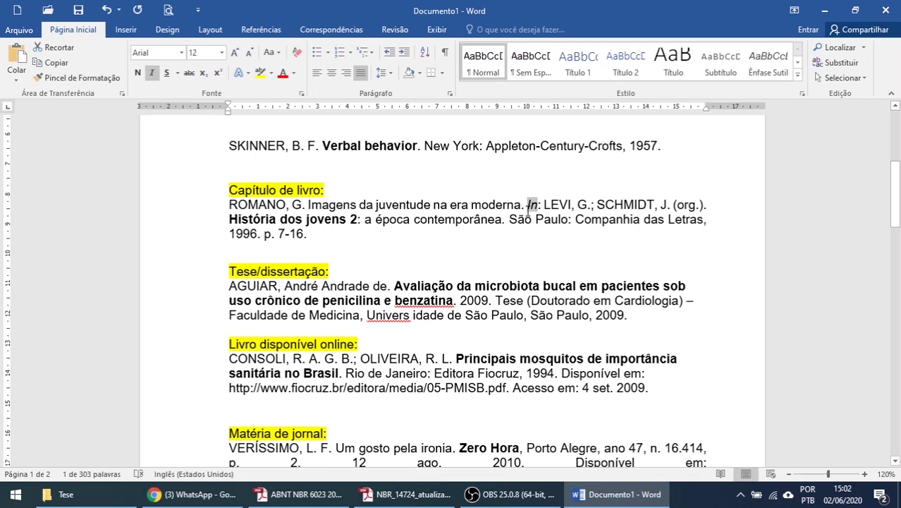
{"action": "left_click", "coordinate": [532, 213]}
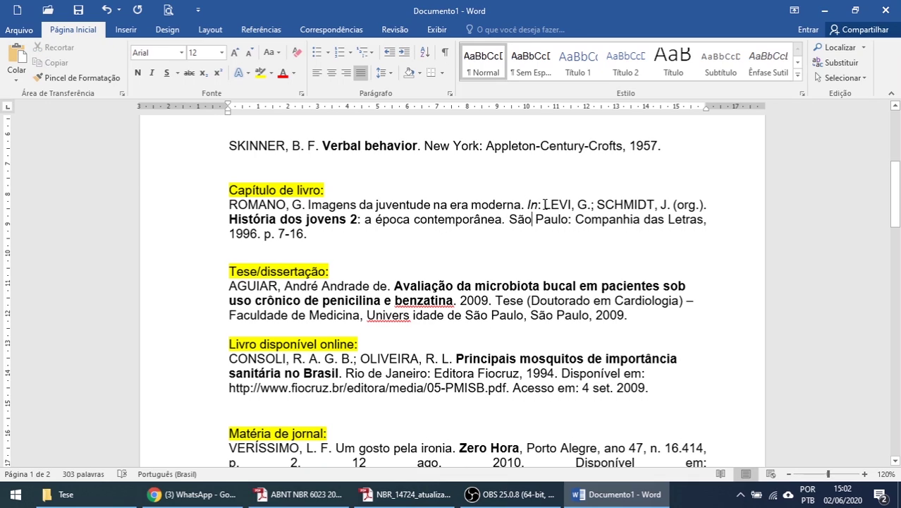
Examine the organizers, the "(org.)" abbreviation, the book title and its subtitle in the book chapter reference.
{"action": "left_click_drag", "start_coordinate": [545, 205], "coordinate": [672, 205]}
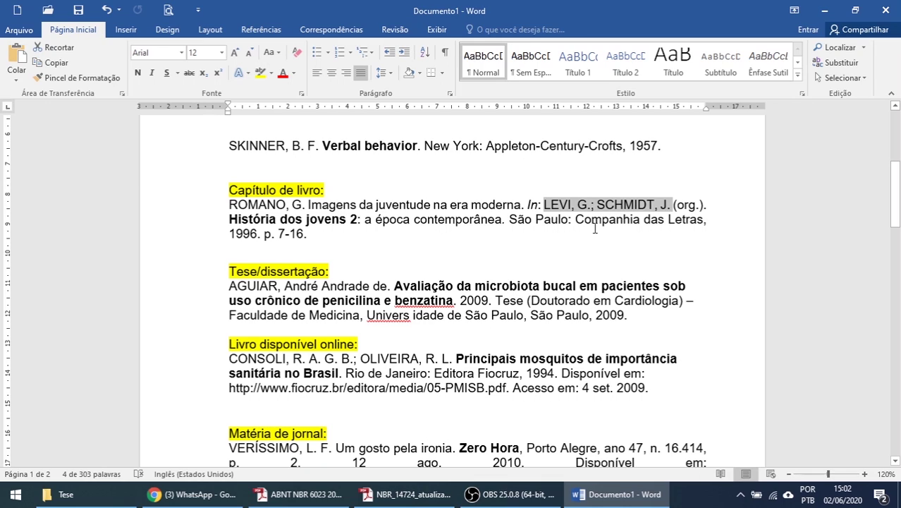
{"action": "left_click", "coordinate": [667, 222]}
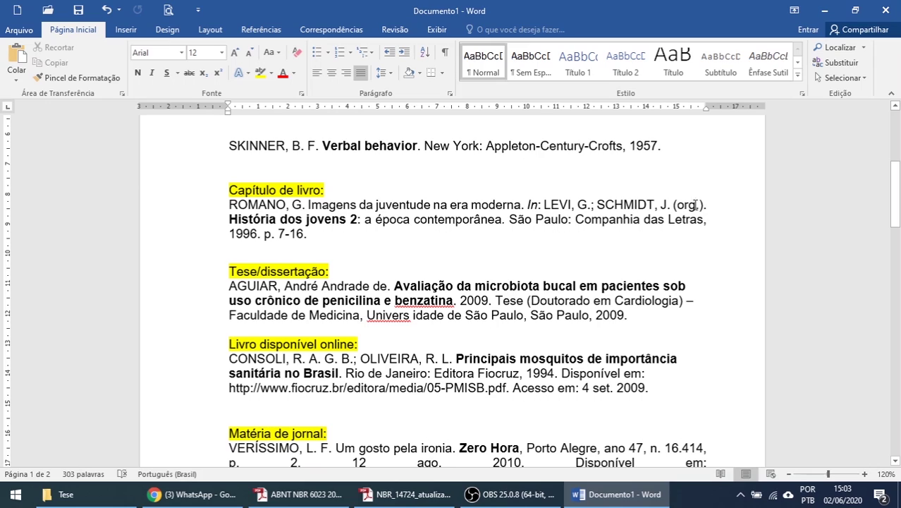
{"action": "left_click_drag", "start_coordinate": [673, 204], "coordinate": [703, 206]}
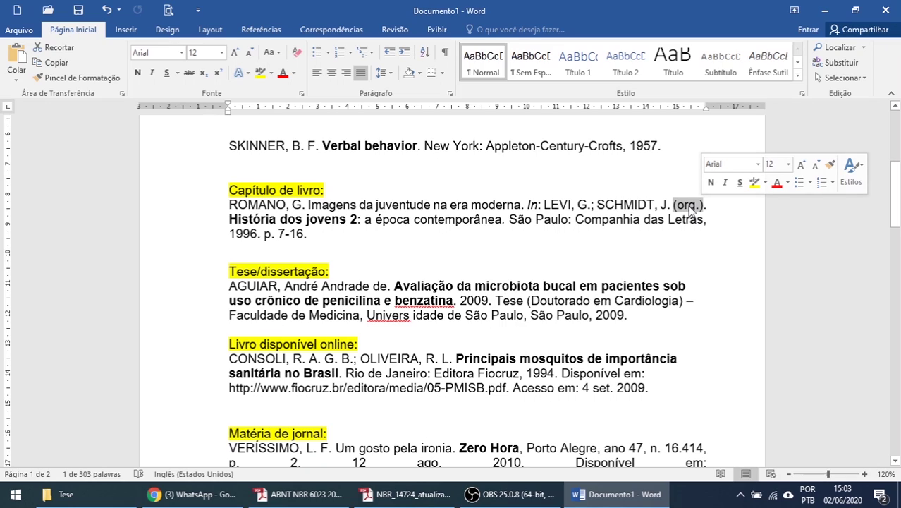
{"action": "left_click", "coordinate": [684, 206]}
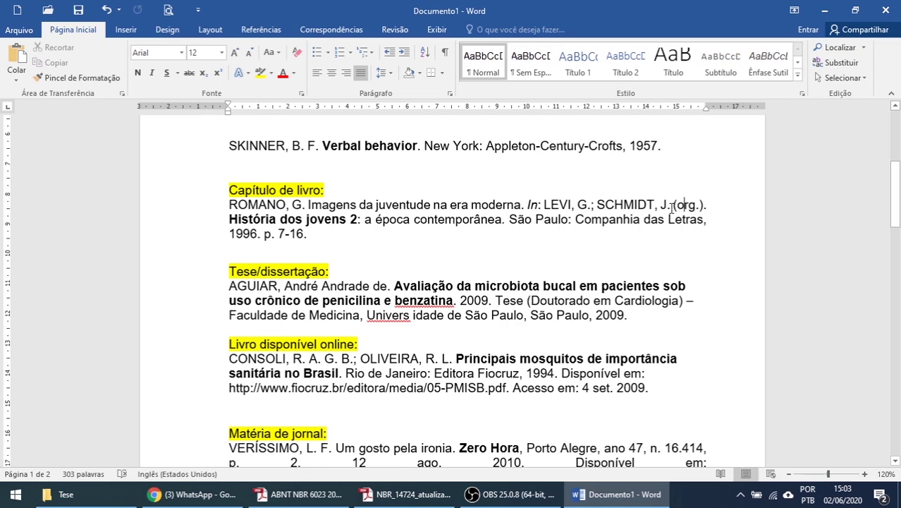
{"action": "left_click_drag", "start_coordinate": [675, 205], "coordinate": [703, 207]}
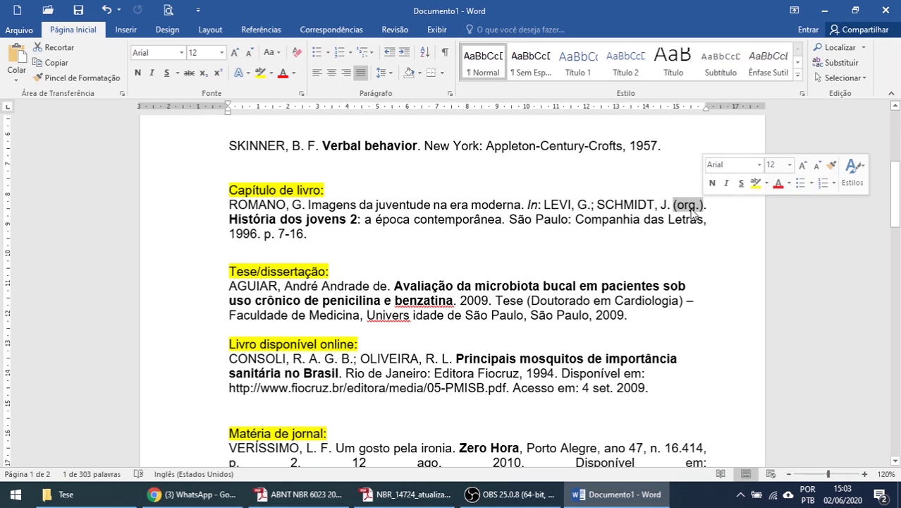
{"action": "left_click", "coordinate": [706, 206]}
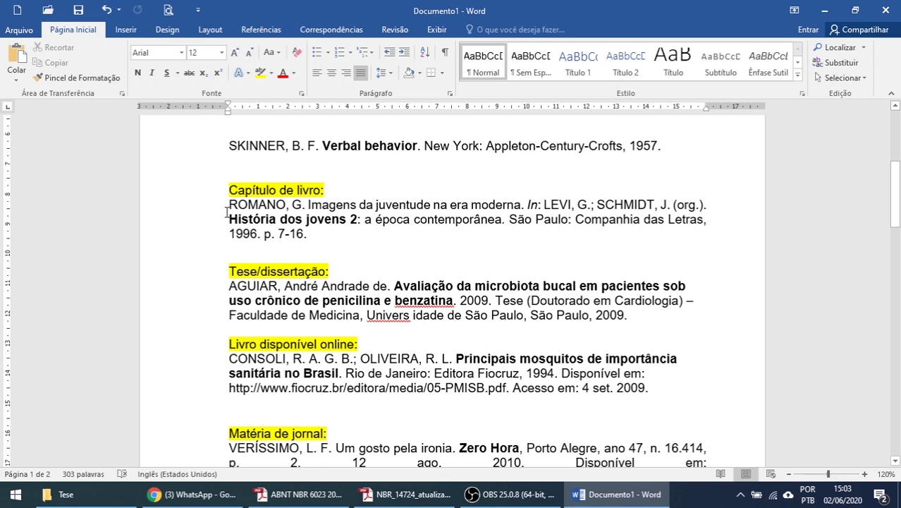
{"action": "left_click_drag", "start_coordinate": [230, 218], "coordinate": [359, 222]}
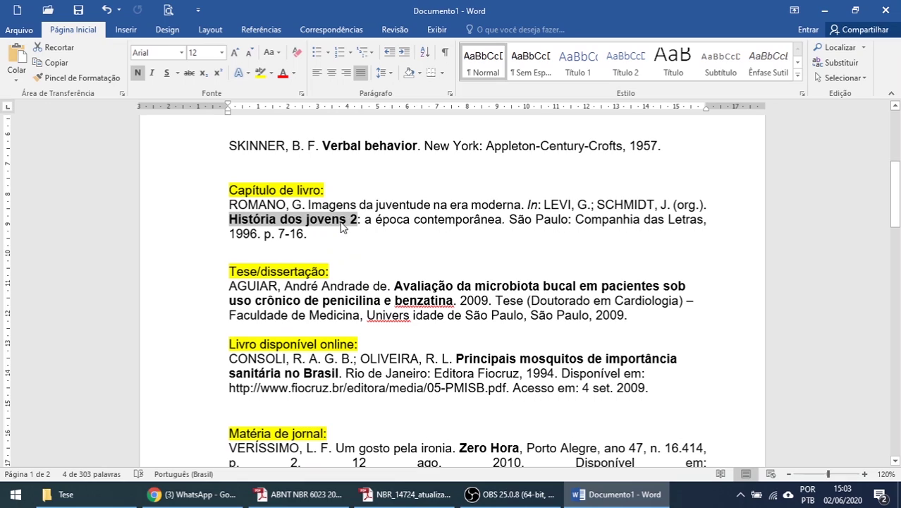
{"action": "left_click_drag", "start_coordinate": [365, 223], "coordinate": [476, 219]}
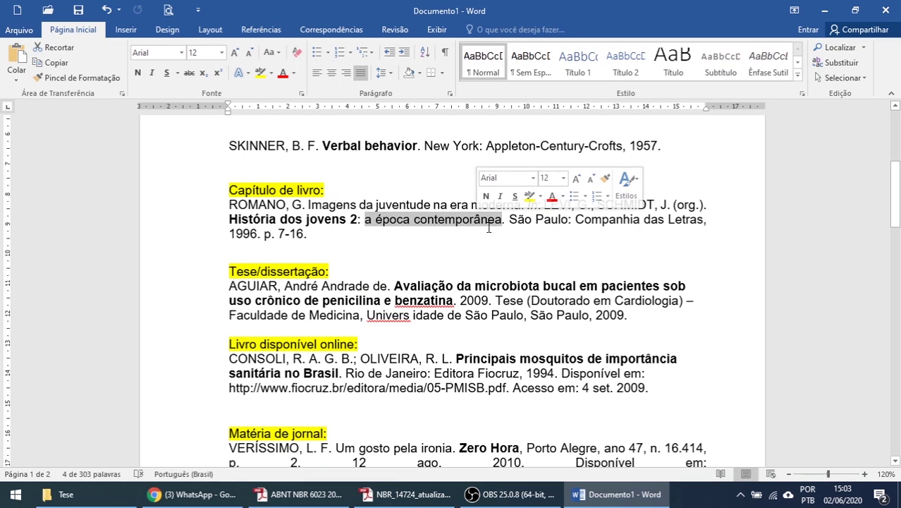
Examine the page range that closes the reference under "Capítulo de livro".
{"action": "left_click", "coordinate": [526, 237]}
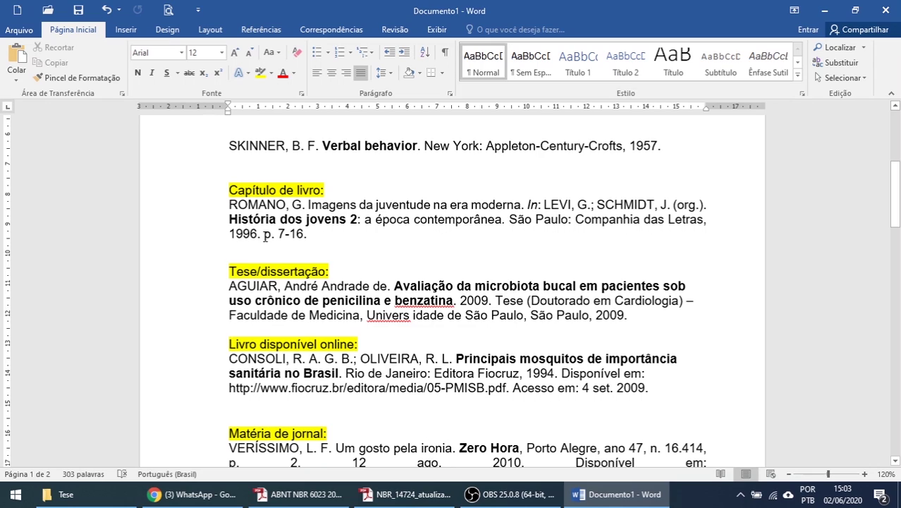
{"action": "left_click_drag", "start_coordinate": [264, 235], "coordinate": [305, 234]}
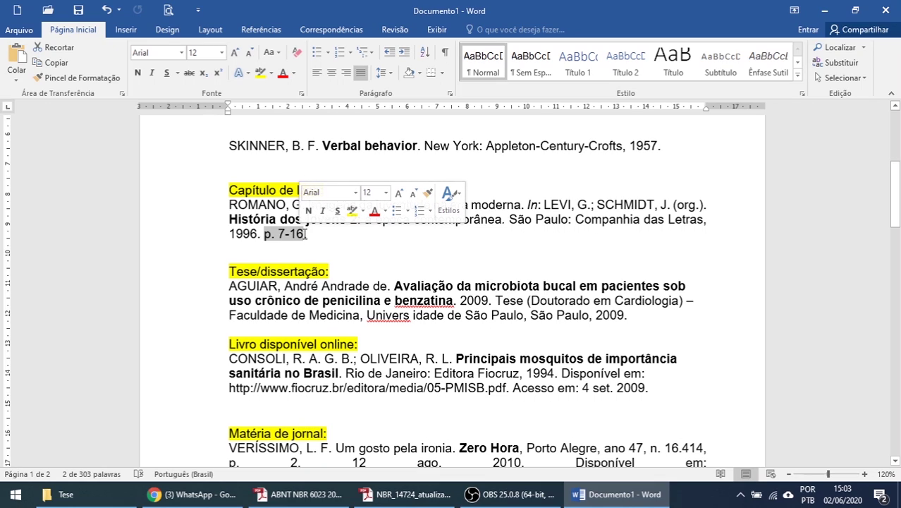
{"action": "left_click", "coordinate": [357, 278]}
Replace the author's given names with the initials "A. A." in the reference under "Tese/dissertação".
{"action": "scroll", "coordinate": [310, 262], "scroll_direction": "down", "scroll_amount": 1}
{"action": "scroll", "coordinate": [316, 262], "scroll_direction": "down", "scroll_amount": 1}
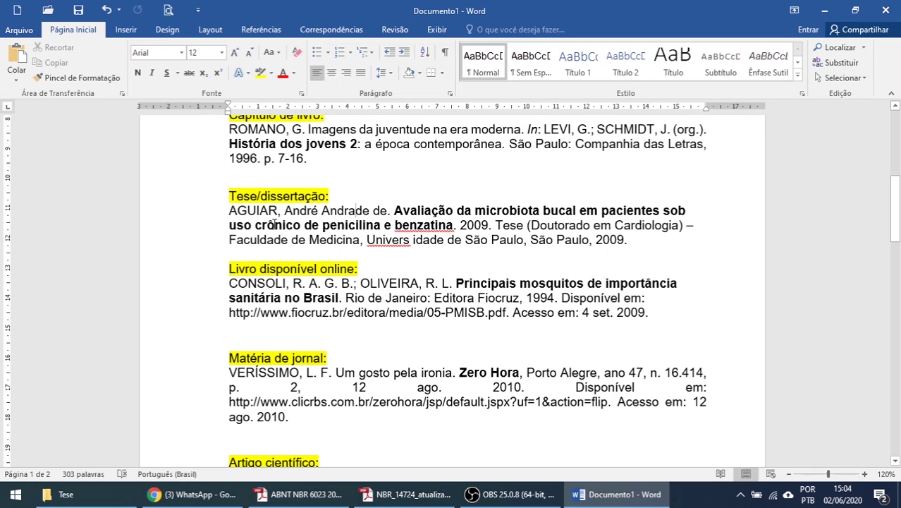
{"action": "left_click_drag", "start_coordinate": [228, 210], "coordinate": [277, 212]}
{"action": "left_click", "coordinate": [293, 225]}
{"action": "left_click_drag", "start_coordinate": [320, 219], "coordinate": [387, 210]}
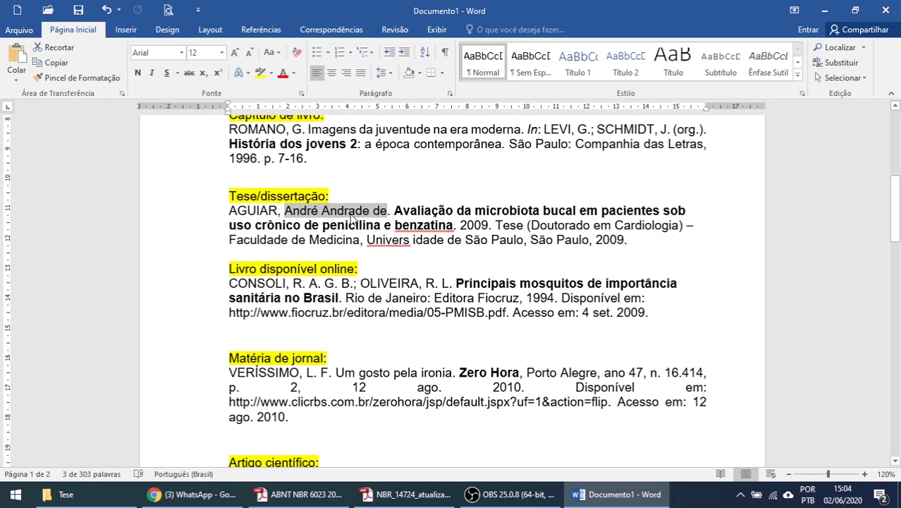
{"action": "left_click", "coordinate": [295, 210]}
{"action": "left_click_drag", "start_coordinate": [293, 210], "coordinate": [371, 210]}
{"action": "type", "text": "."}
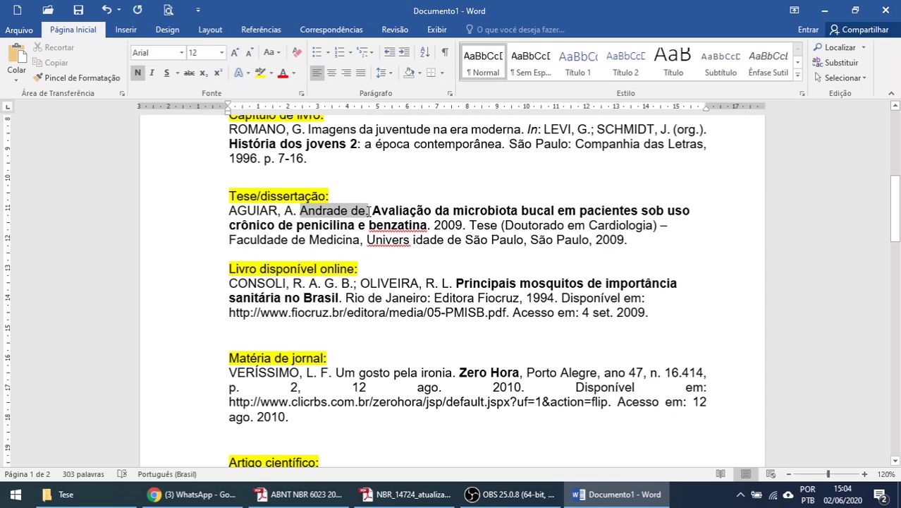
{"action": "type", "text": "A."}
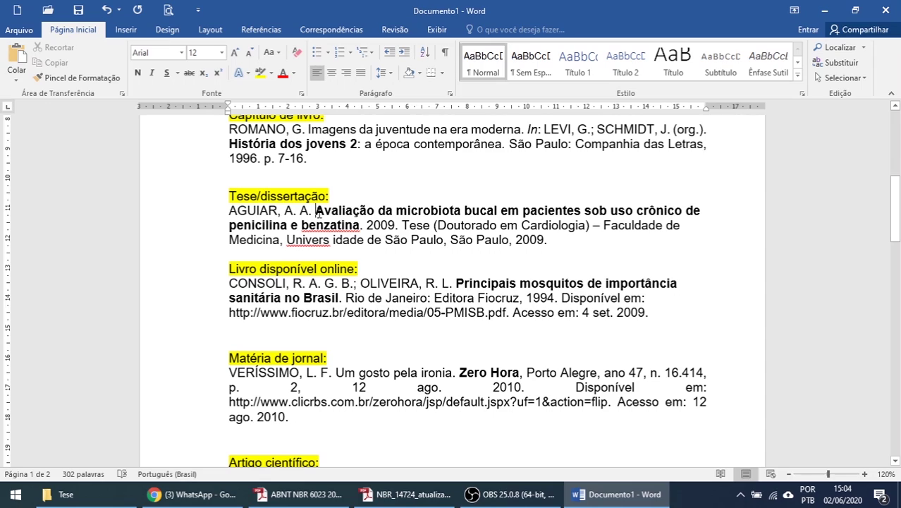
Examine the title, the year following it, and the work type with its degree in the thesis reference.
{"action": "left_click_drag", "start_coordinate": [316, 212], "coordinate": [378, 210]}
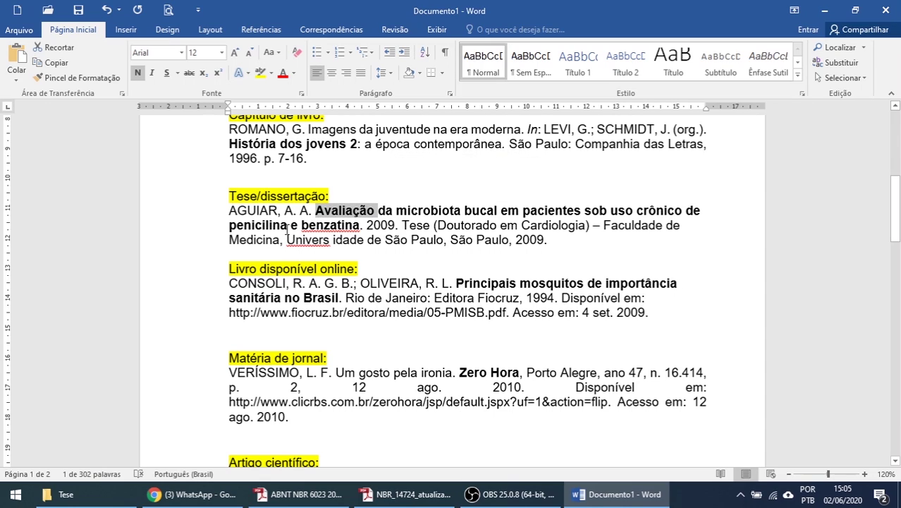
{"action": "left_click", "coordinate": [363, 227]}
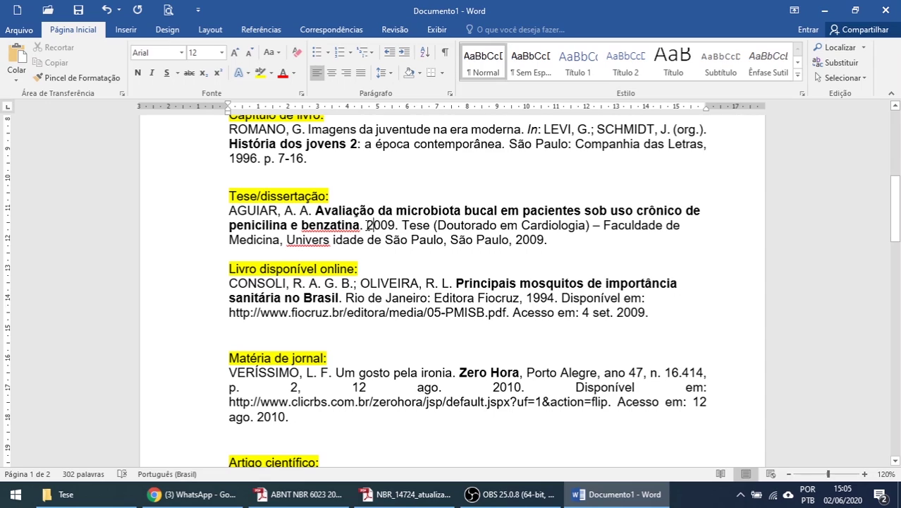
{"action": "left_click_drag", "start_coordinate": [366, 227], "coordinate": [396, 227]}
{"action": "left_click", "coordinate": [408, 239]}
{"action": "left_click_drag", "start_coordinate": [401, 224], "coordinate": [572, 230]}
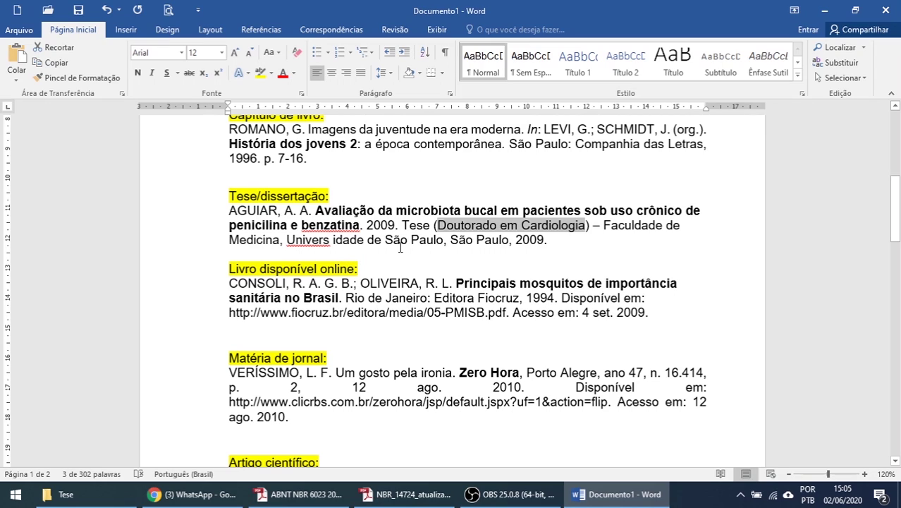
{"action": "left_click", "coordinate": [549, 239]}
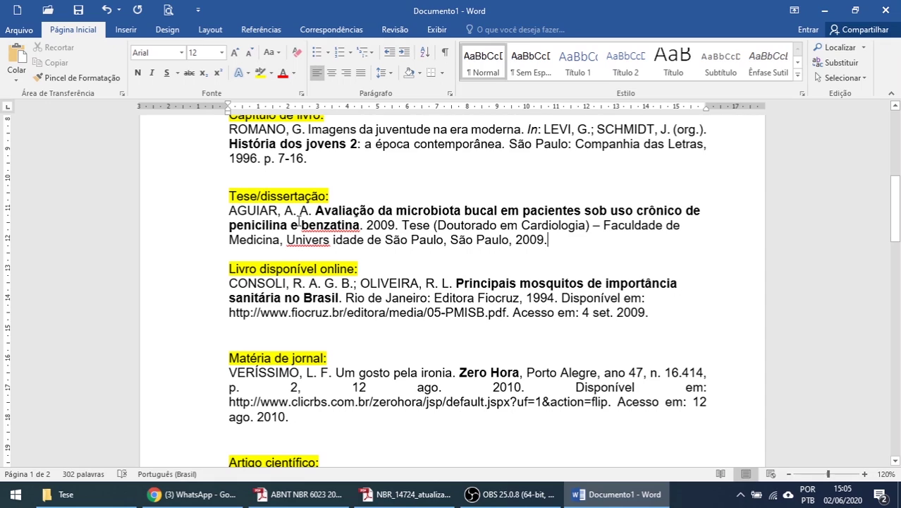
Remove the stray space inside the word "Universidade" after the faculty name in the thesis reference.
{"action": "left_click_drag", "start_coordinate": [604, 226], "coordinate": [281, 240]}
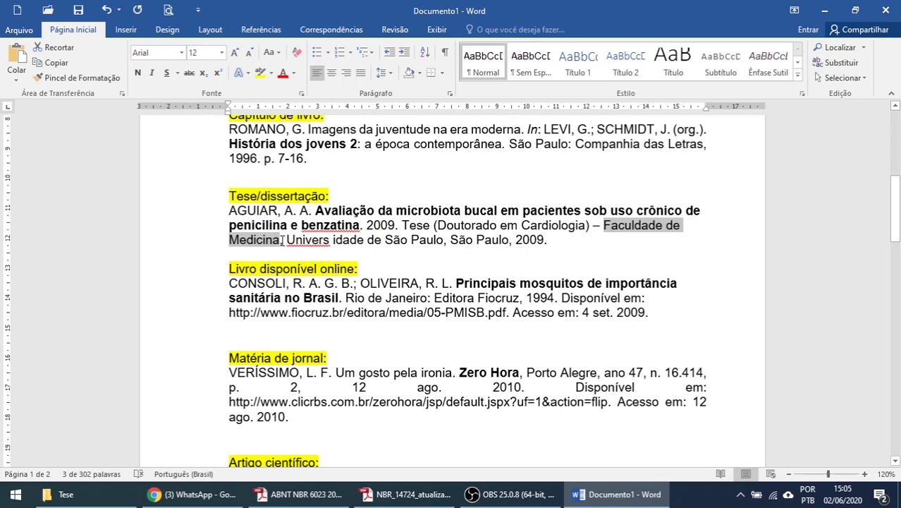
{"action": "type", "text": ","}
{"action": "left_click", "coordinate": [332, 241]}
{"action": "key", "text": "BackSpace"}
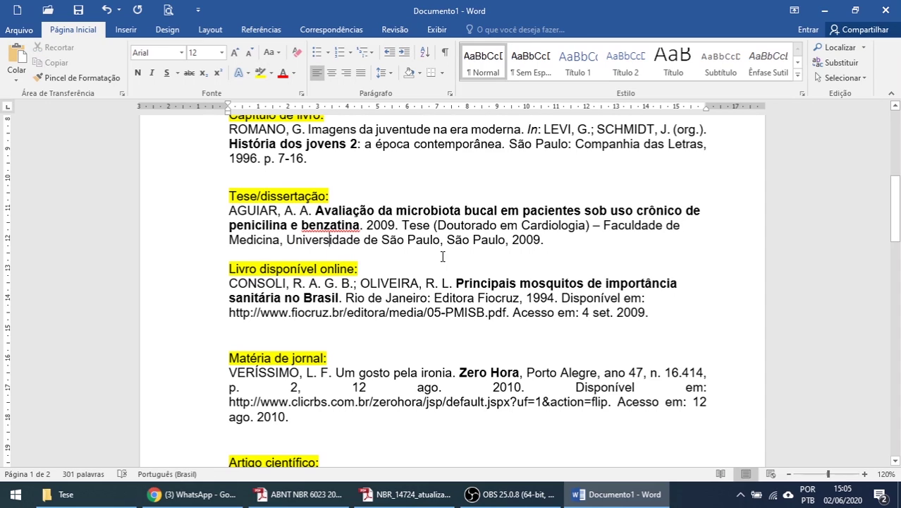
Examine the place and final year, the word "Tese" and the degree in parentheses in the thesis reference.
{"action": "left_click_drag", "start_coordinate": [446, 239], "coordinate": [542, 243]}
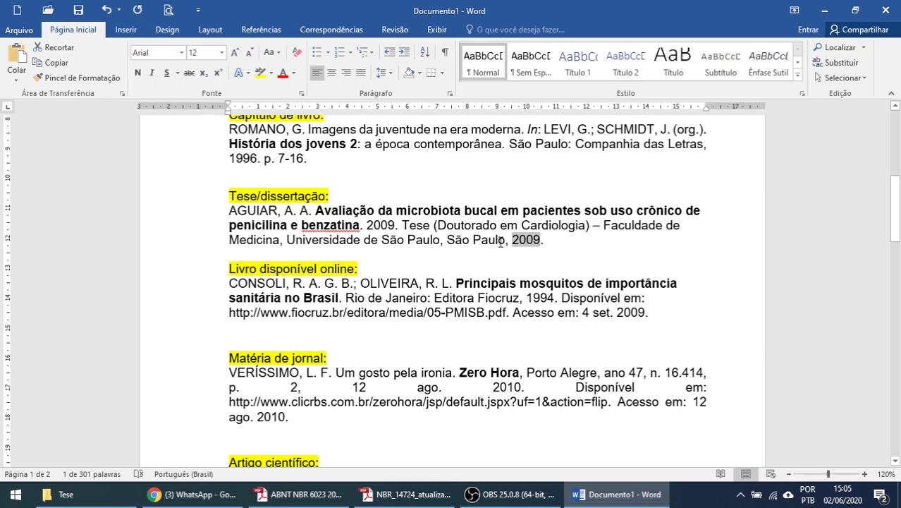
{"action": "left_click_drag", "start_coordinate": [402, 226], "coordinate": [430, 225]}
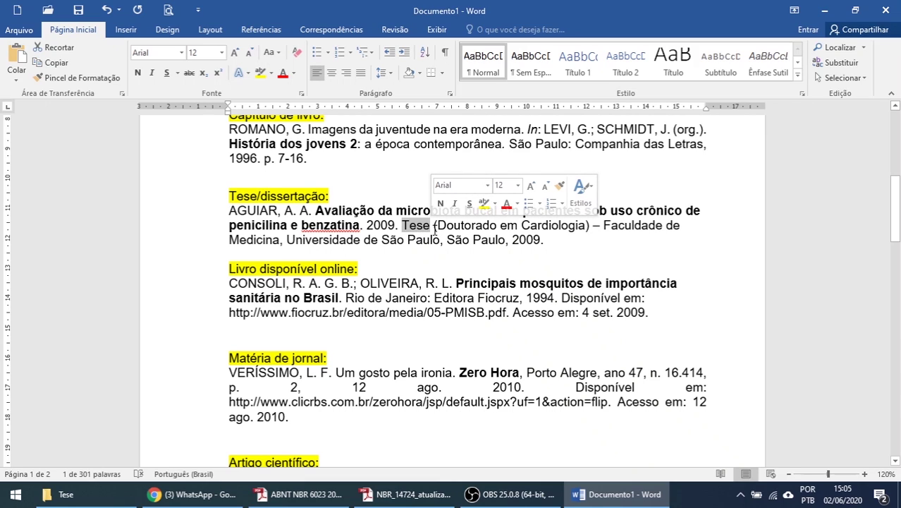
{"action": "left_click_drag", "start_coordinate": [436, 225], "coordinate": [572, 233]}
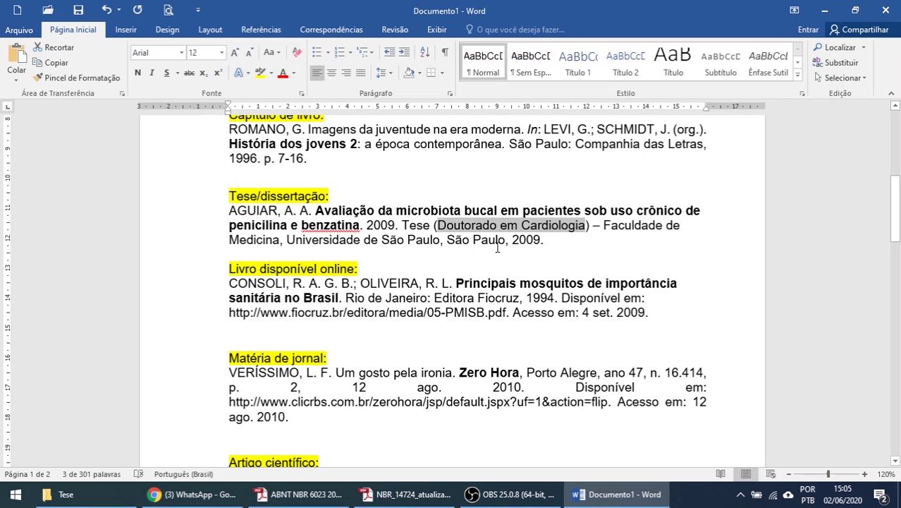
{"action": "left_click", "coordinate": [527, 241]}
Examine the authors, the bold title and the publisher in the reference under "Livro disponível online".
{"action": "scroll", "coordinate": [451, 265], "scroll_direction": "down", "scroll_amount": 2}
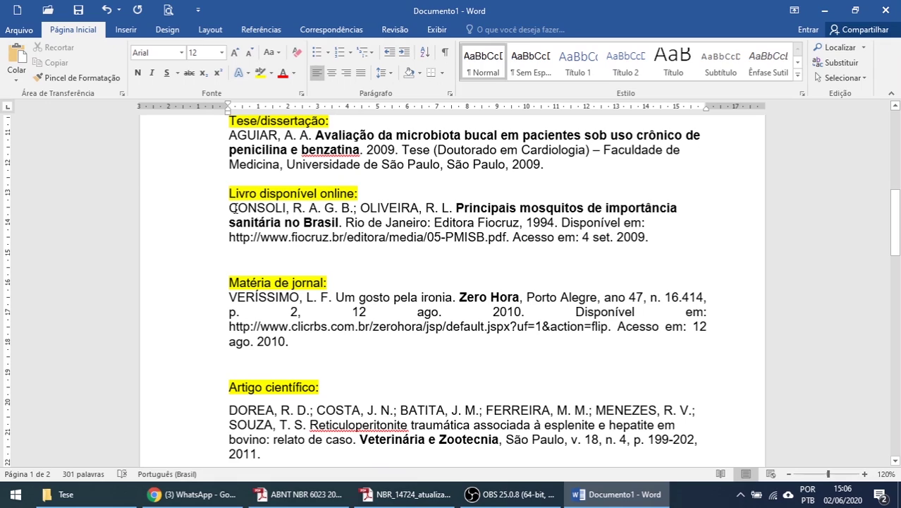
{"action": "left_click_drag", "start_coordinate": [230, 208], "coordinate": [451, 209]}
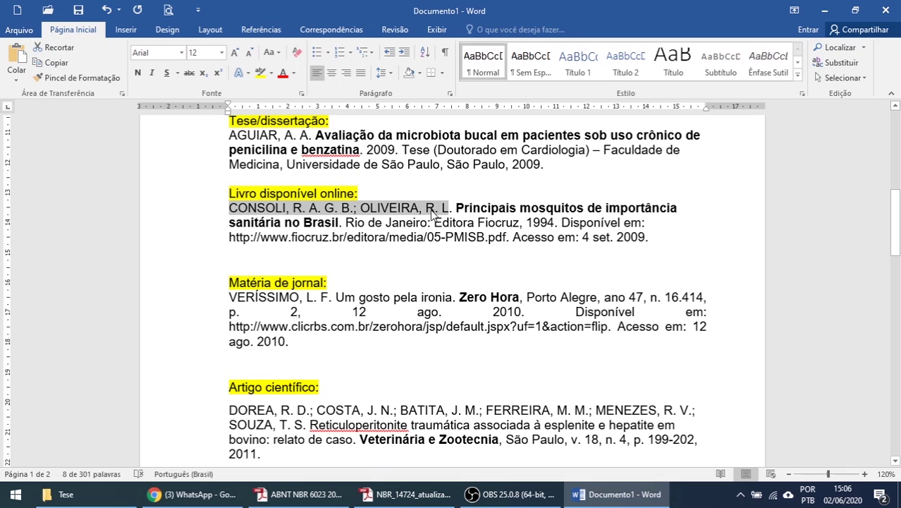
{"action": "left_click", "coordinate": [449, 222]}
{"action": "left_click_drag", "start_coordinate": [456, 208], "coordinate": [341, 222]}
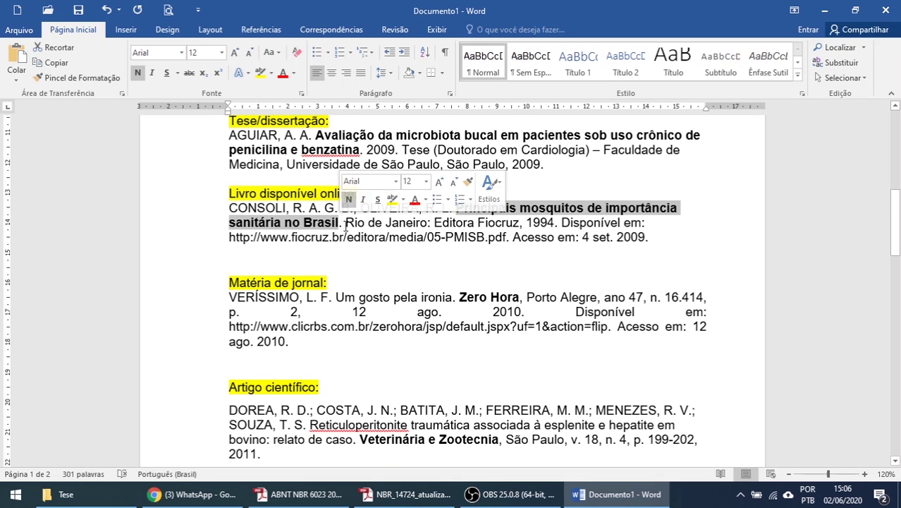
{"action": "left_click", "coordinate": [341, 223]}
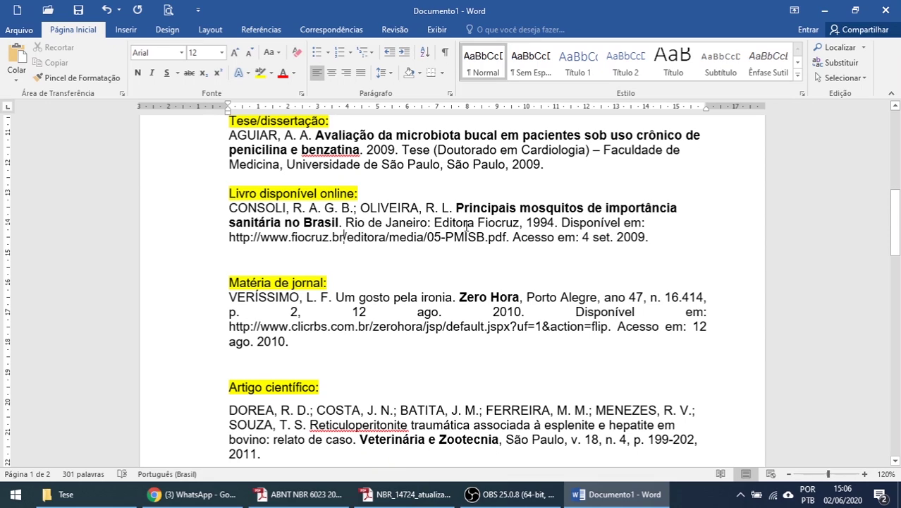
{"action": "left_click_drag", "start_coordinate": [435, 226], "coordinate": [519, 223]}
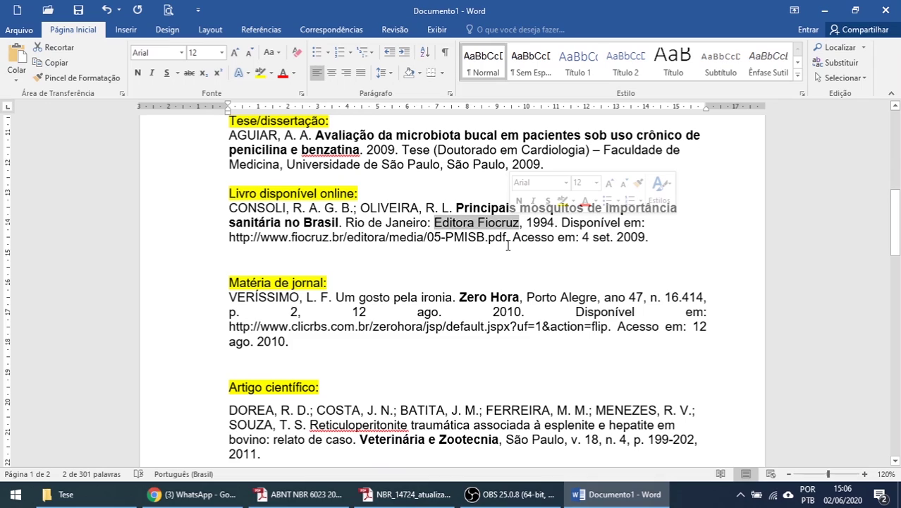
{"action": "left_click", "coordinate": [467, 237]}
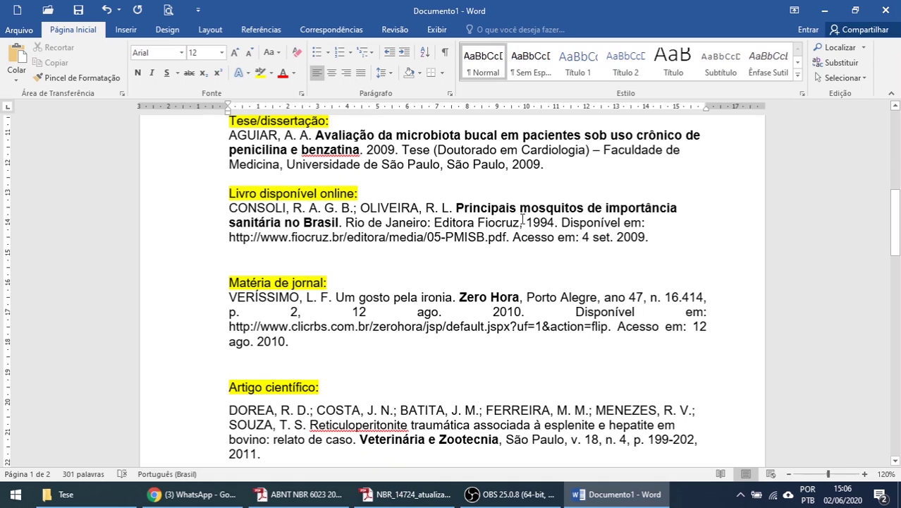
Retype the period after the publication year 1994 in the online book reference.
{"action": "left_click_drag", "start_coordinate": [526, 222], "coordinate": [554, 223]}
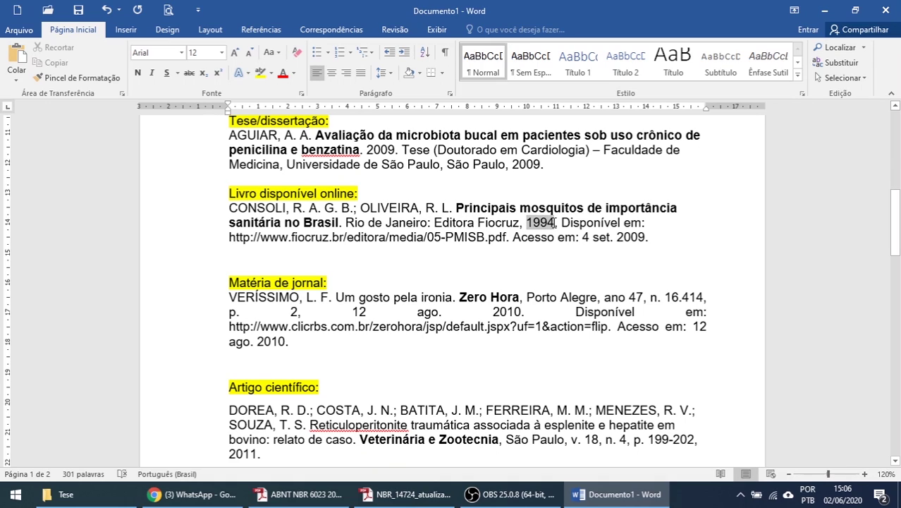
{"action": "left_click", "coordinate": [556, 224]}
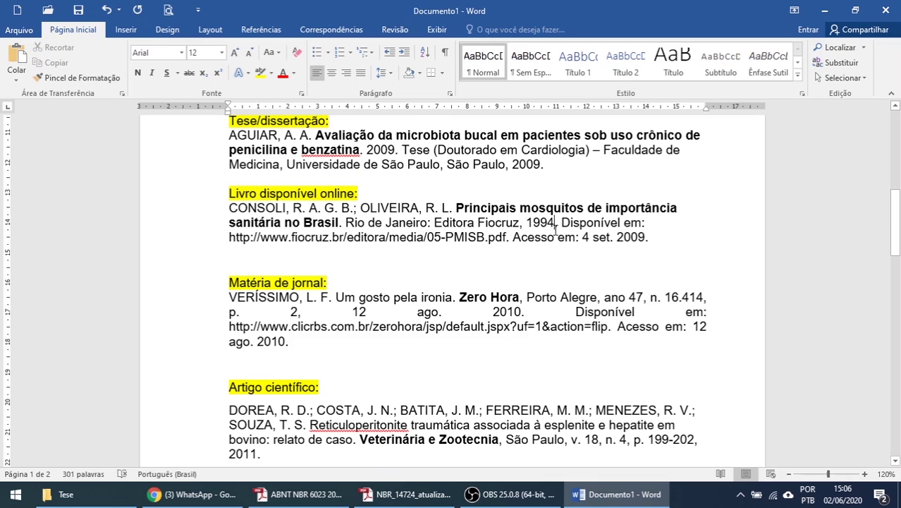
{"action": "key", "text": "Delete"}
{"action": "type", "text": "."}
Examine the "Disponível em:" phrase and the web address in the online book reference.
{"action": "left_click_drag", "start_coordinate": [562, 222], "coordinate": [647, 222]}
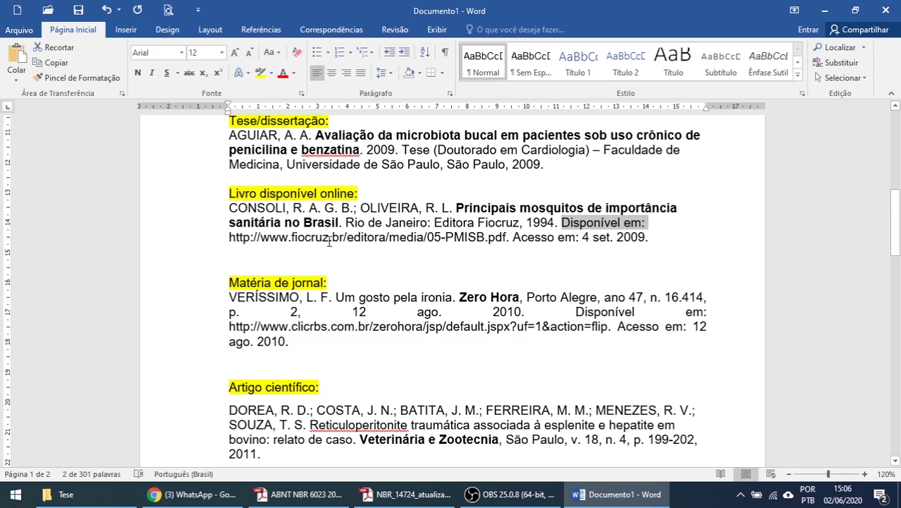
{"action": "left_click", "coordinate": [227, 238]}
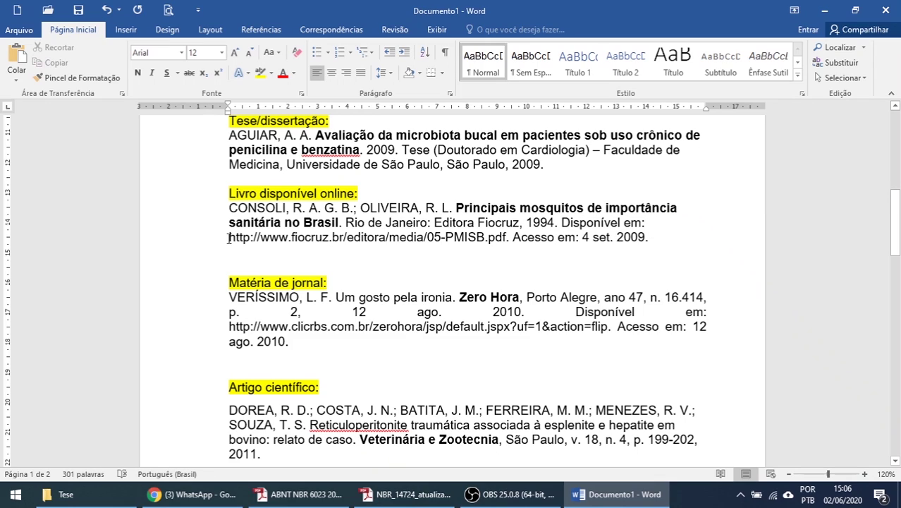
{"action": "left_click_drag", "start_coordinate": [227, 237], "coordinate": [508, 241]}
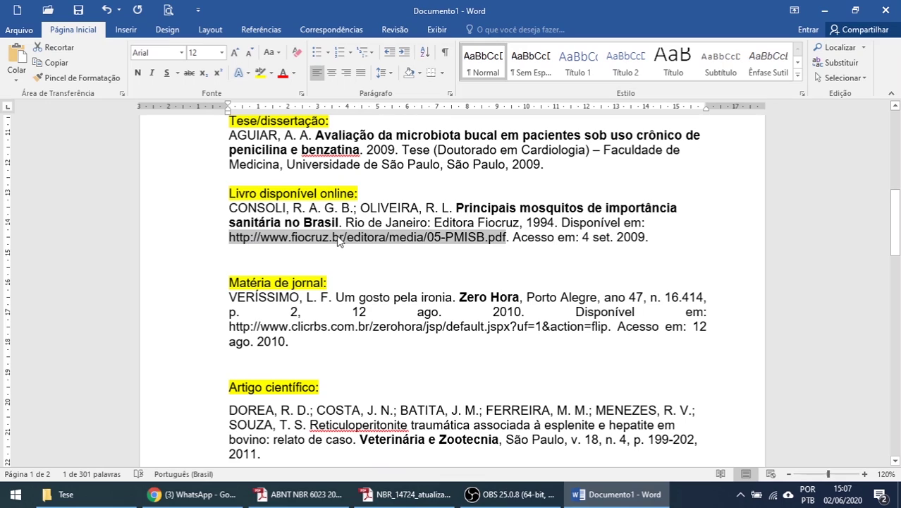
{"action": "left_click", "coordinate": [519, 256]}
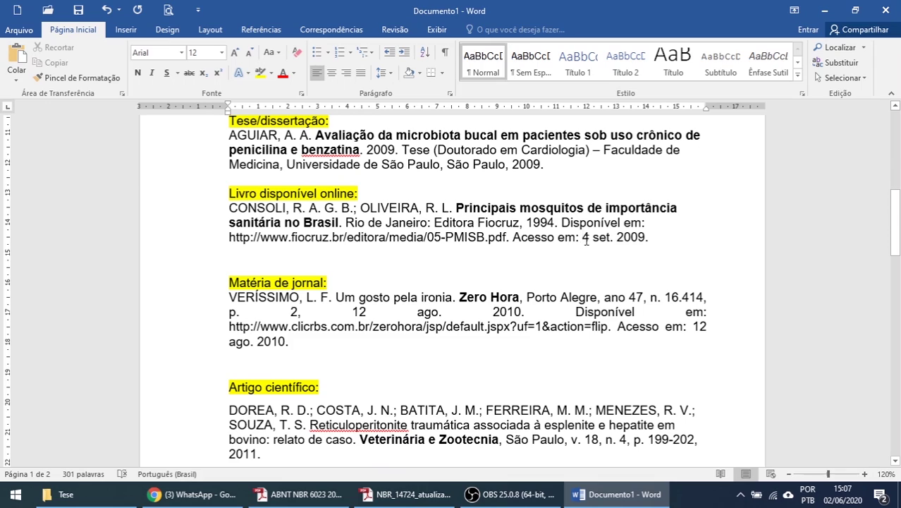
Examine the access date and its abbreviated month "set." in the online book reference.
{"action": "left_click_drag", "start_coordinate": [586, 239], "coordinate": [645, 239]}
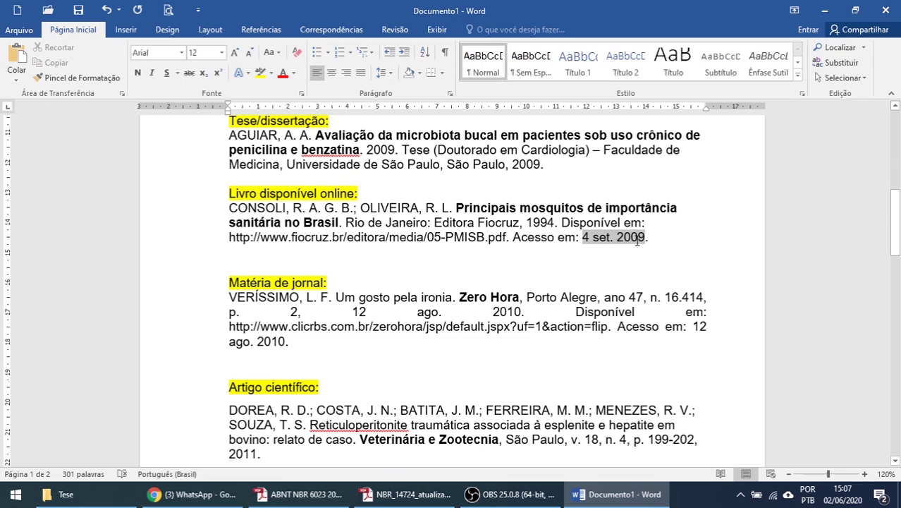
{"action": "left_click", "coordinate": [594, 239]}
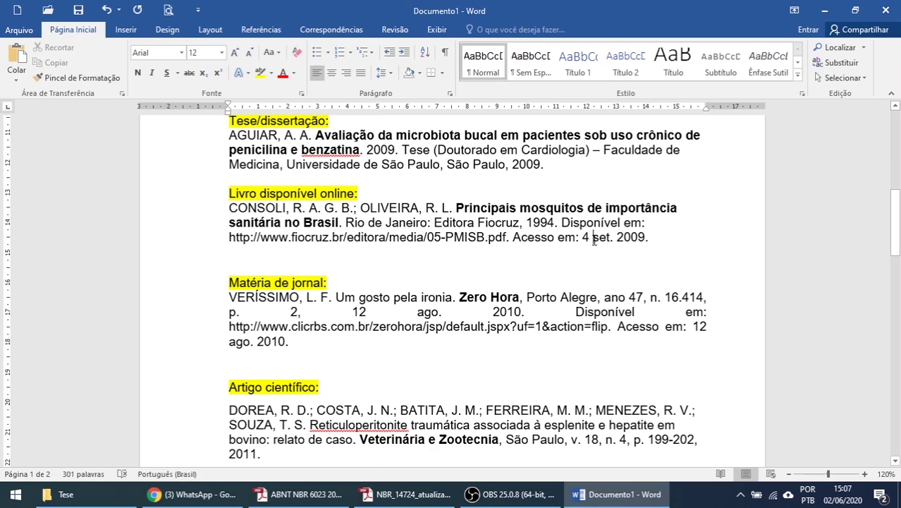
{"action": "double_click", "coordinate": [598, 239]}
{"action": "key", "text": "Down"}
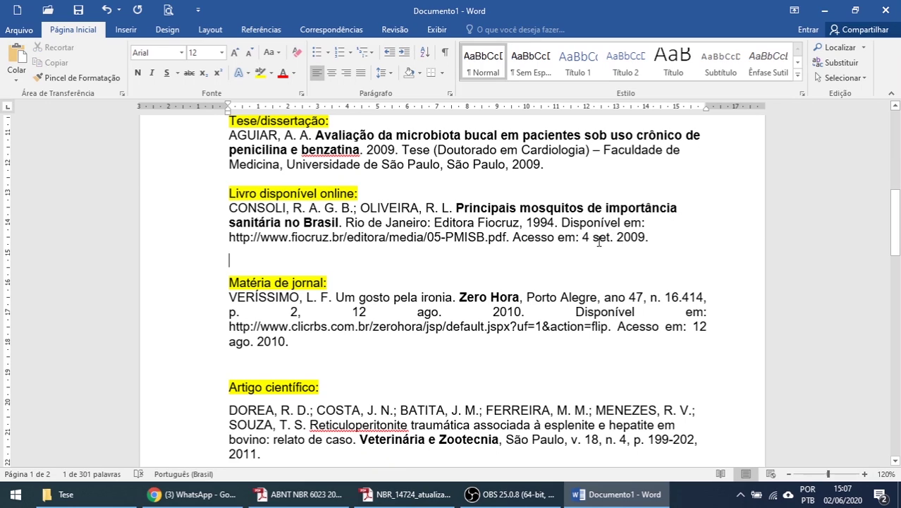
{"action": "left_click_drag", "start_coordinate": [592, 240], "coordinate": [612, 247]}
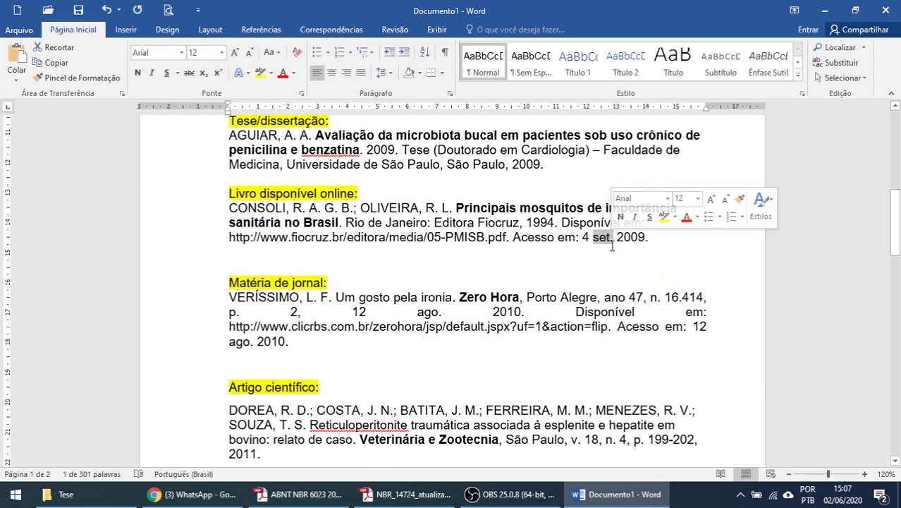
{"action": "left_click", "coordinate": [601, 258]}
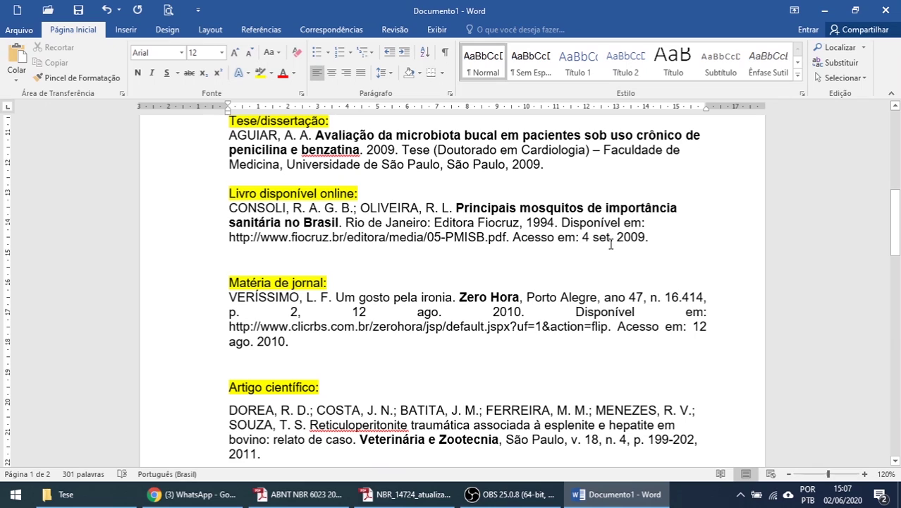
Examine the author, the article title and the bold newspaper name "Zero Hora" in the reference under "Matéria de jornal".
{"action": "scroll", "coordinate": [427, 312], "scroll_direction": "down", "scroll_amount": 2}
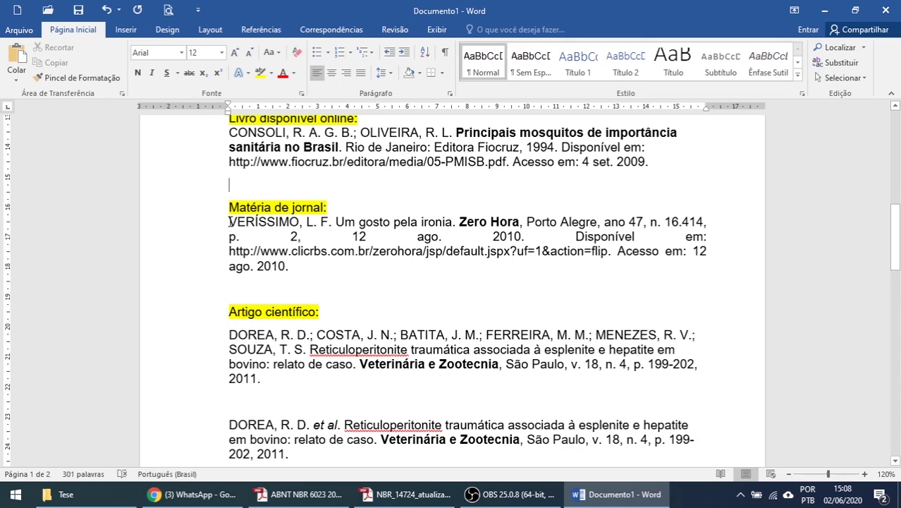
{"action": "left_click_drag", "start_coordinate": [229, 222], "coordinate": [520, 223]}
{"action": "left_click", "coordinate": [352, 236]}
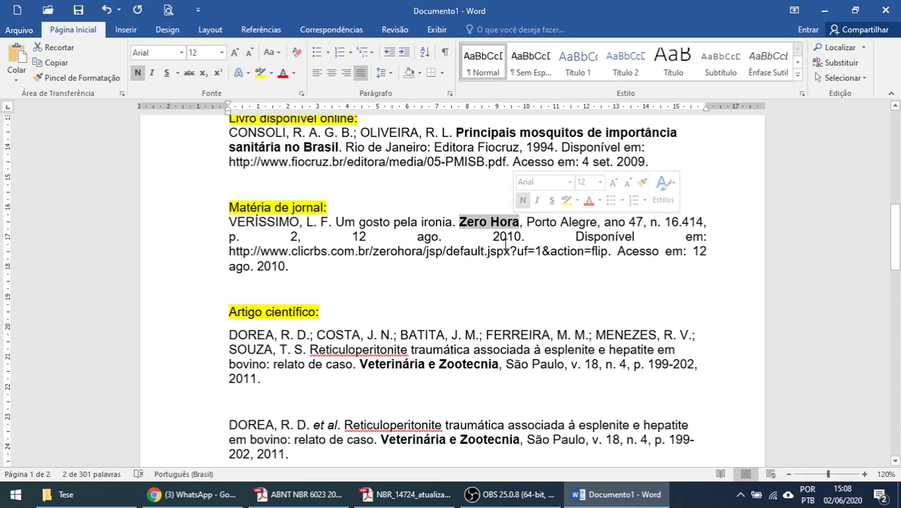
{"action": "left_click", "coordinate": [503, 250]}
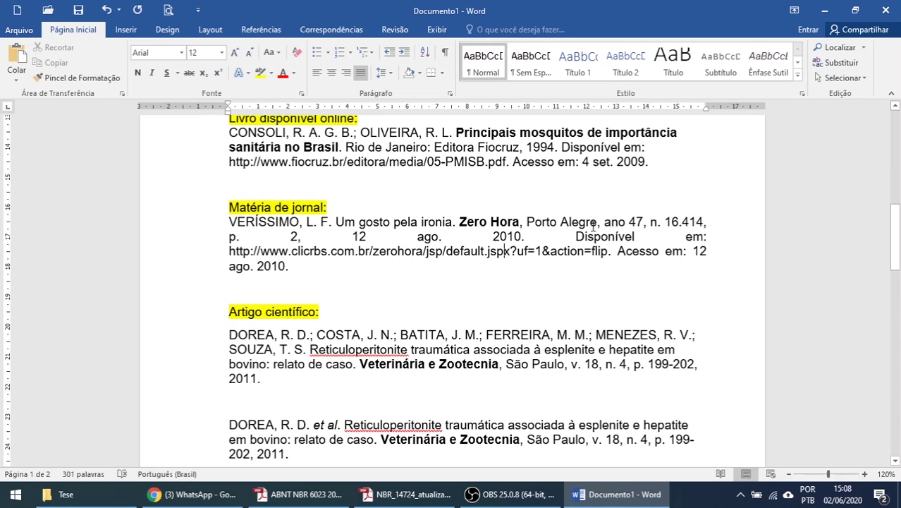
Examine the "ano 47" entry, the issue number and the publication date in the newspaper reference under "Matéria de jornal".
{"action": "left_click_drag", "start_coordinate": [603, 223], "coordinate": [641, 223]}
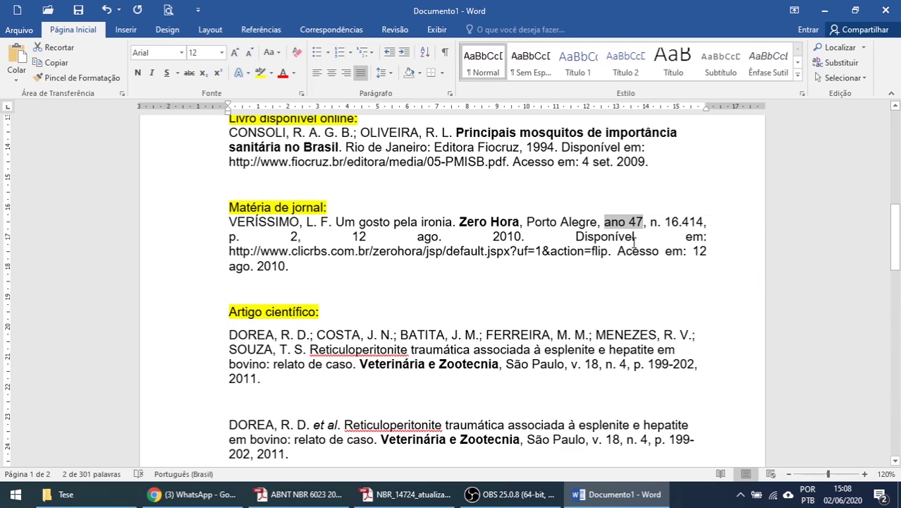
{"action": "left_click", "coordinate": [635, 236]}
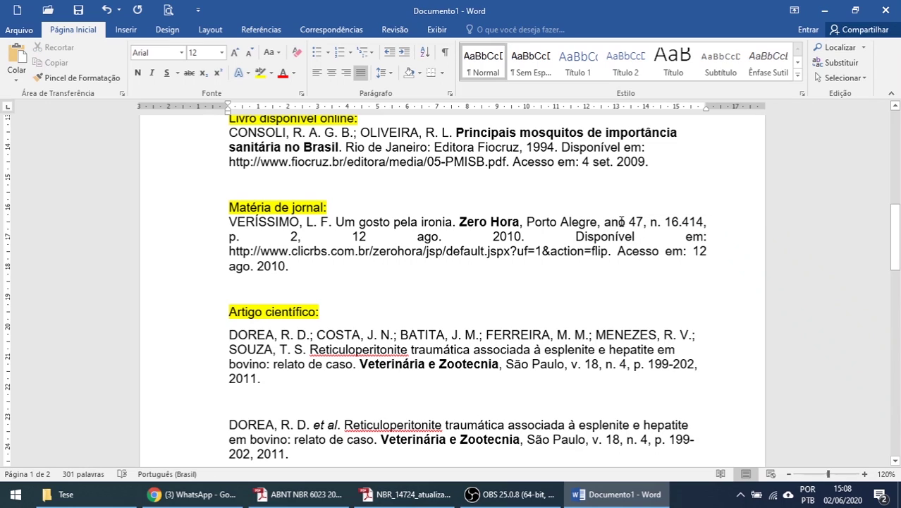
{"action": "left_click_drag", "start_coordinate": [603, 221], "coordinate": [643, 223]}
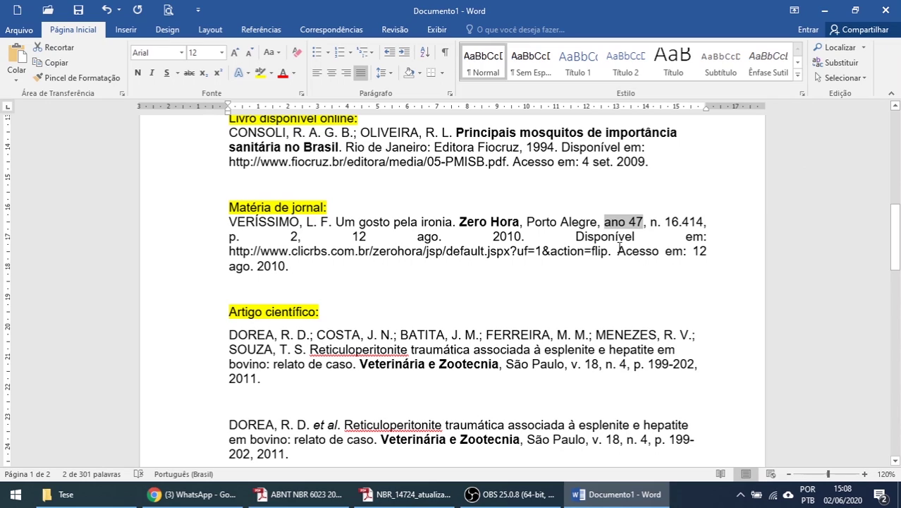
{"action": "left_click", "coordinate": [625, 240]}
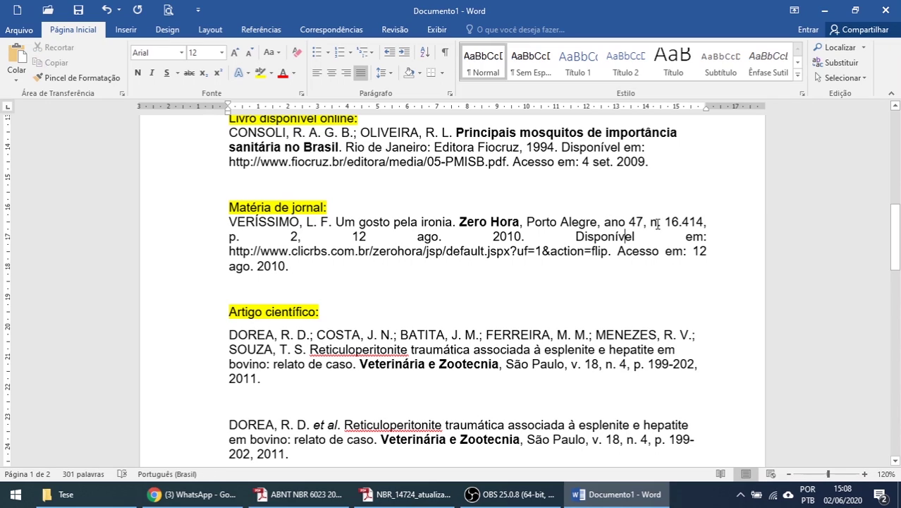
{"action": "left_click_drag", "start_coordinate": [653, 223], "coordinate": [701, 223]}
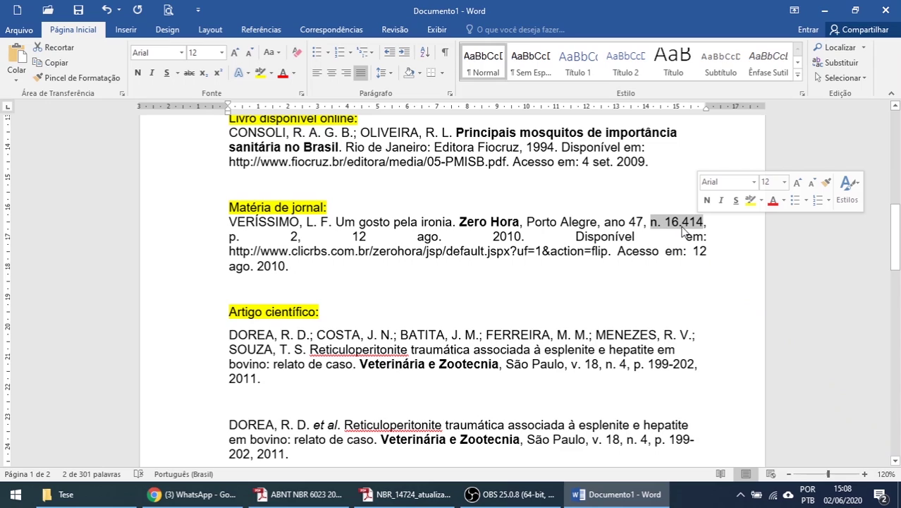
{"action": "left_click", "coordinate": [703, 224]}
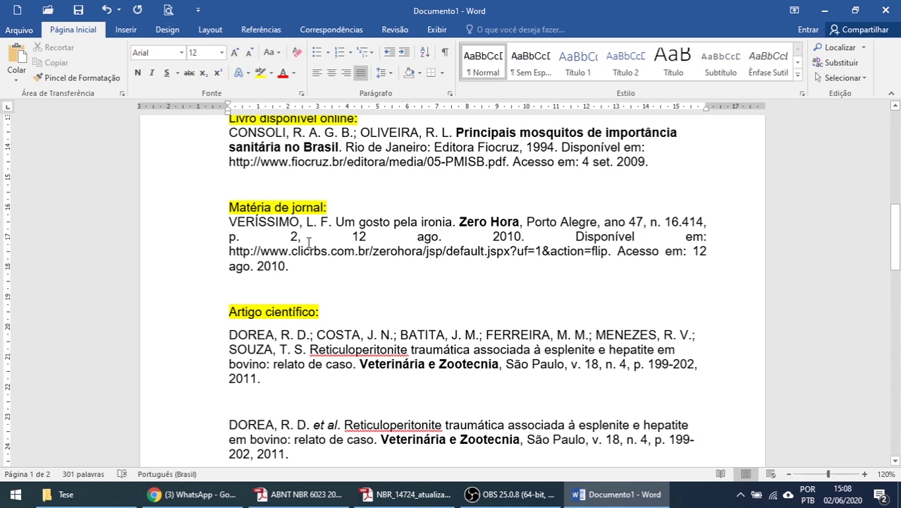
{"action": "left_click_drag", "start_coordinate": [300, 236], "coordinate": [521, 236]}
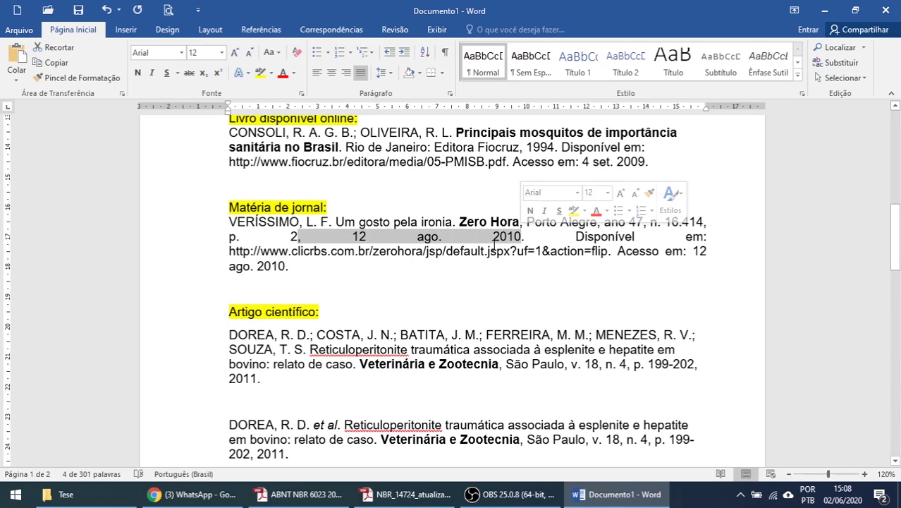
{"action": "left_click", "coordinate": [359, 247]}
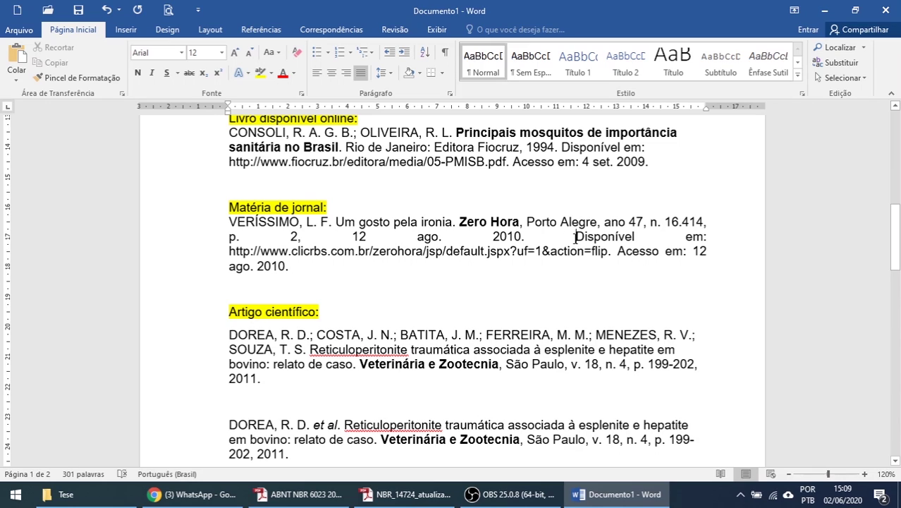
Examine the "Disponível em:" phrase, the web address and the "Acesso em:" phrase in the newspaper reference.
{"action": "left_click_drag", "start_coordinate": [575, 238], "coordinate": [707, 237]}
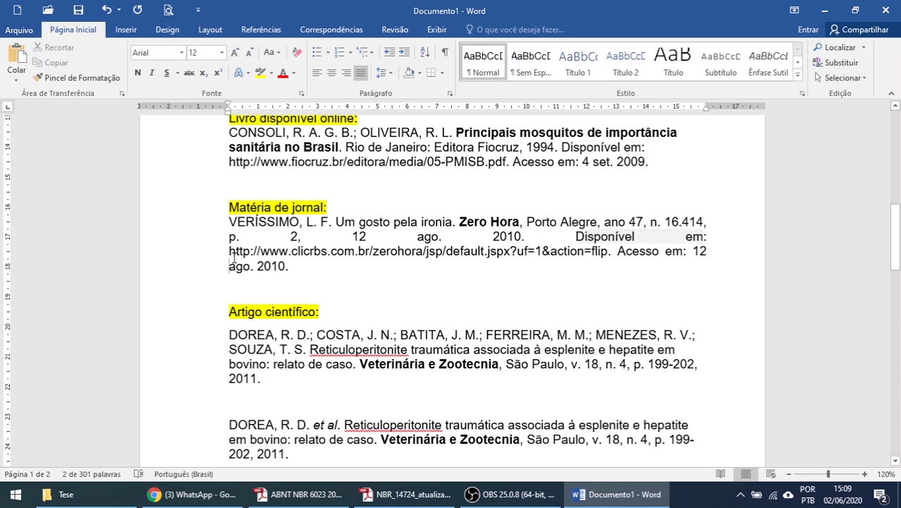
{"action": "left_click_drag", "start_coordinate": [230, 251], "coordinate": [609, 255]}
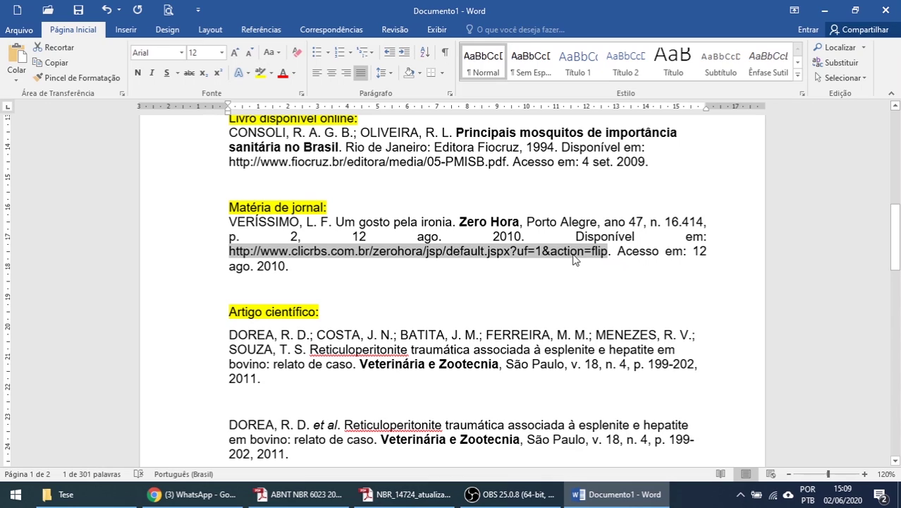
{"action": "left_click", "coordinate": [616, 254]}
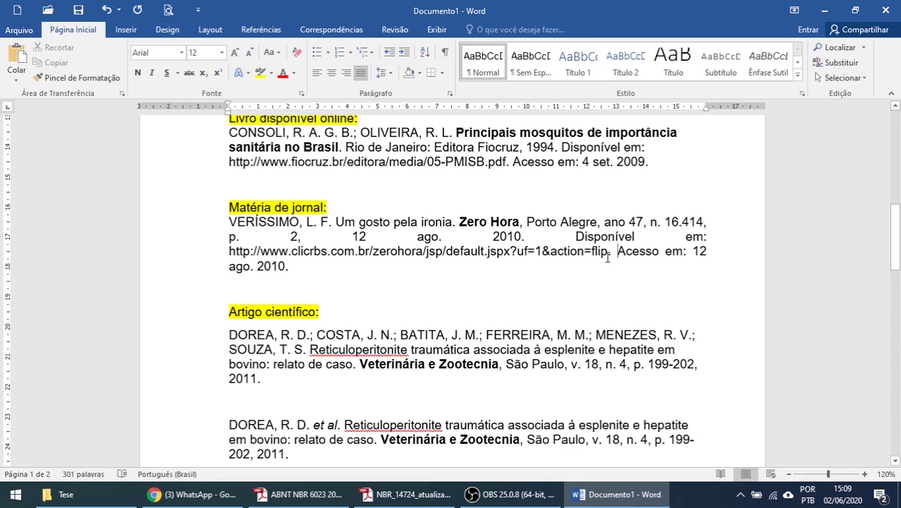
{"action": "left_click_drag", "start_coordinate": [619, 256], "coordinate": [686, 255]}
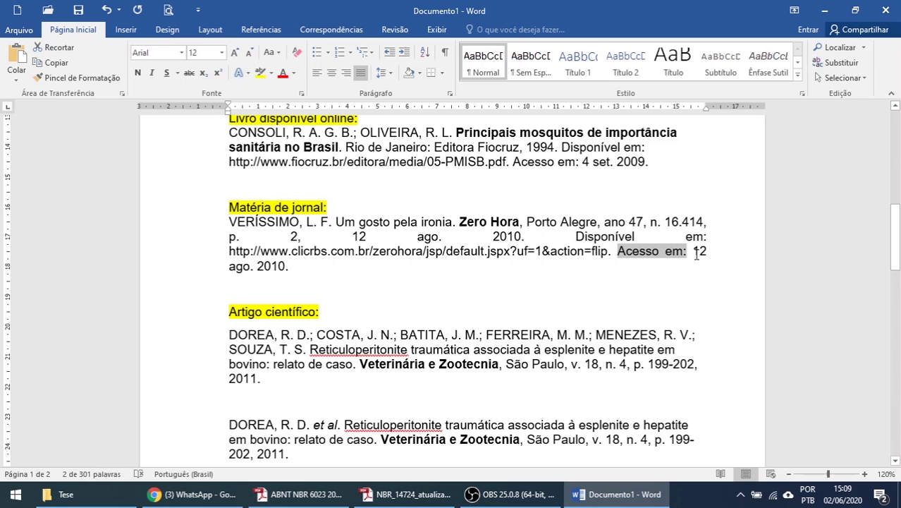
{"action": "key", "text": "Left"}
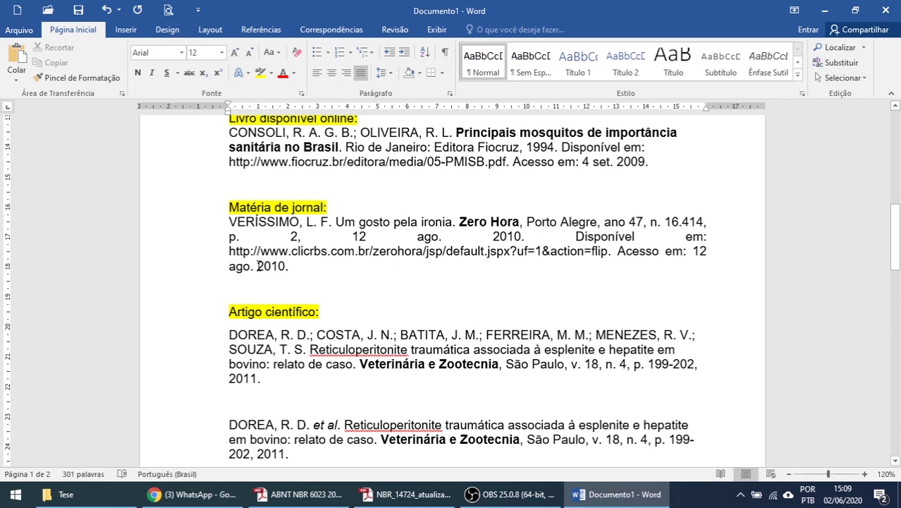
Examine the article title, the bold journal name and the place of publication in the first reference under "Artigo científico".
{"action": "scroll", "coordinate": [259, 261], "scroll_direction": "down", "scroll_amount": 4}
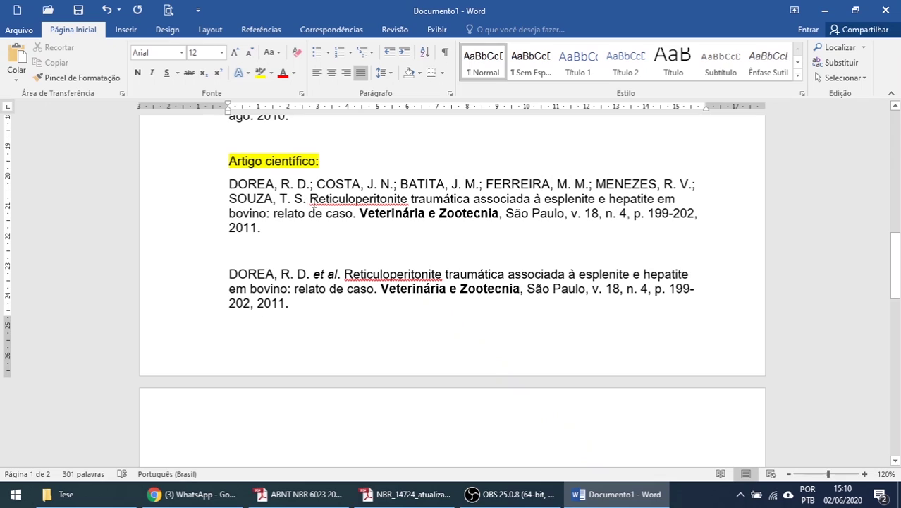
{"action": "left_click_drag", "start_coordinate": [310, 199], "coordinate": [499, 213]}
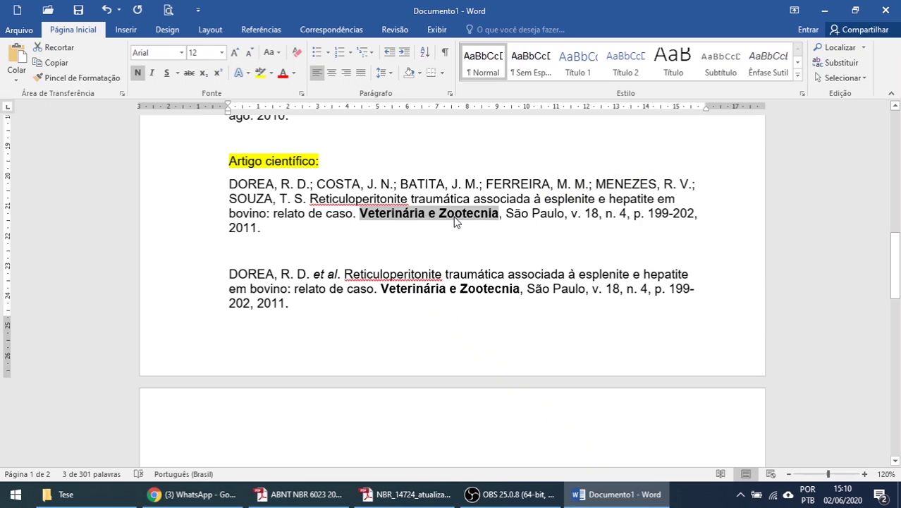
{"action": "left_click", "coordinate": [500, 214]}
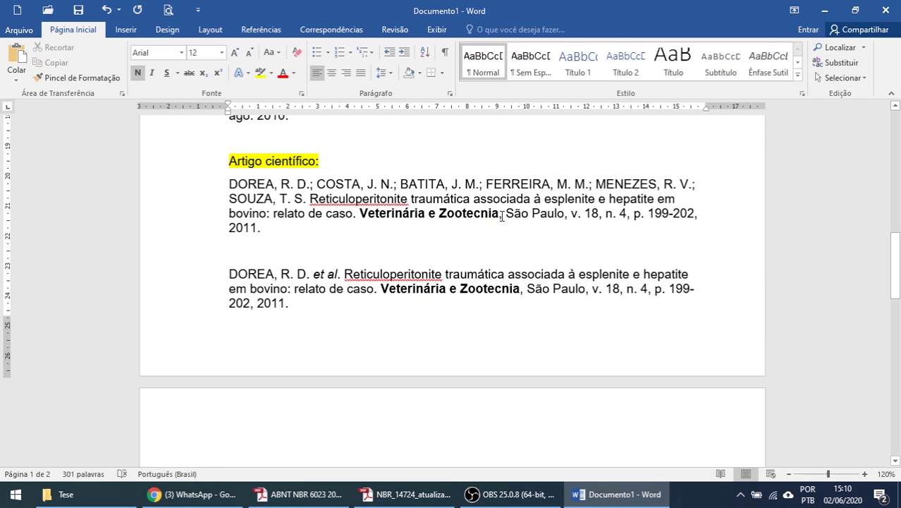
{"action": "left_click_drag", "start_coordinate": [504, 215], "coordinate": [564, 220]}
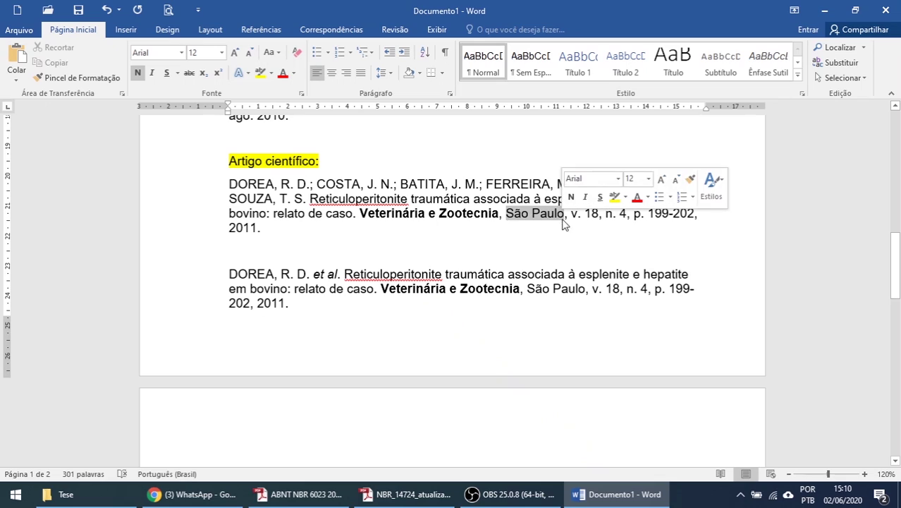
{"action": "key", "text": "Down"}
Examine the volume, issue number, page range and year in the first scientific article reference.
{"action": "left_click_drag", "start_coordinate": [572, 214], "coordinate": [598, 214]}
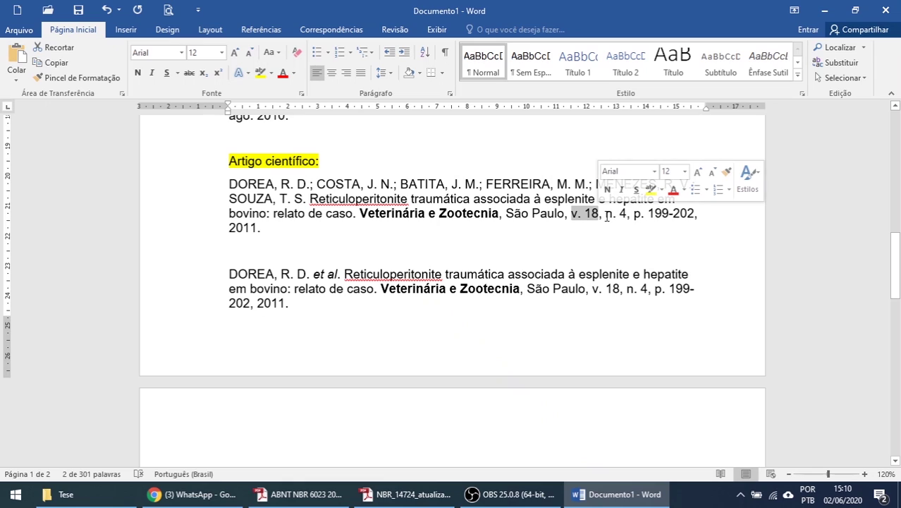
{"action": "left_click", "coordinate": [605, 213]}
{"action": "left_click_drag", "start_coordinate": [606, 213], "coordinate": [626, 214]}
{"action": "left_click_drag", "start_coordinate": [627, 212], "coordinate": [627, 213]}
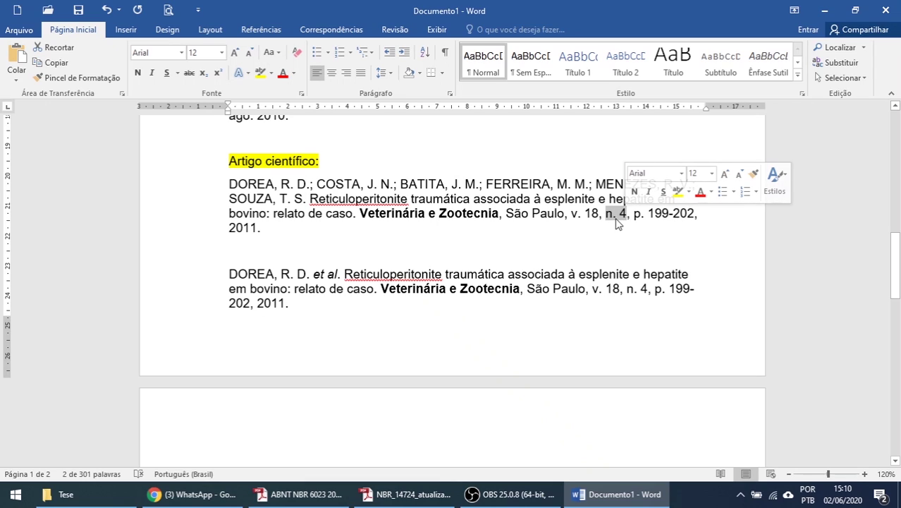
{"action": "left_click", "coordinate": [613, 217]}
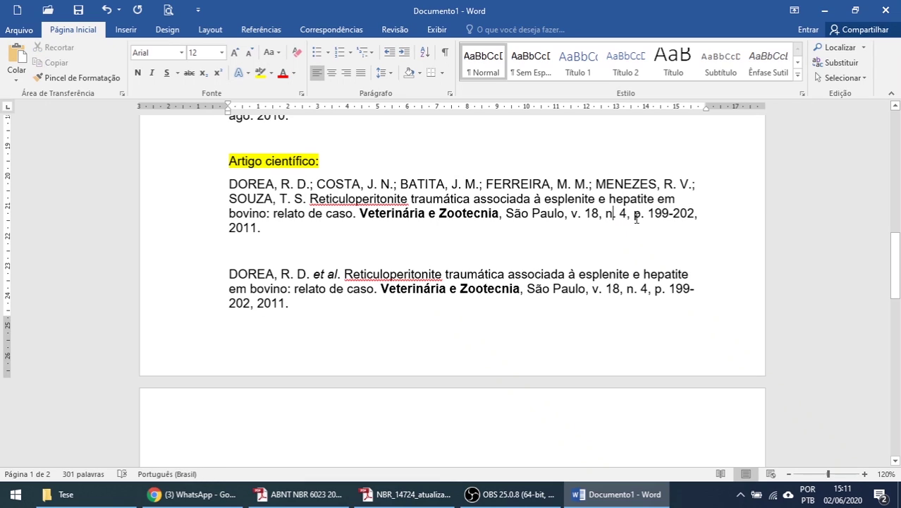
{"action": "left_click", "coordinate": [635, 215]}
{"action": "double_click", "coordinate": [639, 215]}
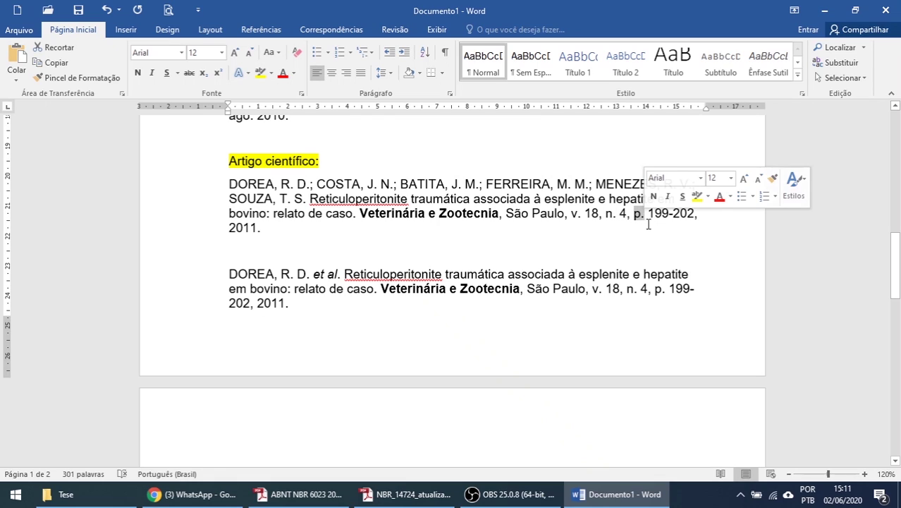
{"action": "key", "text": "Down"}
{"action": "left_click_drag", "start_coordinate": [650, 214], "coordinate": [679, 218]}
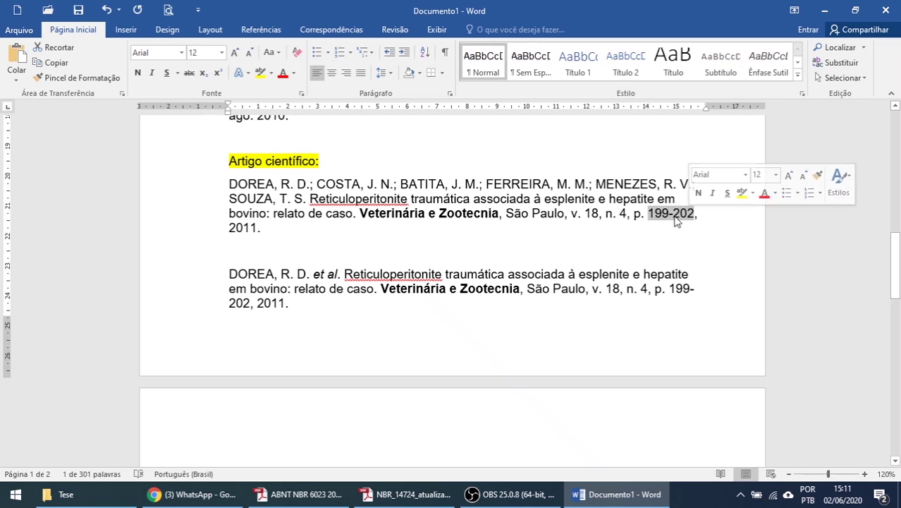
{"action": "left_click", "coordinate": [250, 228]}
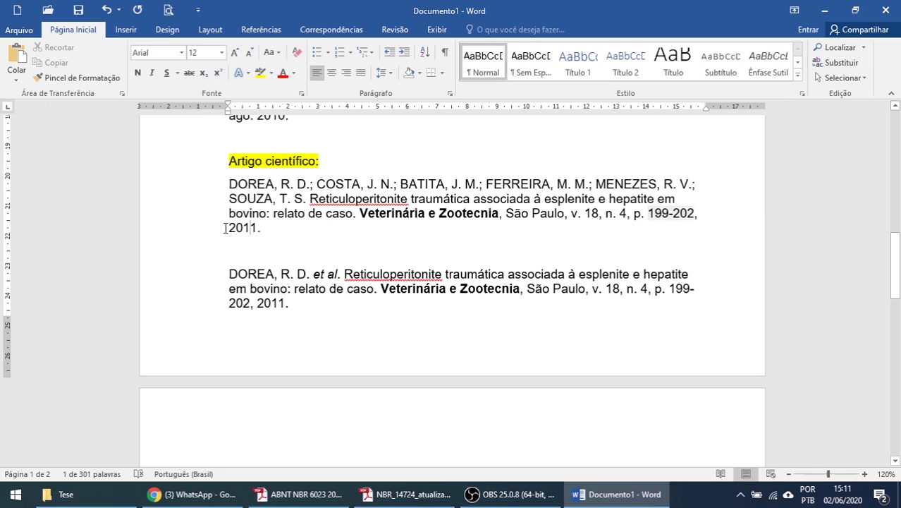
Examine the shortened second scientific article reference, focusing on the first author and the "et al." expression.
{"action": "scroll", "coordinate": [282, 262], "scroll_direction": "down", "scroll_amount": 1}
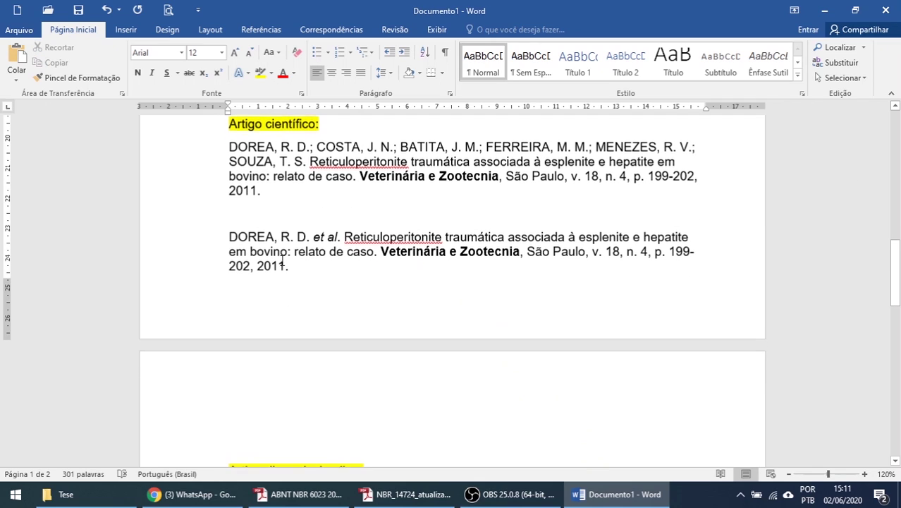
{"action": "scroll", "coordinate": [282, 263], "scroll_direction": "down", "scroll_amount": 1}
{"action": "scroll", "coordinate": [281, 233], "scroll_direction": "up", "scroll_amount": 2}
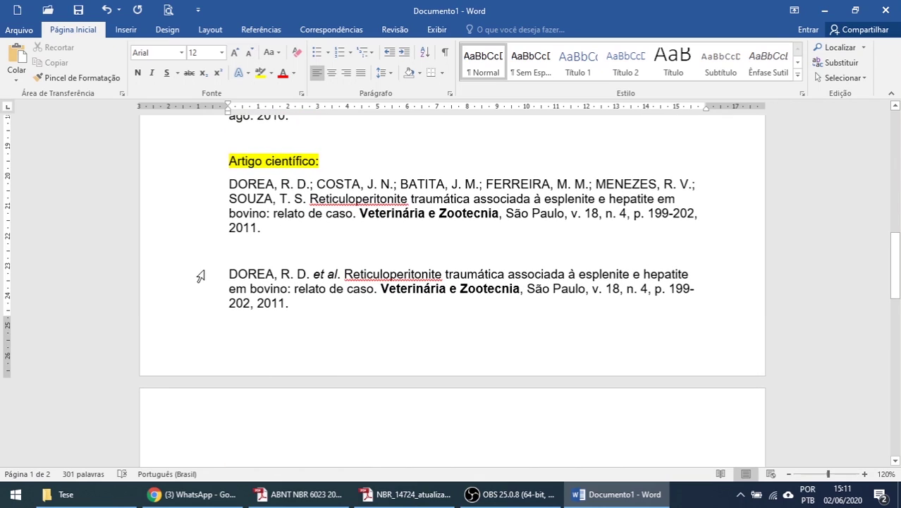
{"action": "left_click_drag", "start_coordinate": [228, 275], "coordinate": [288, 303]}
{"action": "left_click", "coordinate": [287, 304]}
{"action": "left_click", "coordinate": [230, 275]}
{"action": "left_click_drag", "start_coordinate": [313, 275], "coordinate": [344, 276]}
{"action": "left_click", "coordinate": [310, 290]}
{"action": "left_click_drag", "start_coordinate": [229, 274], "coordinate": [308, 281]}
{"action": "left_click", "coordinate": [304, 274]}
Remove the italic formatting from "et al" in the second scientific article reference and reapply it.
{"action": "left_click_drag", "start_coordinate": [313, 274], "coordinate": [338, 277]}
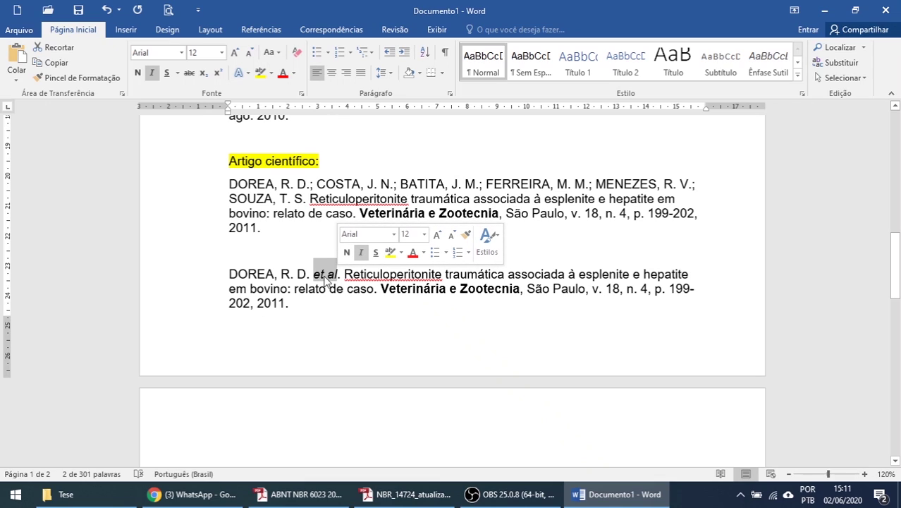
{"action": "left_click", "coordinate": [153, 72]}
{"action": "left_click", "coordinate": [154, 72]}
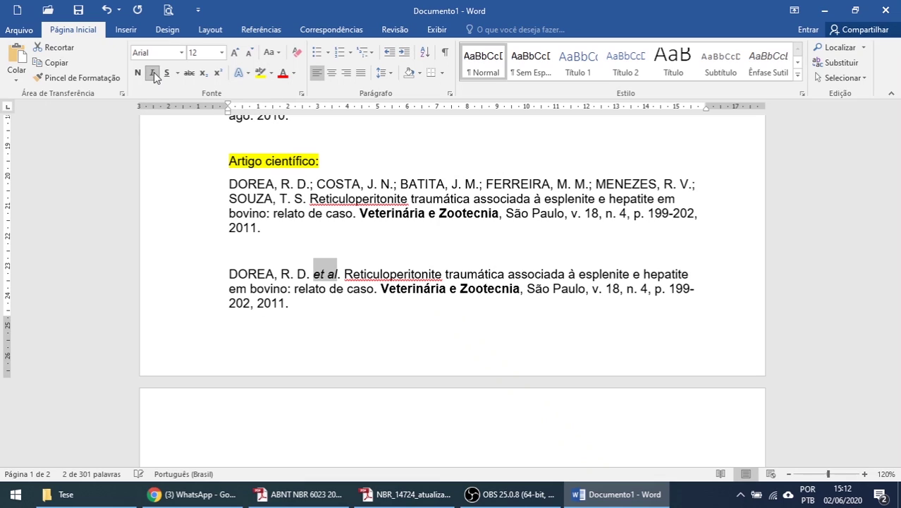
Examine the period after "et al" and the italic expression itself in the second scientific article reference.
{"action": "left_click", "coordinate": [328, 282]}
{"action": "double_click", "coordinate": [340, 277]}
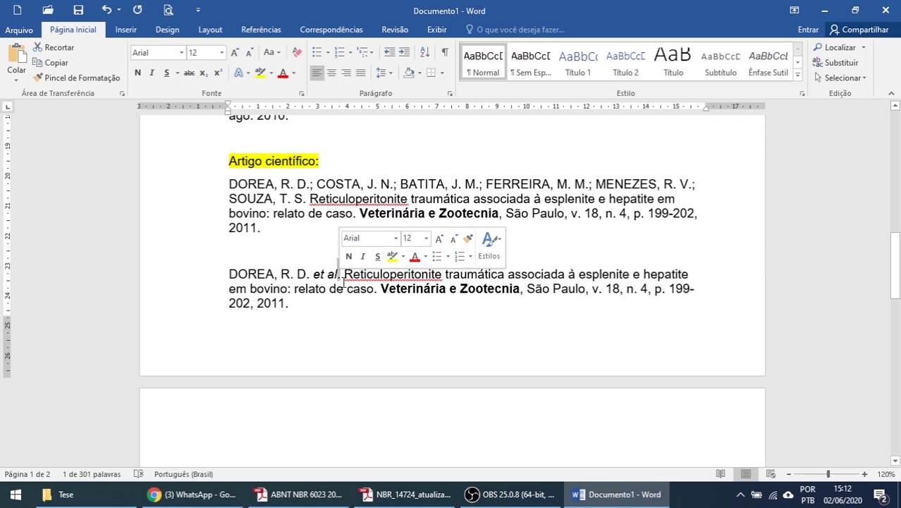
{"action": "left_click", "coordinate": [344, 288]}
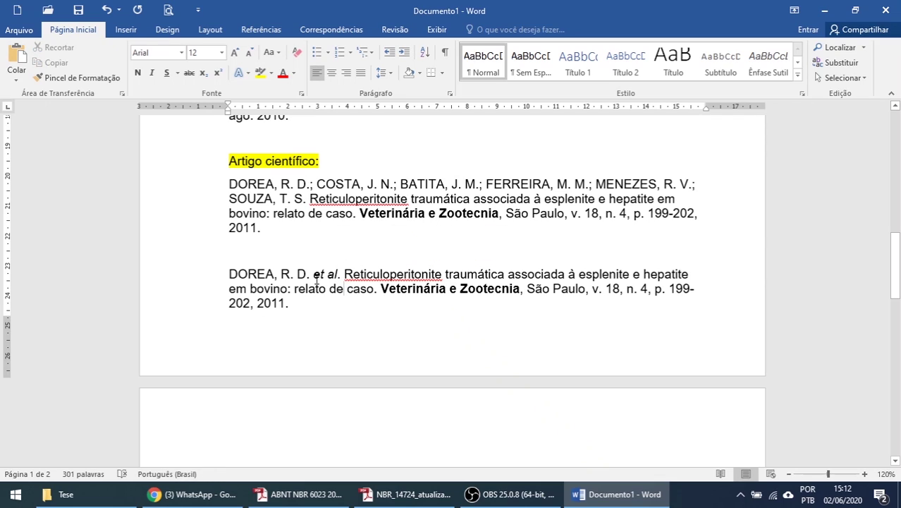
{"action": "left_click_drag", "start_coordinate": [318, 275], "coordinate": [338, 276]}
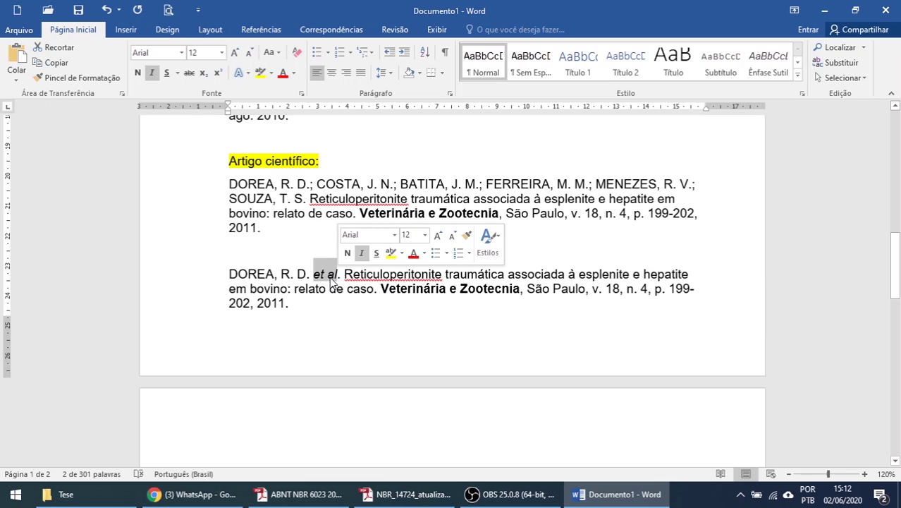
{"action": "left_click", "coordinate": [367, 289]}
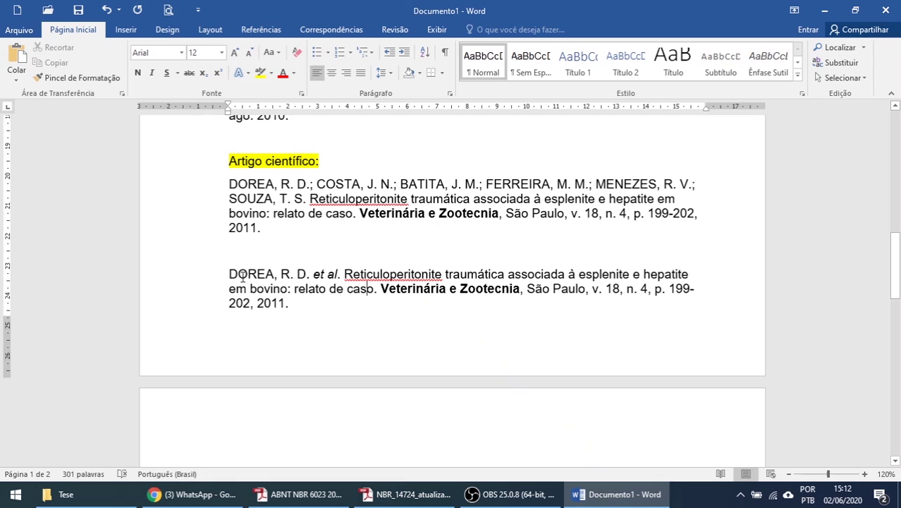
Examine the first author's entry together with "et al." in the second scientific article reference.
{"action": "left_click_drag", "start_coordinate": [229, 274], "coordinate": [337, 278]}
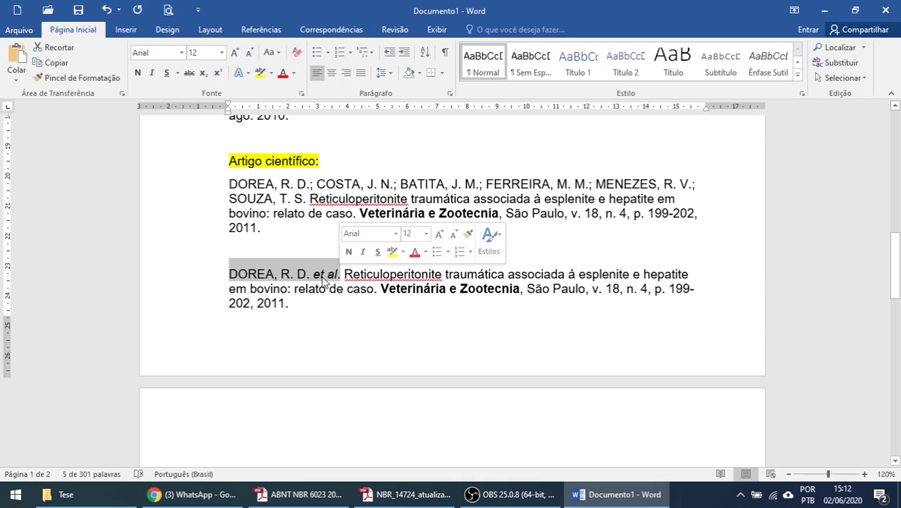
{"action": "left_click", "coordinate": [322, 282]}
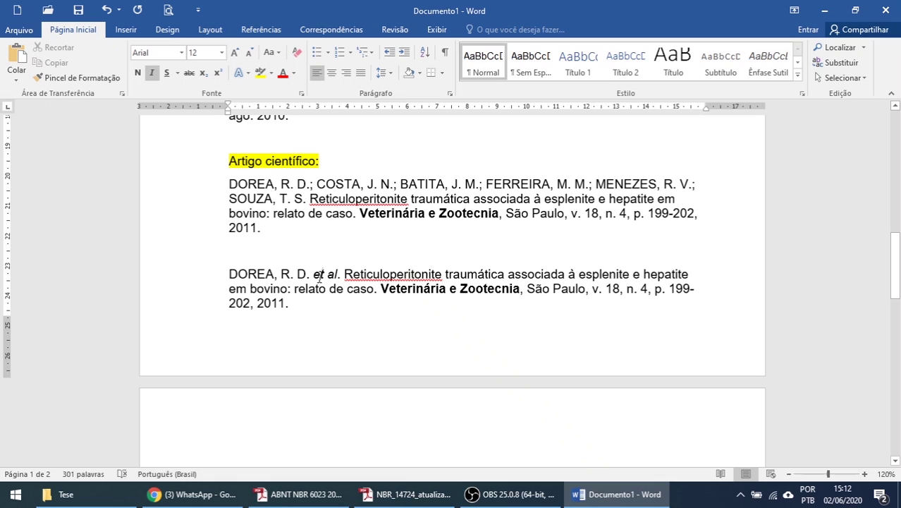
{"action": "left_click_drag", "start_coordinate": [316, 274], "coordinate": [344, 274]}
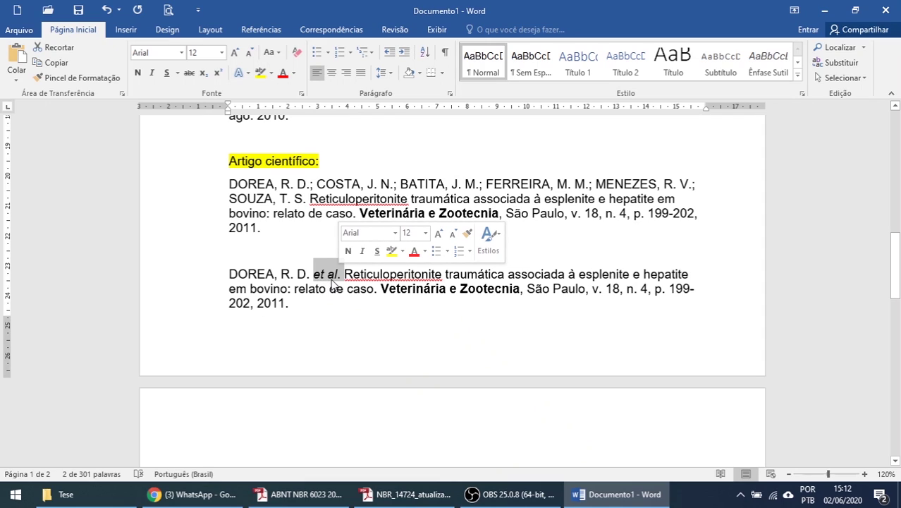
{"action": "left_click", "coordinate": [325, 286]}
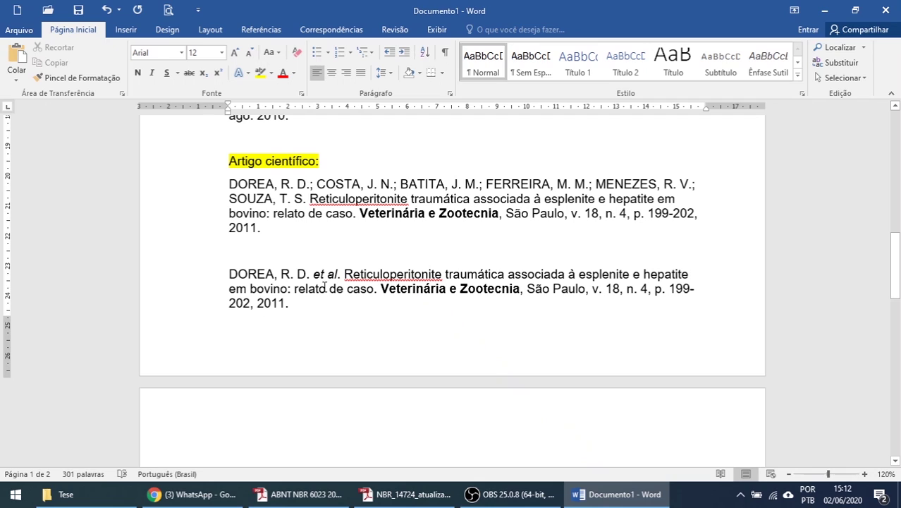
Examine the article title in the reference under "Artigo disponível online:".
{"action": "scroll", "coordinate": [325, 286], "scroll_direction": "down", "scroll_amount": 7}
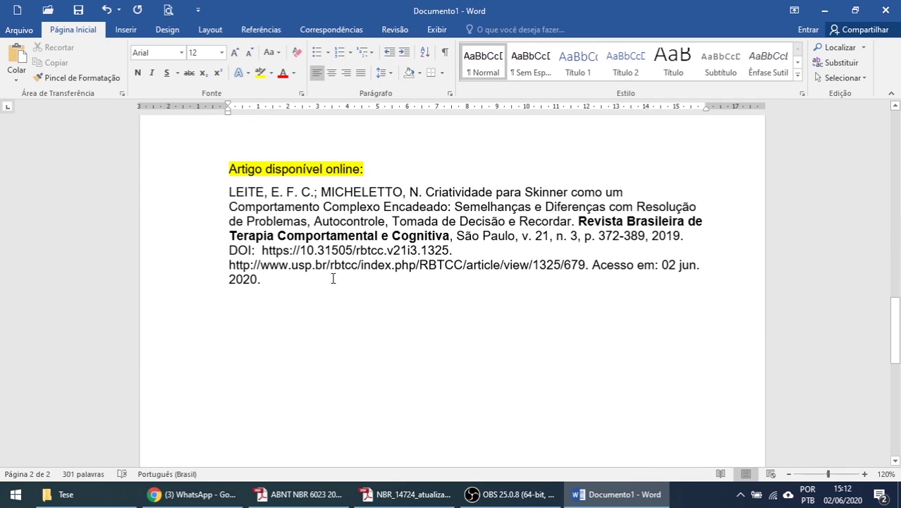
{"action": "scroll", "coordinate": [338, 261], "scroll_direction": "up", "scroll_amount": 1}
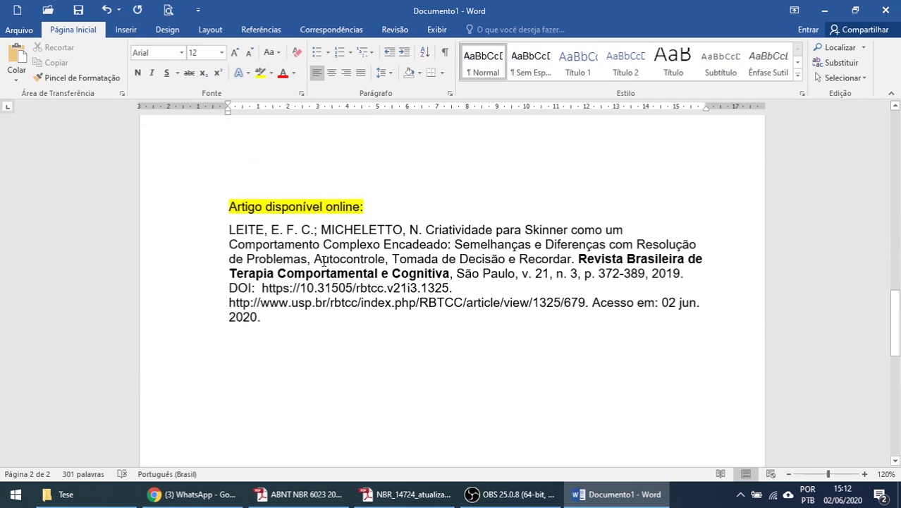
{"action": "left_click", "coordinate": [300, 210]}
{"action": "left_click_drag", "start_coordinate": [424, 231], "coordinate": [575, 266]}
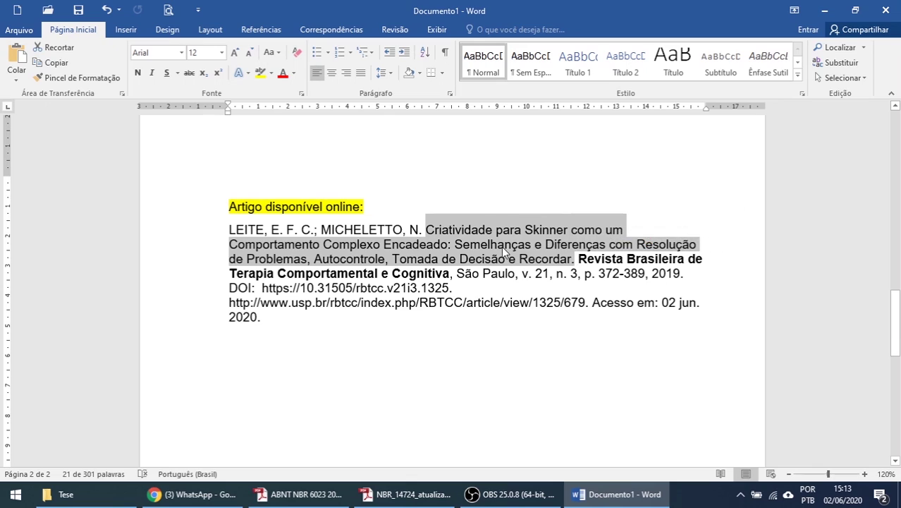
{"action": "left_click", "coordinate": [553, 274]}
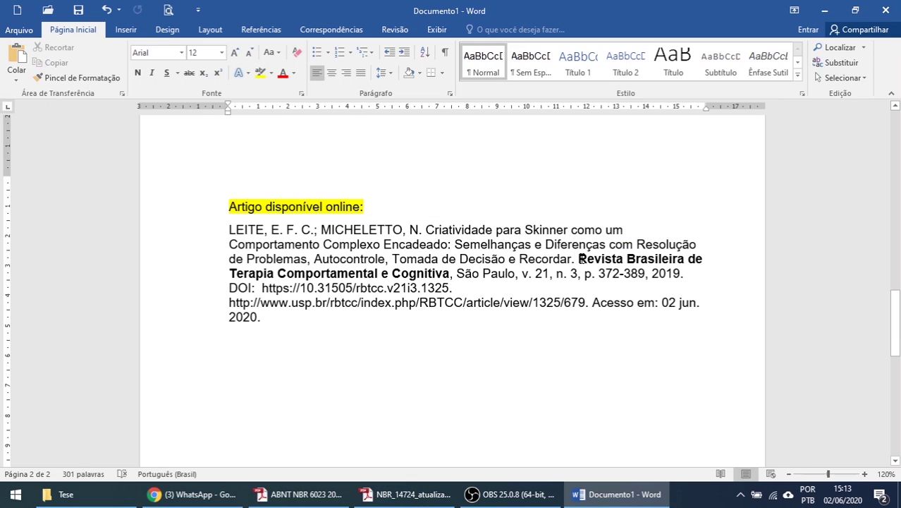
Examine the journal title, volume, issue number, page range and year in the online article reference.
{"action": "left_click_drag", "start_coordinate": [578, 259], "coordinate": [547, 275]}
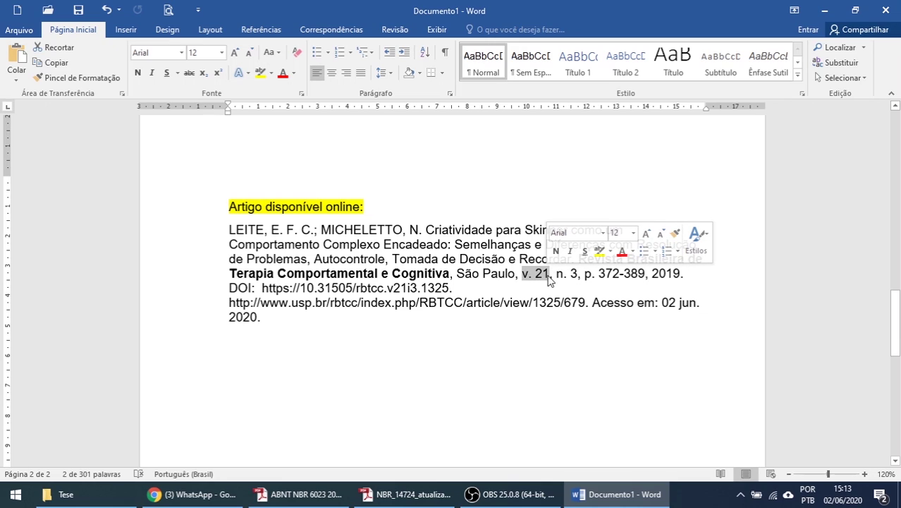
{"action": "left_click_drag", "start_coordinate": [556, 275], "coordinate": [568, 276]}
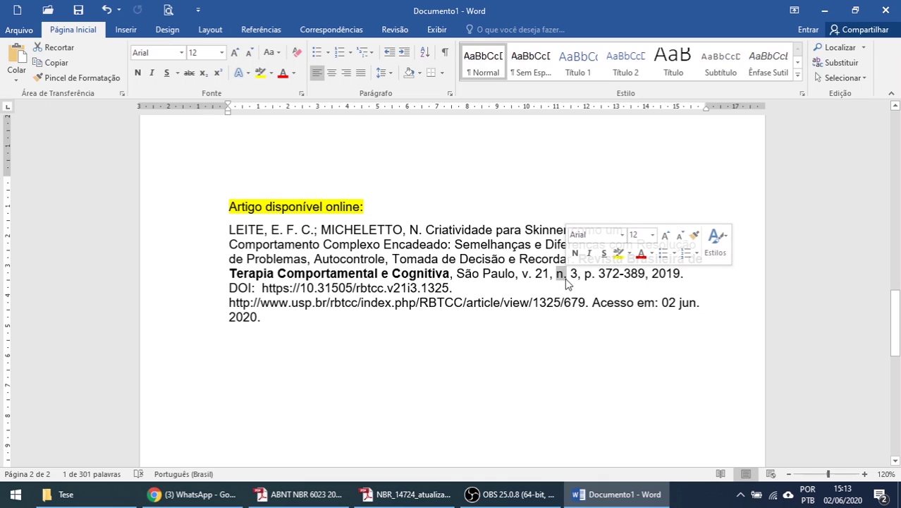
{"action": "left_click", "coordinate": [573, 278]}
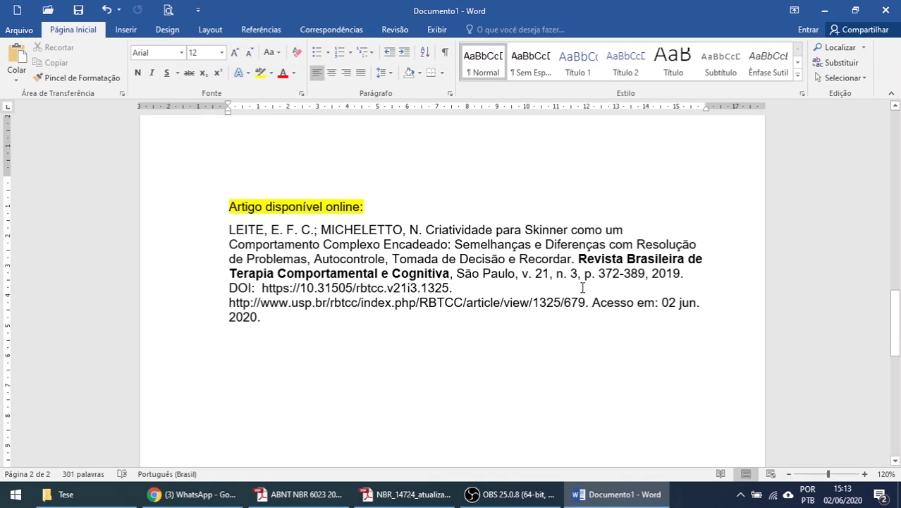
{"action": "left_click_drag", "start_coordinate": [585, 276], "coordinate": [632, 284]}
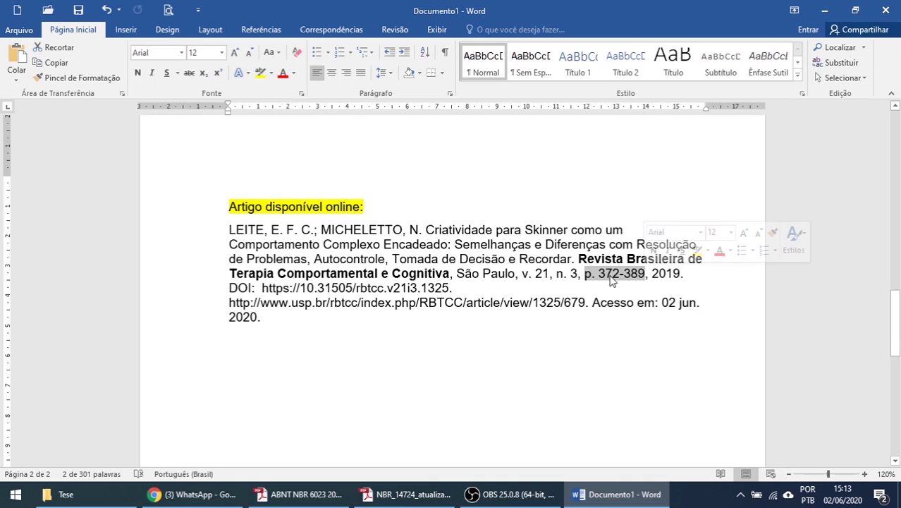
{"action": "left_click", "coordinate": [682, 275]}
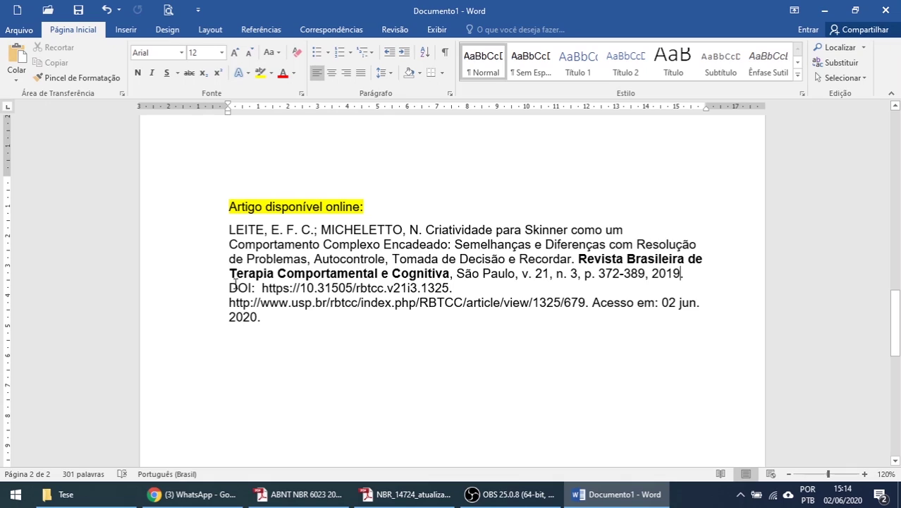
Examine the DOI label, its address and the closing period in the online article reference.
{"action": "left_click_drag", "start_coordinate": [230, 287], "coordinate": [454, 287]}
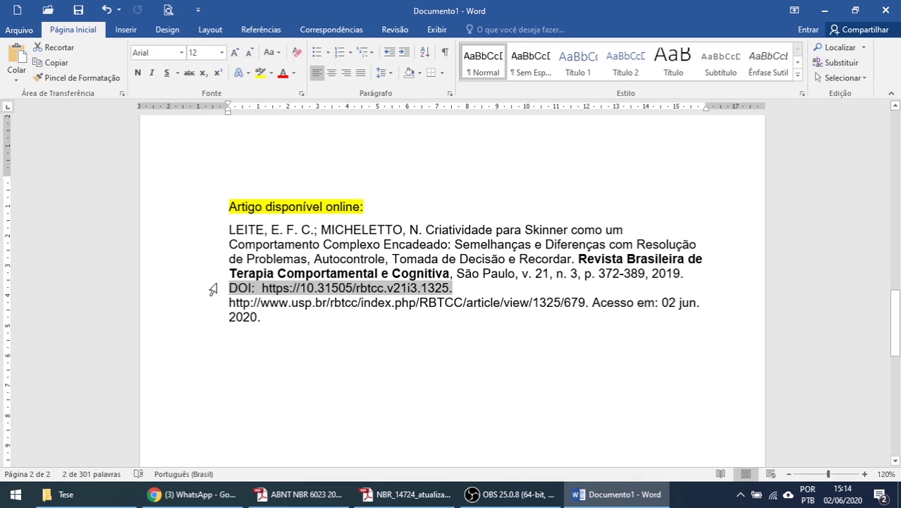
{"action": "left_click", "coordinate": [232, 288]}
{"action": "left_click_drag", "start_coordinate": [235, 289], "coordinate": [251, 289]}
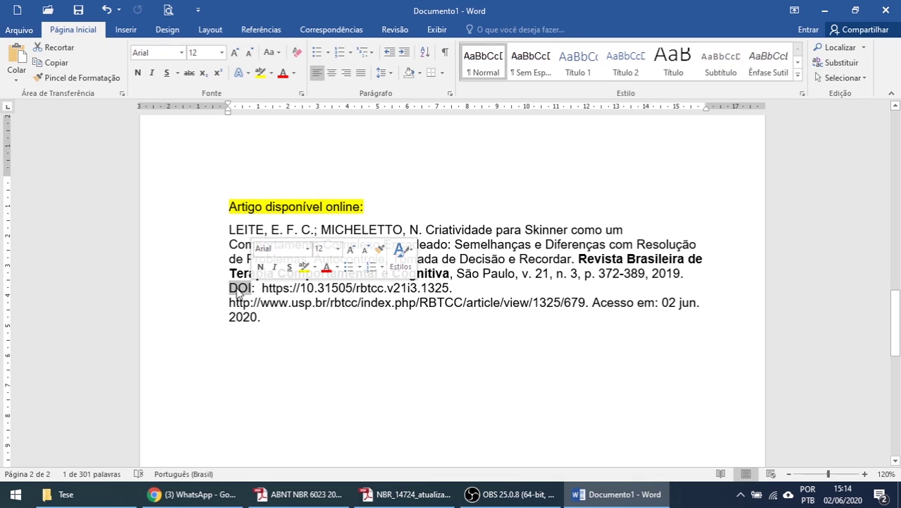
{"action": "left_click", "coordinate": [262, 288]}
{"action": "left_click_drag", "start_coordinate": [263, 290], "coordinate": [449, 288]}
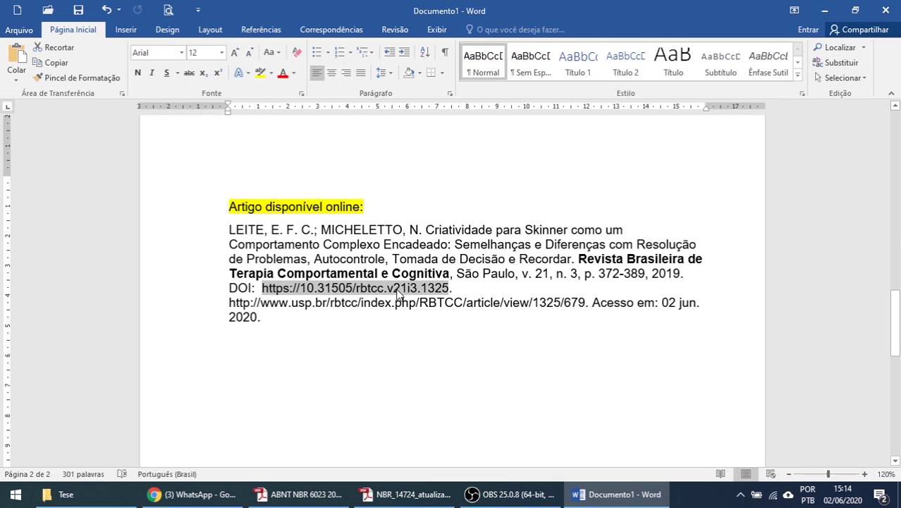
{"action": "left_click", "coordinate": [453, 288]}
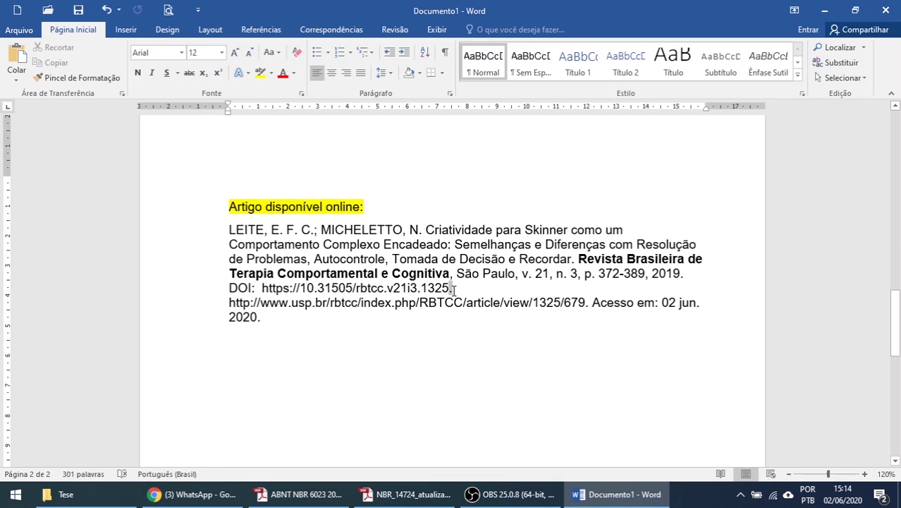
Insert "Disponível em:" between the DOI and the web link in the online article reference.
{"action": "left_click", "coordinate": [428, 304]}
{"action": "left_click", "coordinate": [467, 289]}
{"action": "type", "text": "Disponível"}
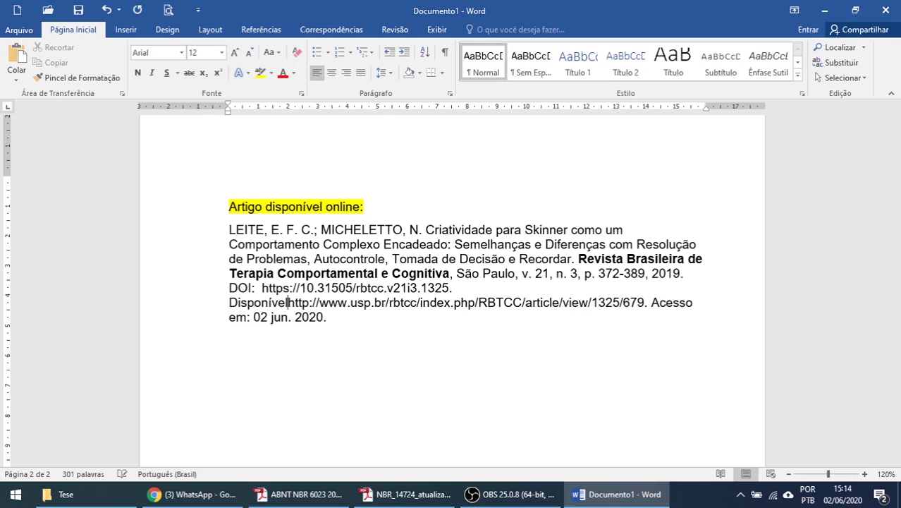
{"action": "type", "text": " em:"}
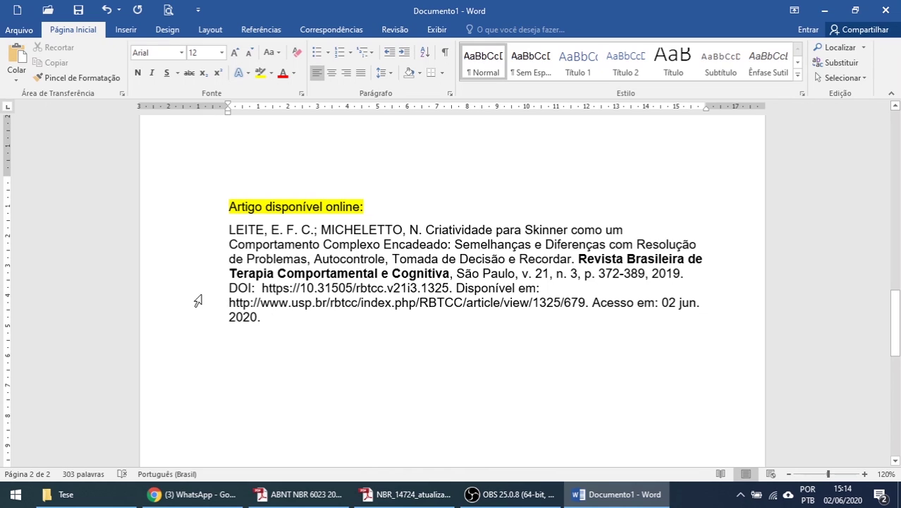
Examine the web link following "Disponível em:" and compare it with the DOI address in the online article reference.
{"action": "left_click_drag", "start_coordinate": [228, 303], "coordinate": [584, 308]}
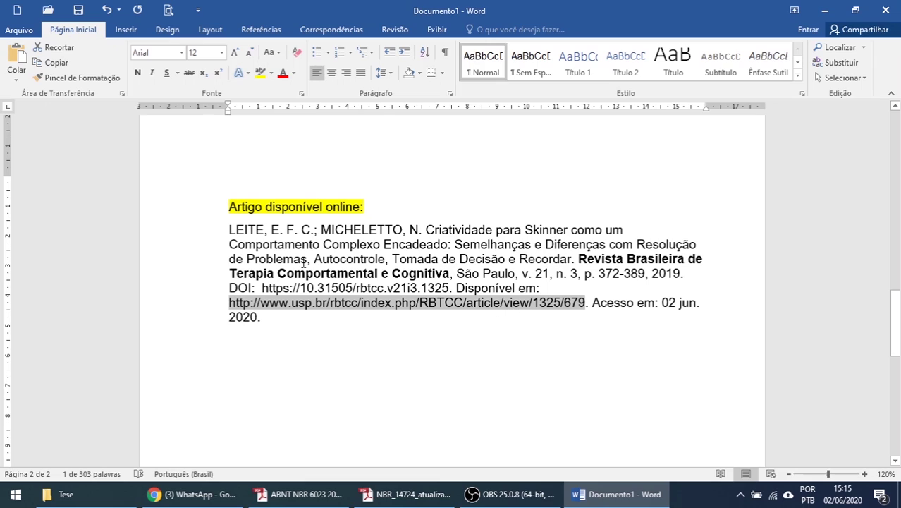
{"action": "left_click", "coordinate": [228, 288]}
{"action": "left_click_drag", "start_coordinate": [229, 287], "coordinate": [449, 282]}
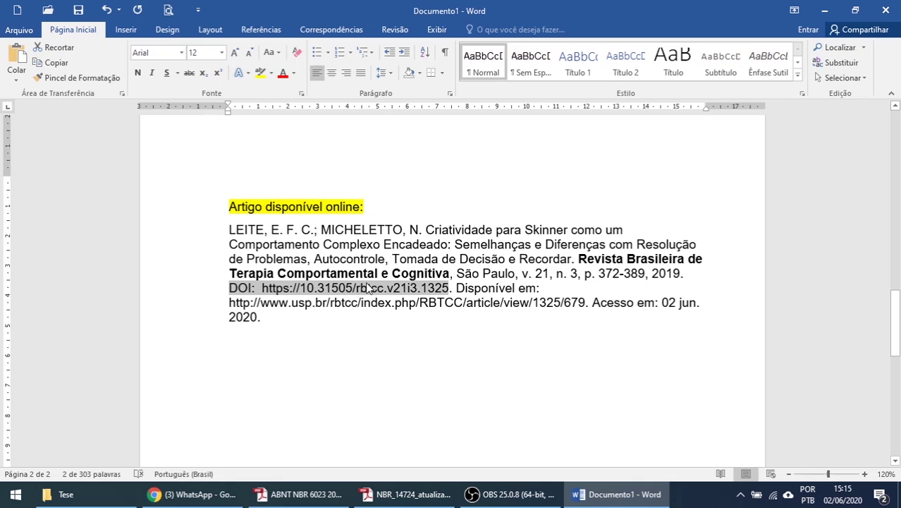
{"action": "left_click", "coordinate": [314, 289]}
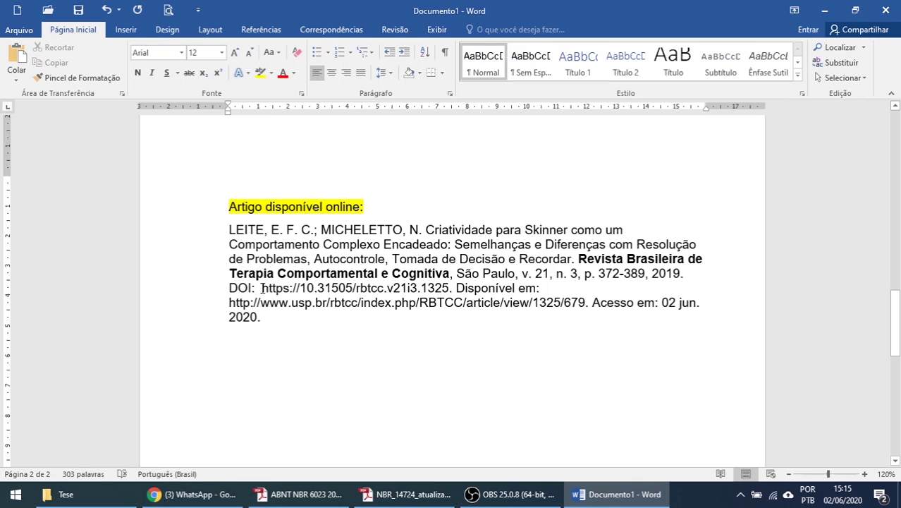
{"action": "left_click_drag", "start_coordinate": [262, 287], "coordinate": [451, 289]}
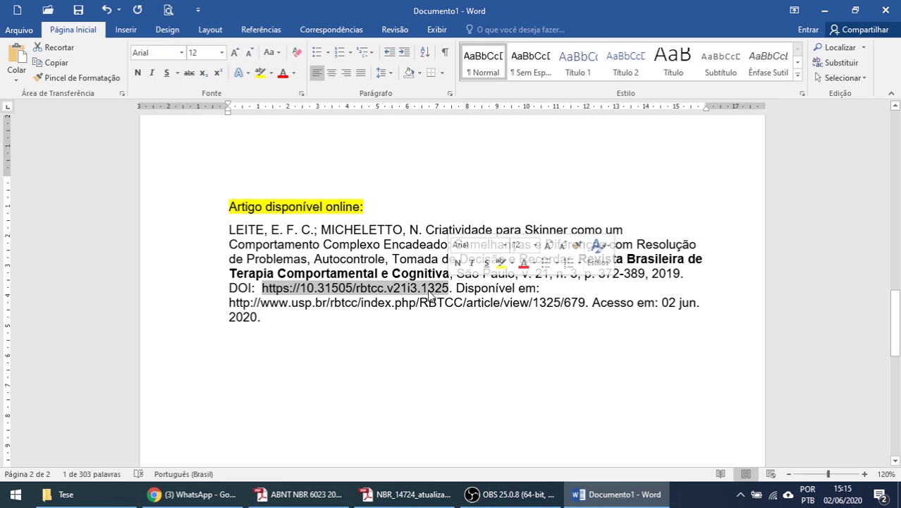
{"action": "left_click", "coordinate": [429, 289]}
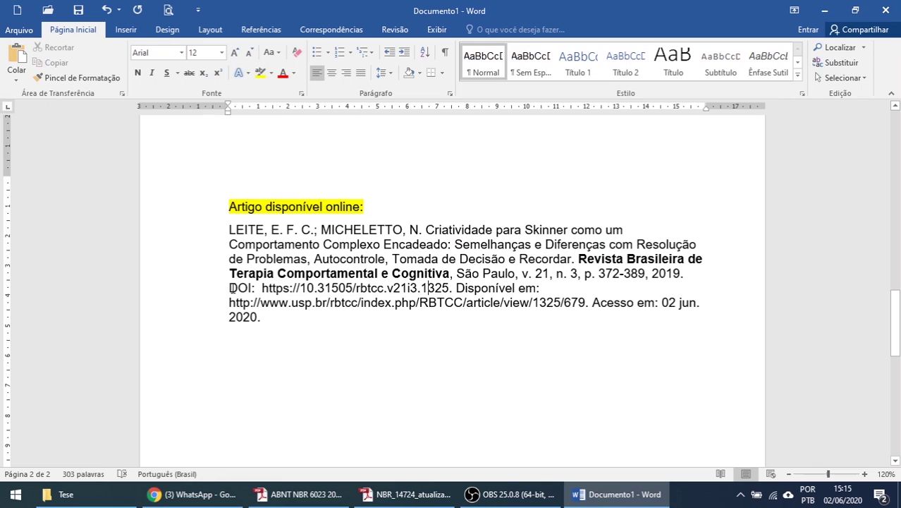
Review the DOI and web link once more, together with the abbreviated month in the online article's access date.
{"action": "left_click_drag", "start_coordinate": [232, 287], "coordinate": [450, 289]}
{"action": "left_click", "coordinate": [473, 302]}
{"action": "left_click_drag", "start_coordinate": [226, 304], "coordinate": [585, 308]}
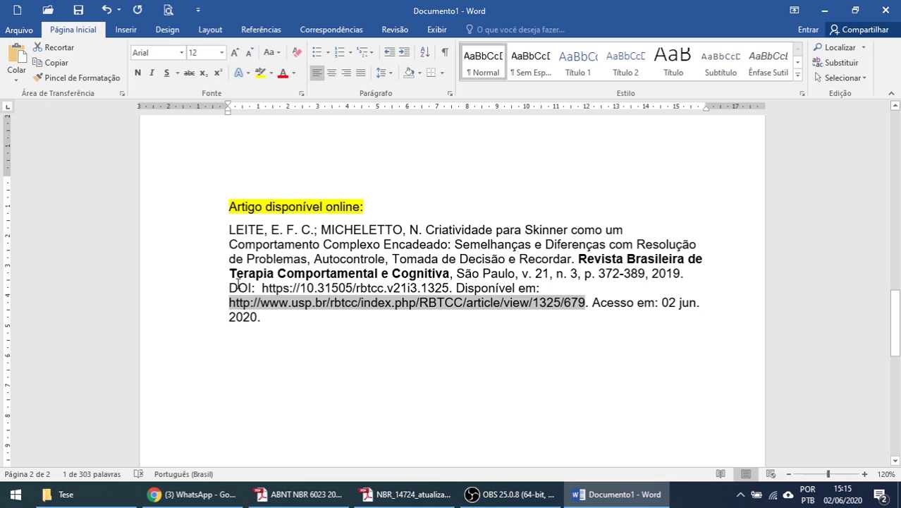
{"action": "left_click_drag", "start_coordinate": [238, 285], "coordinate": [451, 288]}
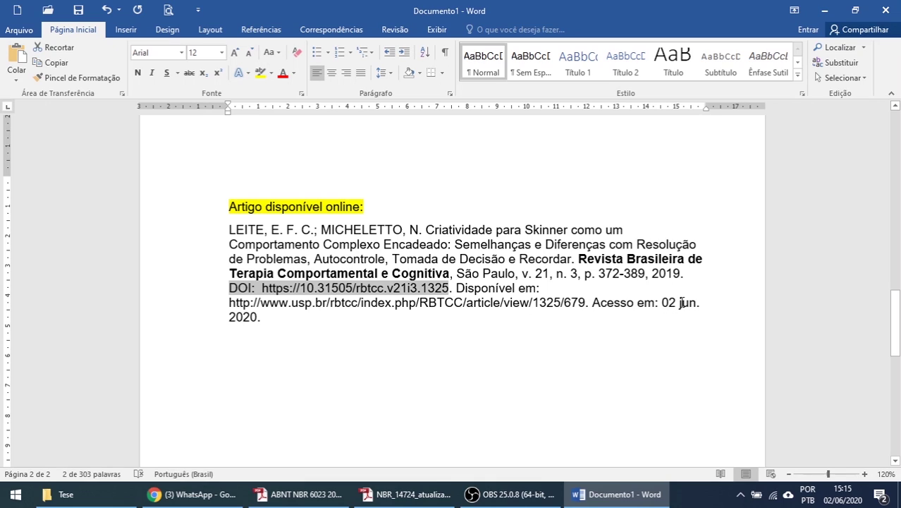
{"action": "left_click_drag", "start_coordinate": [683, 305], "coordinate": [701, 304]}
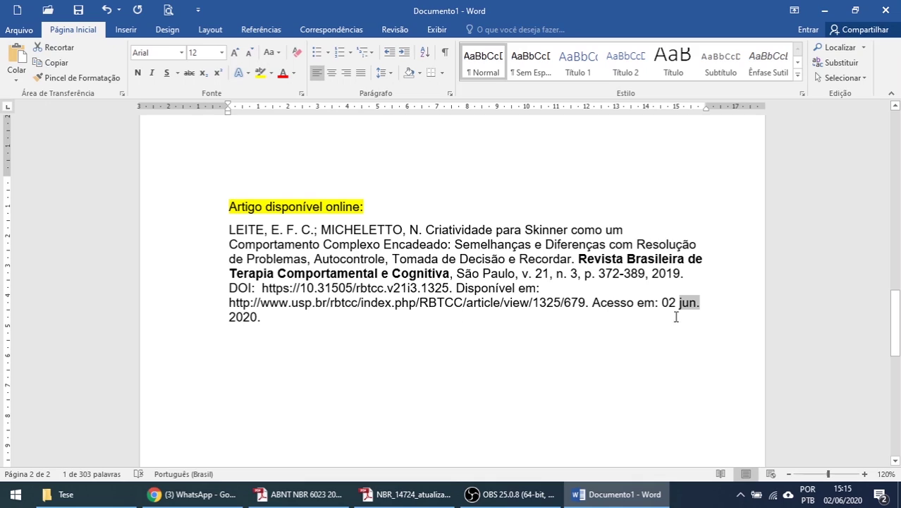
{"action": "left_click", "coordinate": [263, 316]}
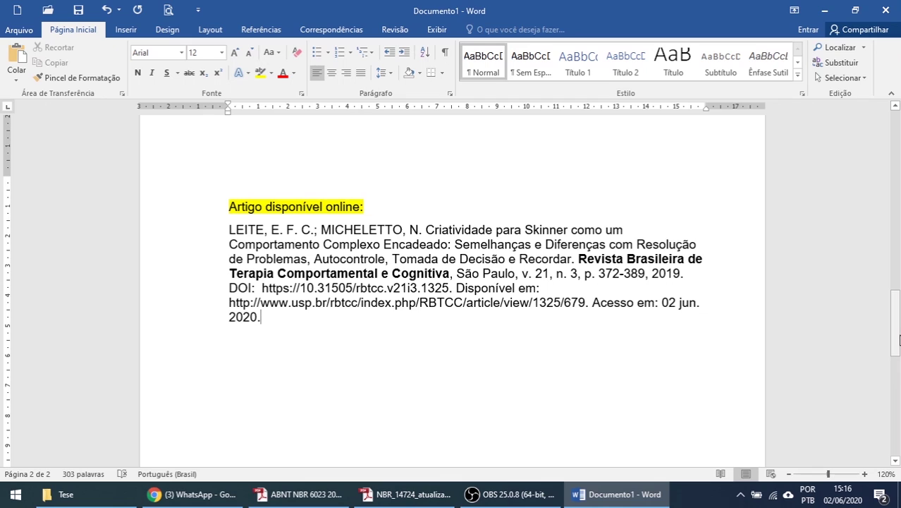
Delete the highlighted headings "Livro:" and "Capítulo de livro:" from the start of the document.
{"action": "left_click_drag", "start_coordinate": [896, 323], "coordinate": [896, 161]}
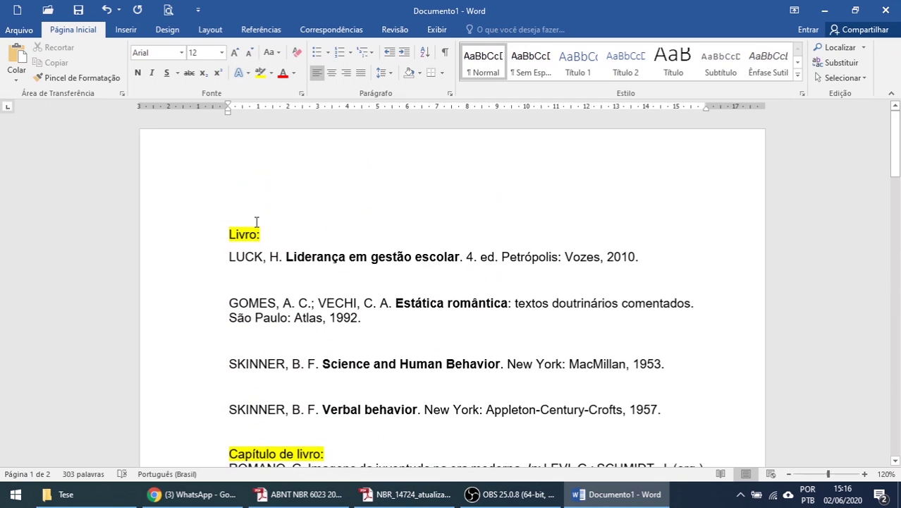
{"action": "left_click_drag", "start_coordinate": [273, 234], "coordinate": [212, 232]}
{"action": "key", "text": "Delete"}
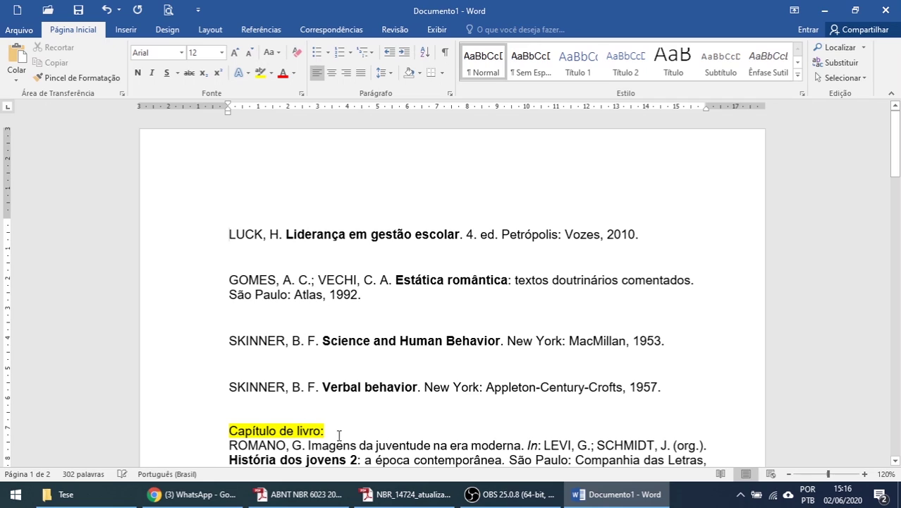
{"action": "left_click_drag", "start_coordinate": [338, 435], "coordinate": [212, 419]}
{"action": "key", "text": "Delete"}
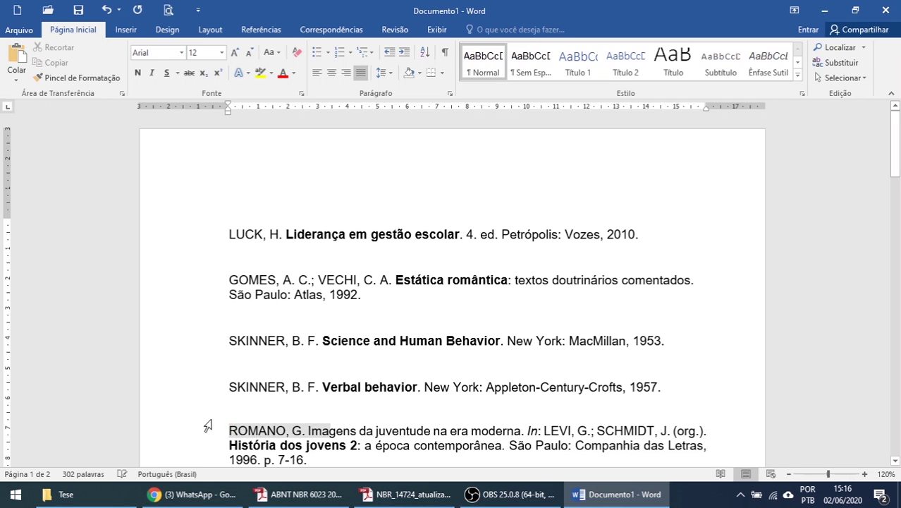
Delete the heading above the doctoral thesis reference and the heading "Livro disponível online:".
{"action": "scroll", "coordinate": [208, 426], "scroll_direction": "down", "scroll_amount": 5}
{"action": "left_click_drag", "start_coordinate": [332, 271], "coordinate": [229, 271]}
{"action": "key", "text": "Delete"}
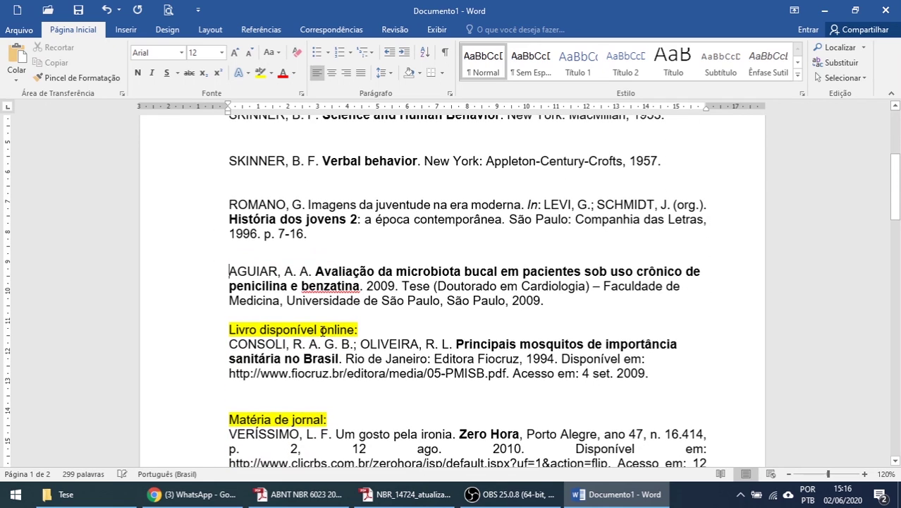
{"action": "left_click_drag", "start_coordinate": [357, 327], "coordinate": [228, 324]}
{"action": "key", "text": "Delete"}
Delete the highlighted headings "Matéria de jornal:" and "Artigo científico:".
{"action": "scroll", "coordinate": [239, 344], "scroll_direction": "down", "scroll_amount": 2}
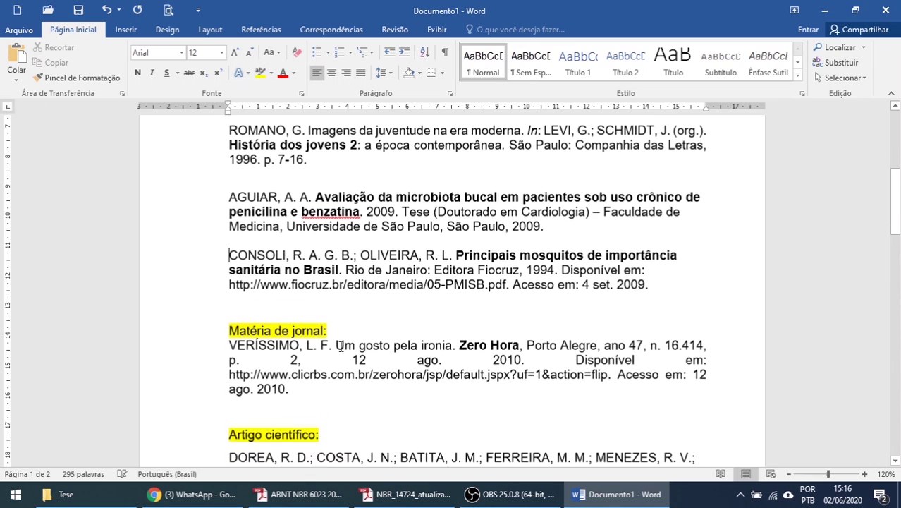
{"action": "left_click_drag", "start_coordinate": [334, 328], "coordinate": [221, 326]}
{"action": "key", "text": "Delete"}
{"action": "scroll", "coordinate": [267, 355], "scroll_direction": "down", "scroll_amount": 2}
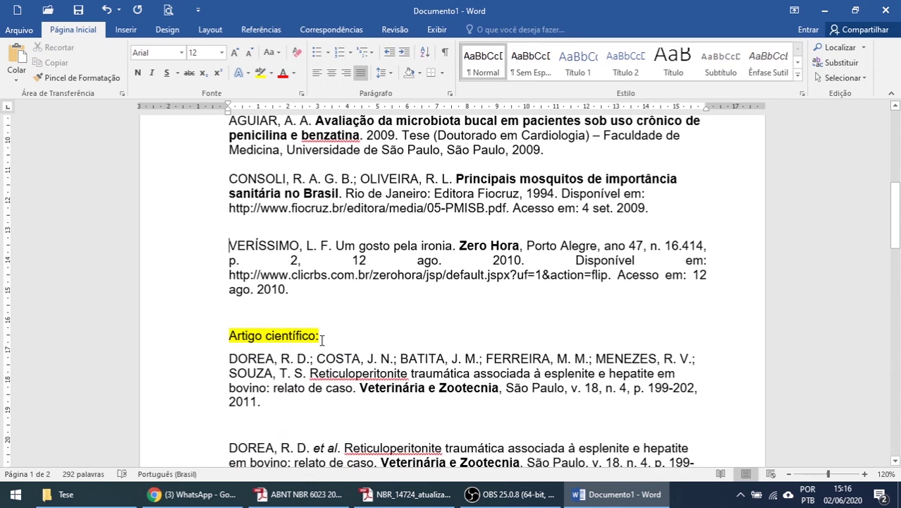
{"action": "left_click_drag", "start_coordinate": [321, 334], "coordinate": [227, 335]}
{"action": "key", "text": "Delete"}
Delete the highlighted heading "Artigo disponível online:" above the last reference.
{"action": "scroll", "coordinate": [266, 341], "scroll_direction": "down", "scroll_amount": 4}
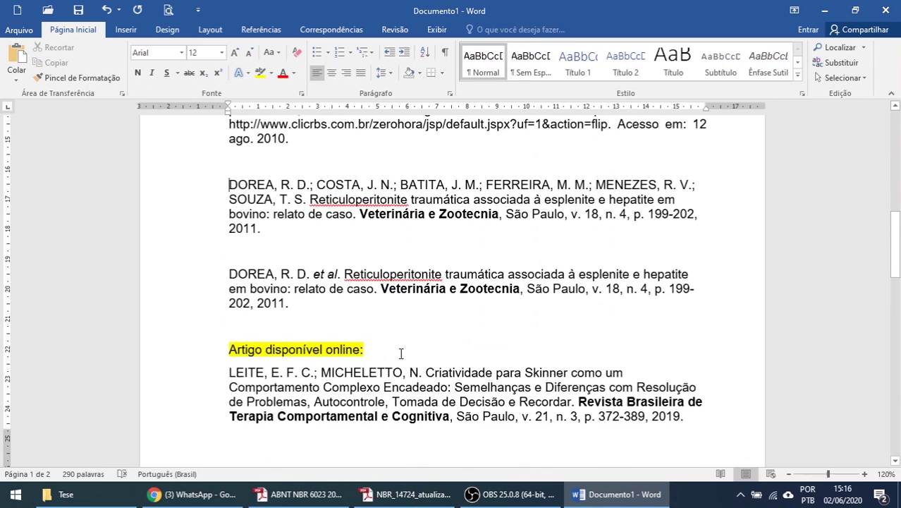
{"action": "left_click_drag", "start_coordinate": [370, 350], "coordinate": [223, 346]}
{"action": "key", "text": "Delete"}
{"action": "scroll", "coordinate": [290, 344], "scroll_direction": "down", "scroll_amount": 4}
{"action": "scroll", "coordinate": [290, 344], "scroll_direction": "down", "scroll_amount": 4}
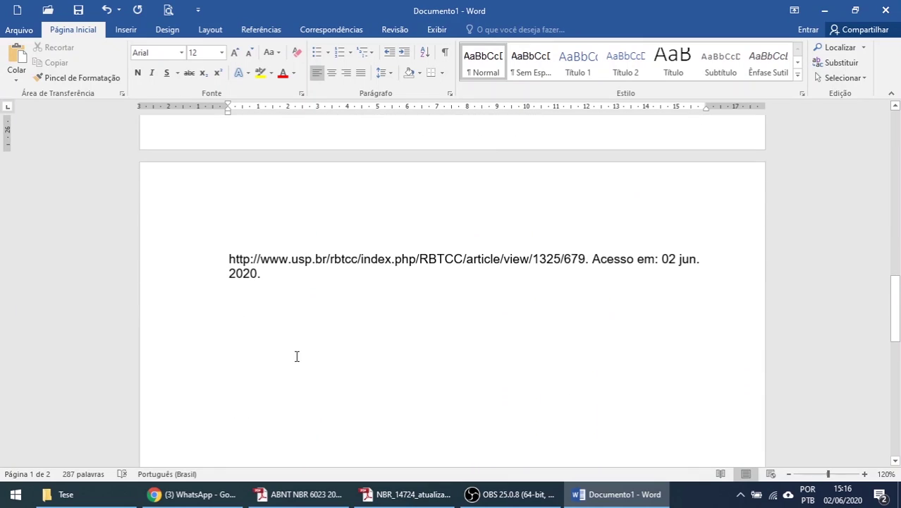
Set the font of all the references in the document to Arial, size 12.
{"action": "scroll", "coordinate": [296, 356], "scroll_direction": "up", "scroll_amount": 20}
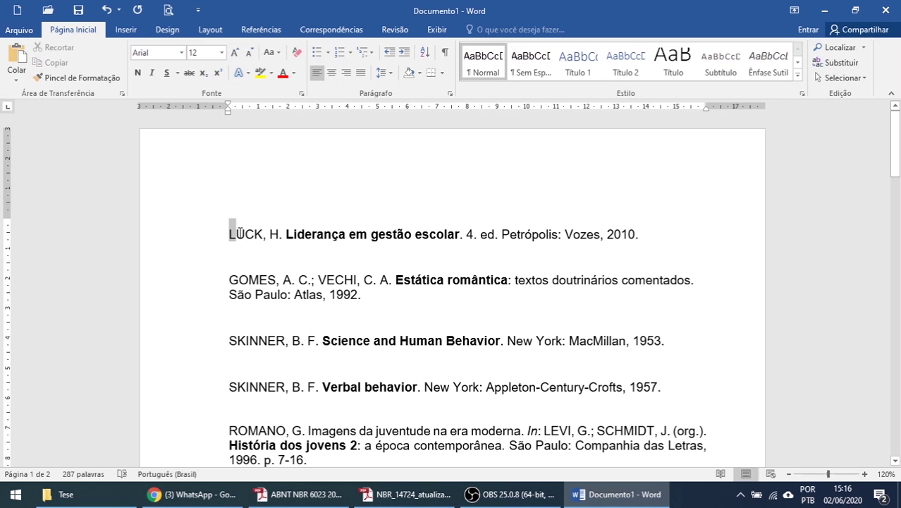
{"action": "left_click_drag", "start_coordinate": [236, 233], "coordinate": [603, 297]}
{"action": "scroll", "coordinate": [603, 297], "scroll_direction": "up", "scroll_amount": 5}
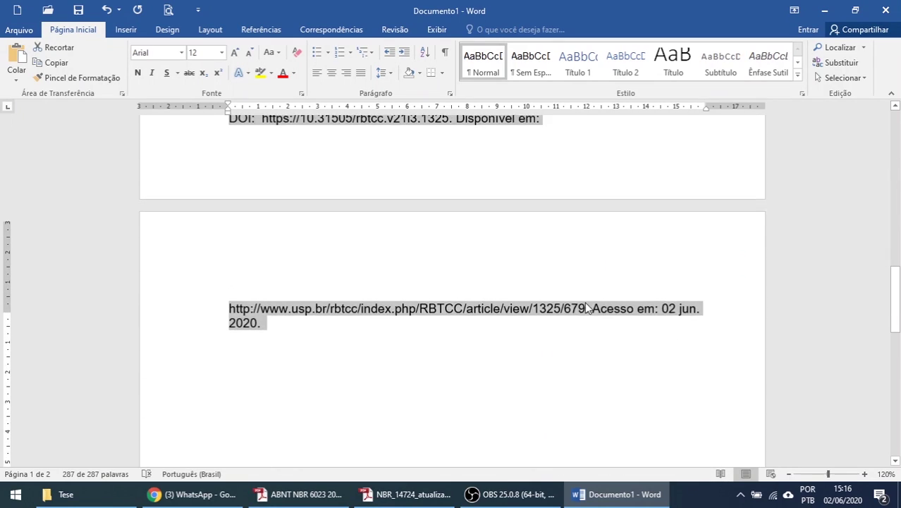
{"action": "scroll", "coordinate": [485, 292], "scroll_direction": "up", "scroll_amount": 15}
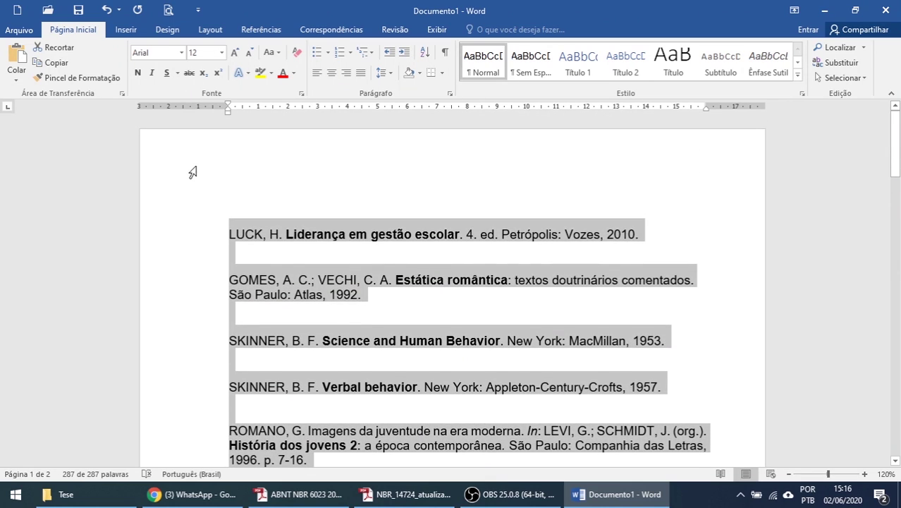
{"action": "left_click", "coordinate": [182, 53]}
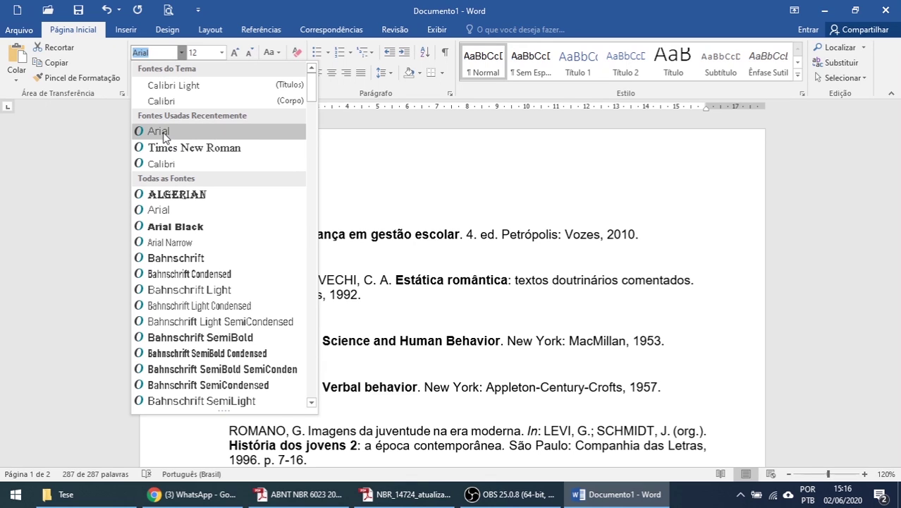
{"action": "left_click", "coordinate": [162, 135]}
{"action": "key", "text": "ctrl+a"}
{"action": "left_click", "coordinate": [222, 53]}
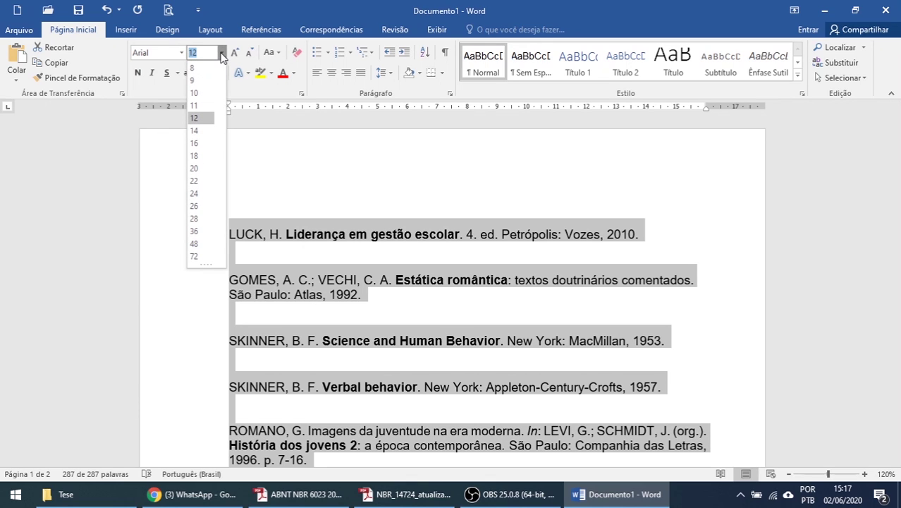
{"action": "left_click", "coordinate": [194, 119]}
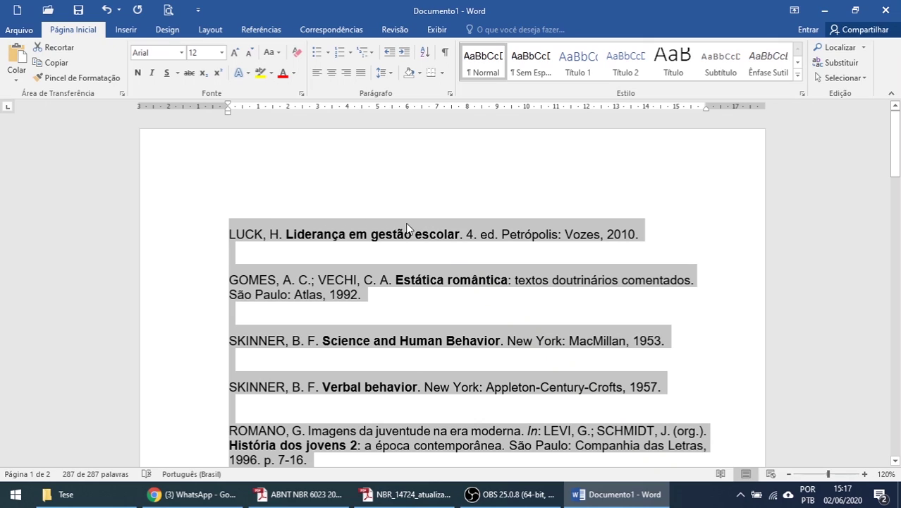
Apply 1,0 line spacing to all the selected references.
{"action": "left_click", "coordinate": [392, 75]}
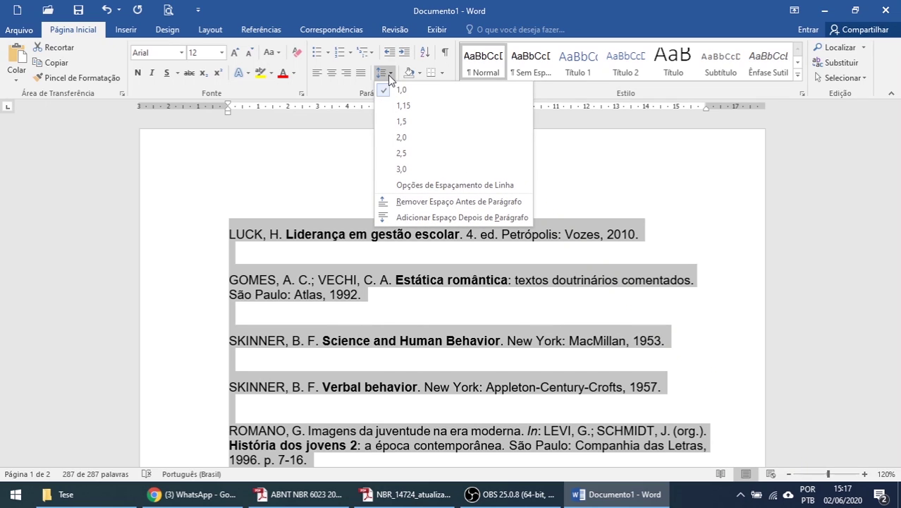
{"action": "left_click", "coordinate": [390, 75]}
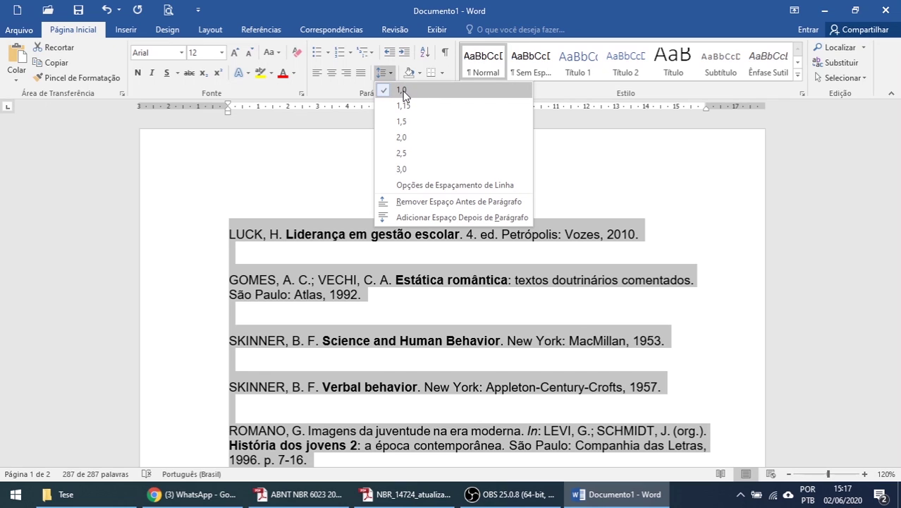
{"action": "left_click", "coordinate": [403, 95]}
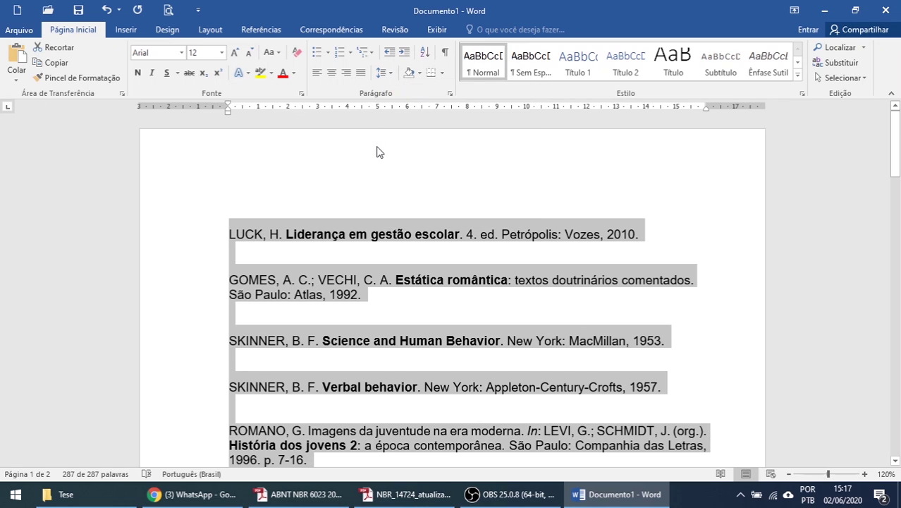
Set the paragraph spacing before (Antes) to 0 for all the selected references.
{"action": "scroll", "coordinate": [378, 151], "scroll_direction": "down", "scroll_amount": 2}
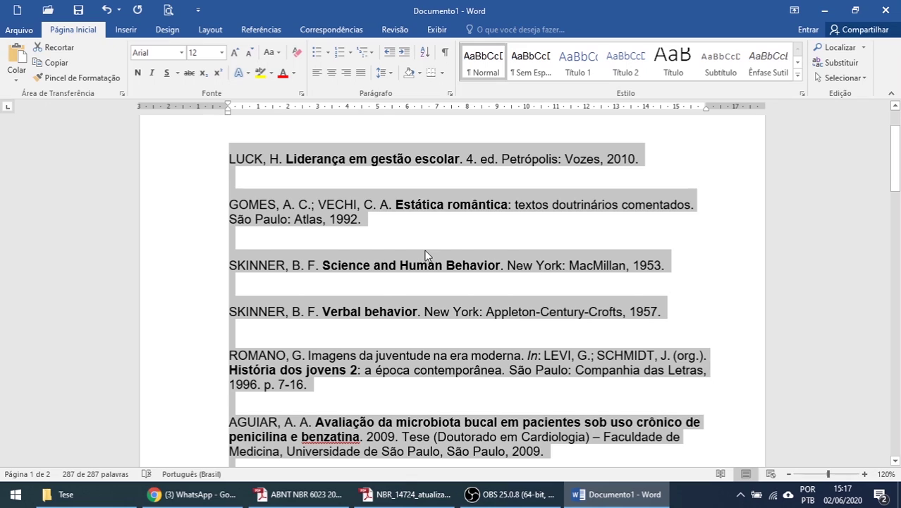
{"action": "scroll", "coordinate": [372, 242], "scroll_direction": "up", "scroll_amount": 1}
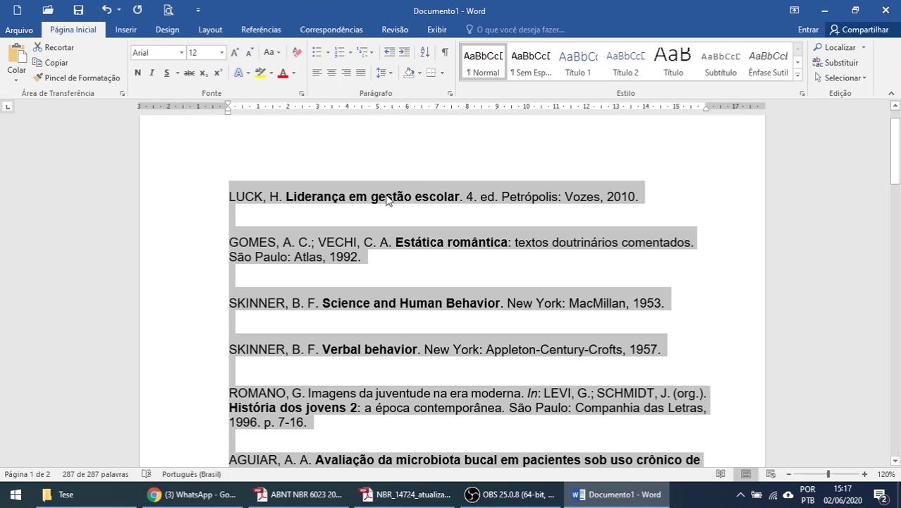
{"action": "left_click", "coordinate": [450, 96]}
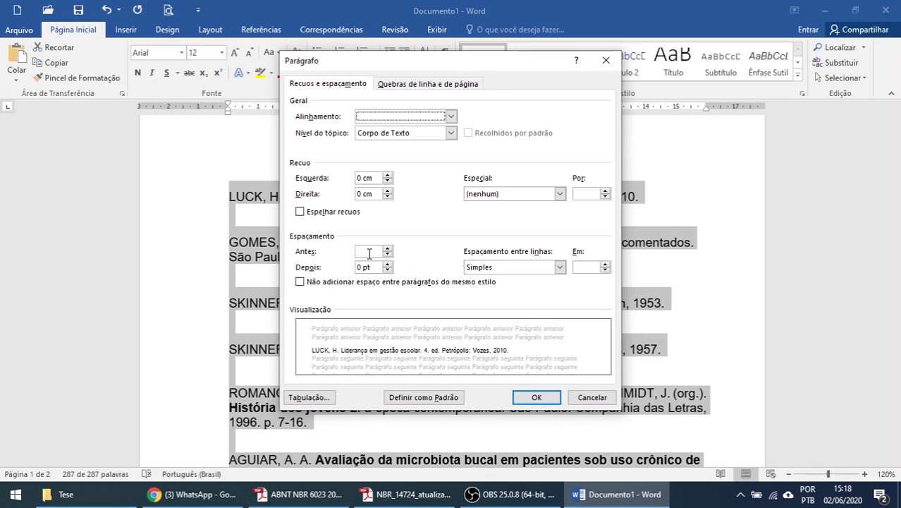
{"action": "left_click", "coordinate": [370, 251]}
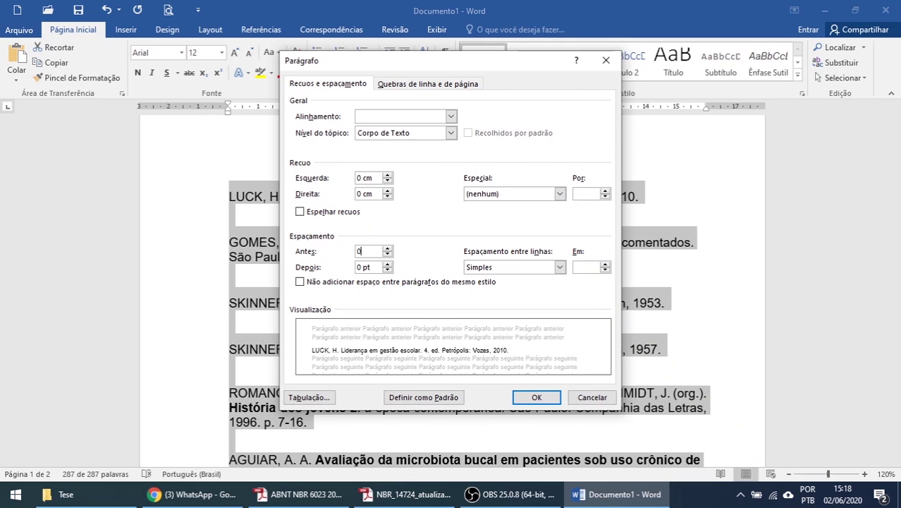
{"action": "left_click", "coordinate": [537, 398]}
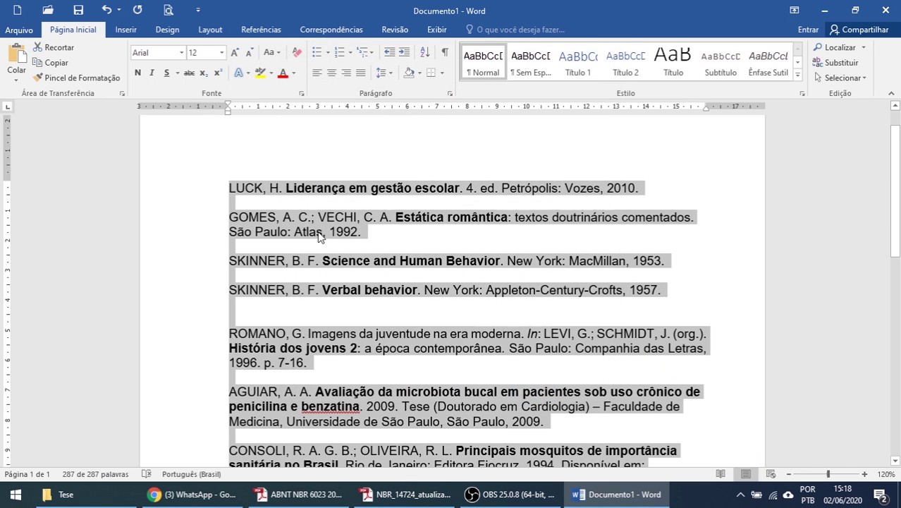
{"action": "left_click", "coordinate": [234, 317]}
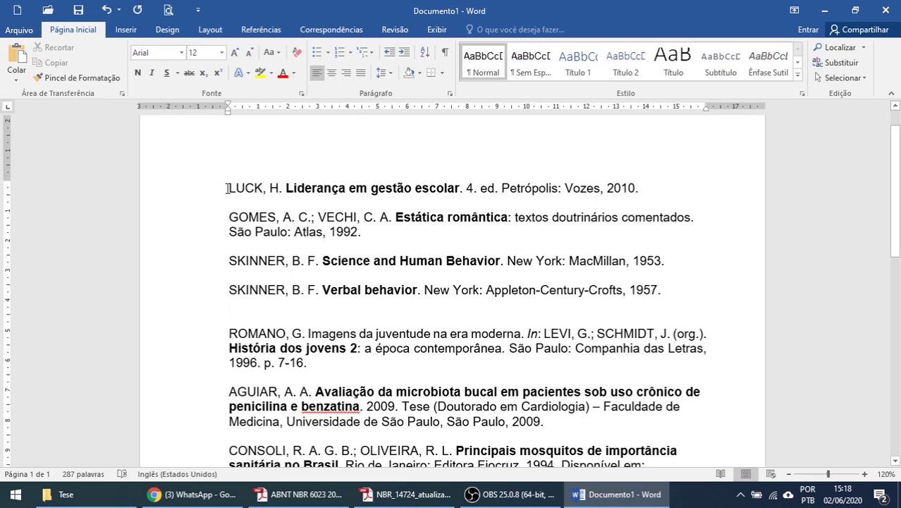
Left-align the whole reference list.
{"action": "left_click_drag", "start_coordinate": [227, 188], "coordinate": [646, 383]}
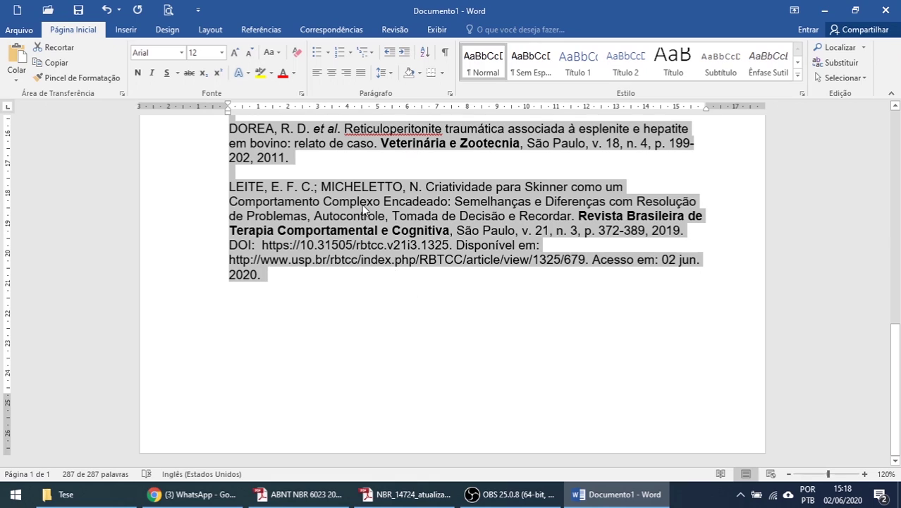
{"action": "scroll", "coordinate": [482, 254], "scroll_direction": "up", "scroll_amount": 6}
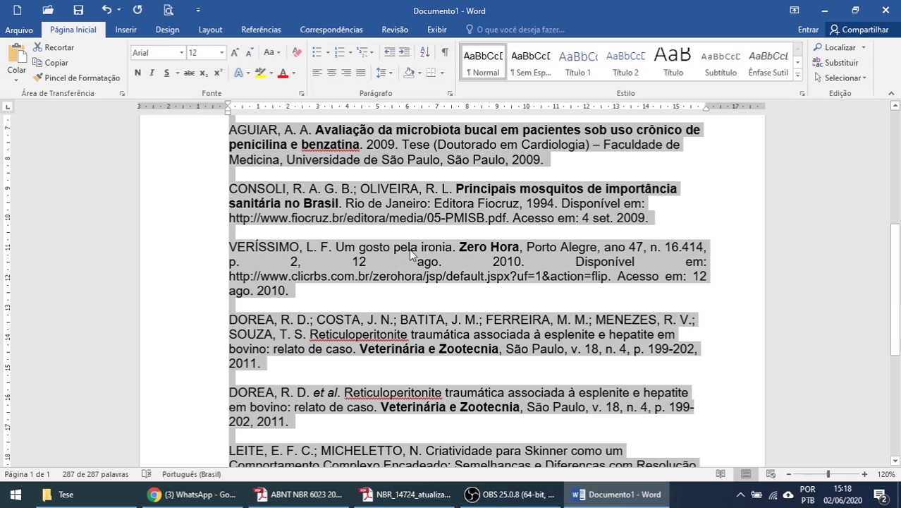
{"action": "left_click", "coordinate": [316, 73]}
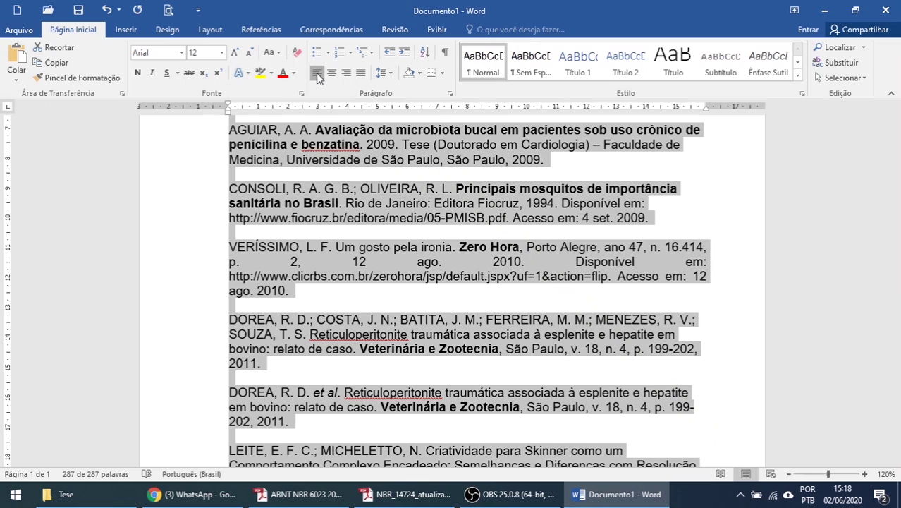
{"action": "left_click", "coordinate": [314, 255]}
Sort the whole reference list alphabetically by paragraphs (Parágrafos), as text, in ascending order (Crescente).
{"action": "scroll", "coordinate": [295, 252], "scroll_direction": "up", "scroll_amount": 3}
{"action": "scroll", "coordinate": [295, 252], "scroll_direction": "up", "scroll_amount": 3}
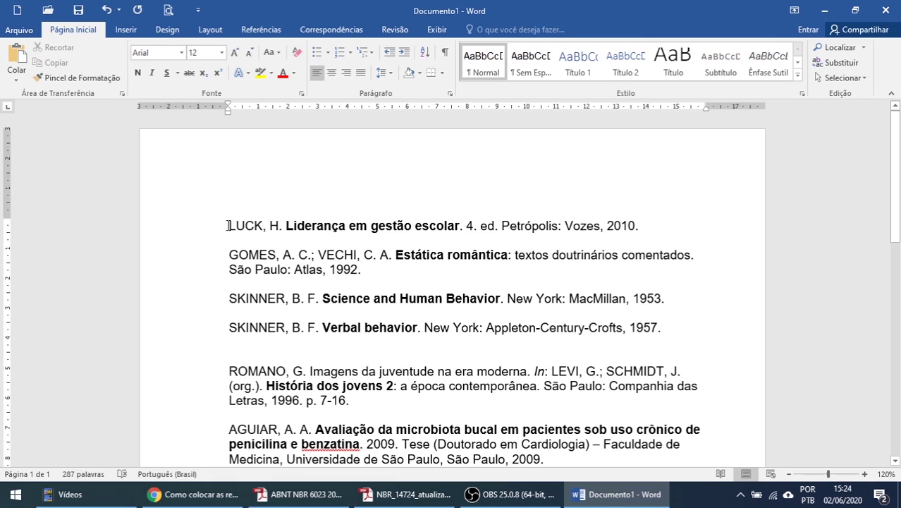
{"action": "left_click_drag", "start_coordinate": [227, 226], "coordinate": [676, 306]}
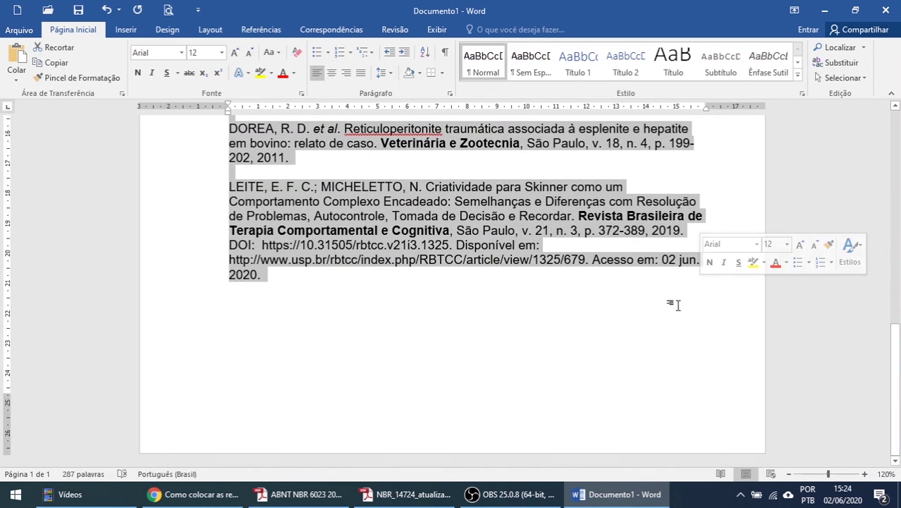
{"action": "scroll", "coordinate": [512, 329], "scroll_direction": "up", "scroll_amount": 15}
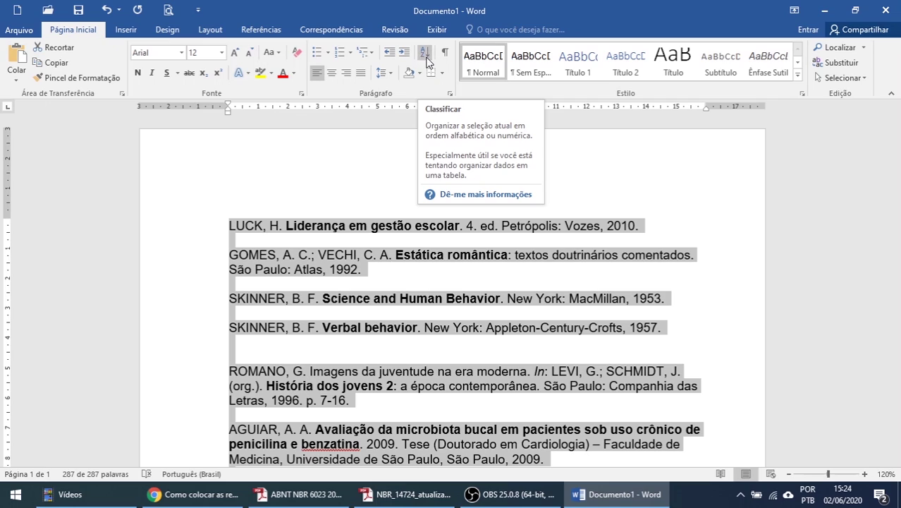
{"action": "left_click", "coordinate": [425, 54]}
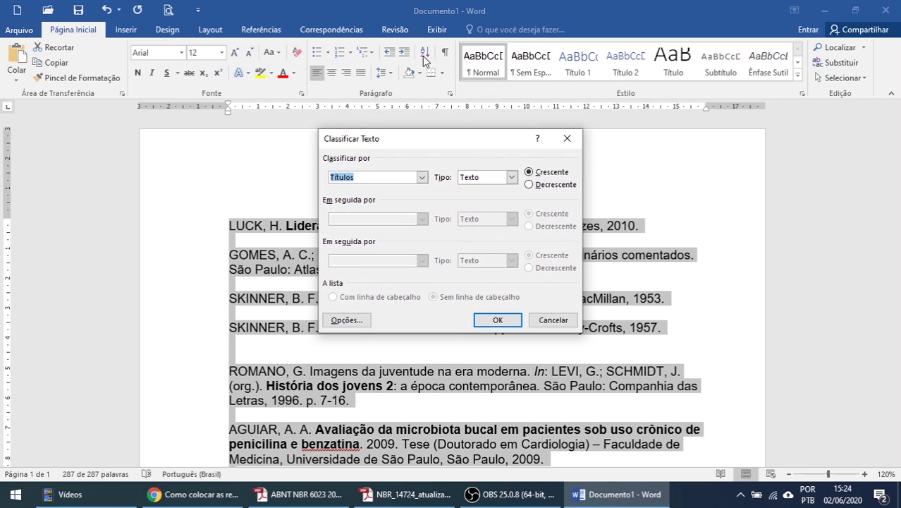
{"action": "left_click", "coordinate": [421, 178]}
{"action": "left_click", "coordinate": [349, 186]}
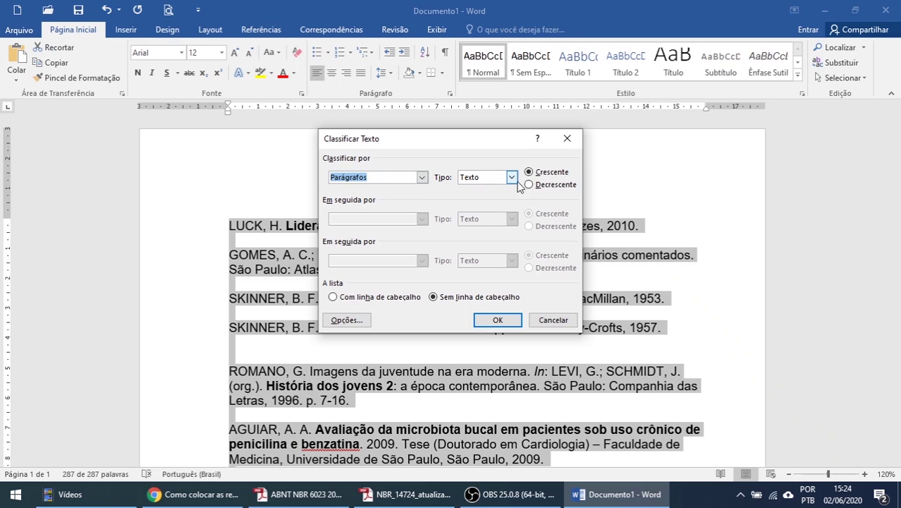
{"action": "left_click", "coordinate": [497, 320]}
Check the order of the sorted list and delete the blank lines gathered above the first reference.
{"action": "scroll", "coordinate": [297, 286], "scroll_direction": "down", "scroll_amount": 2}
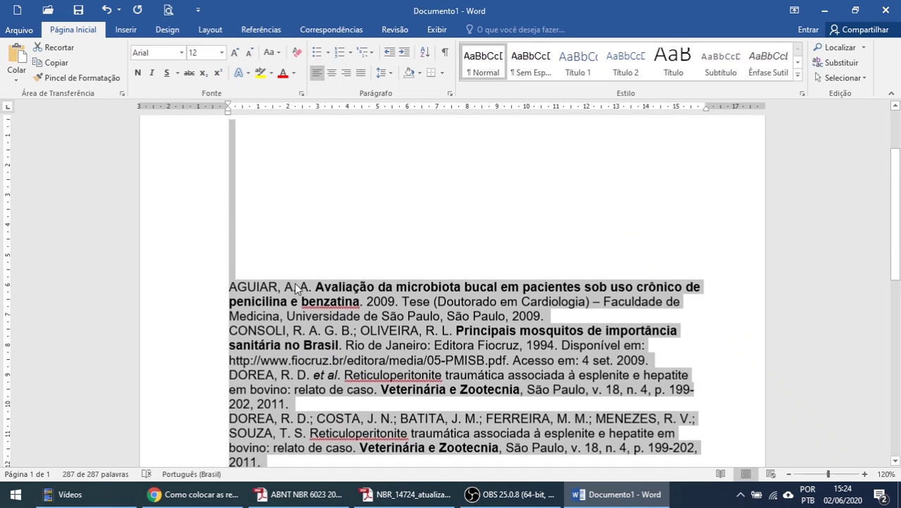
{"action": "scroll", "coordinate": [296, 286], "scroll_direction": "down", "scroll_amount": 7}
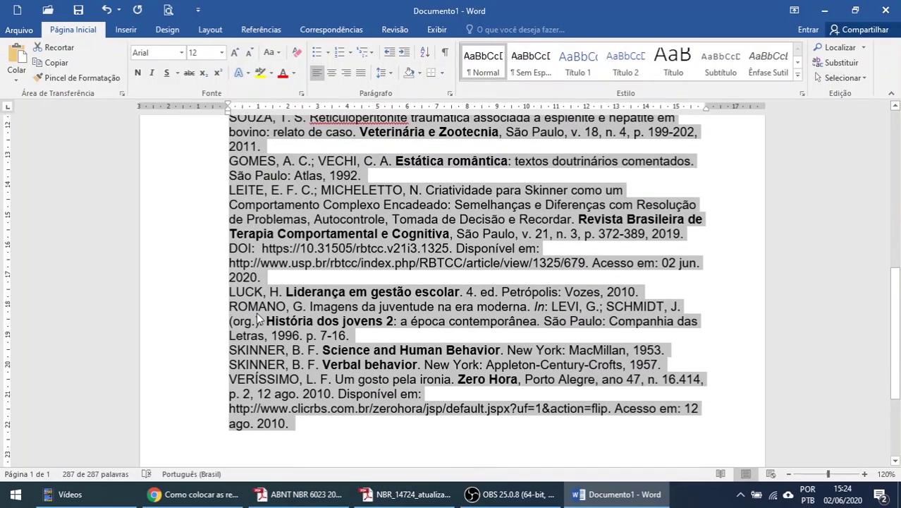
{"action": "scroll", "coordinate": [258, 319], "scroll_direction": "down", "scroll_amount": 3}
{"action": "scroll", "coordinate": [258, 319], "scroll_direction": "up", "scroll_amount": 11}
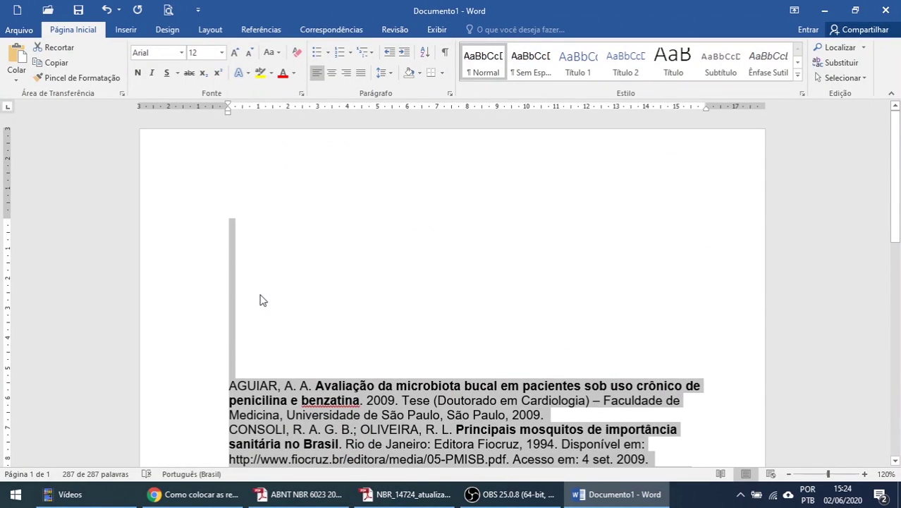
{"action": "left_click", "coordinate": [253, 231]}
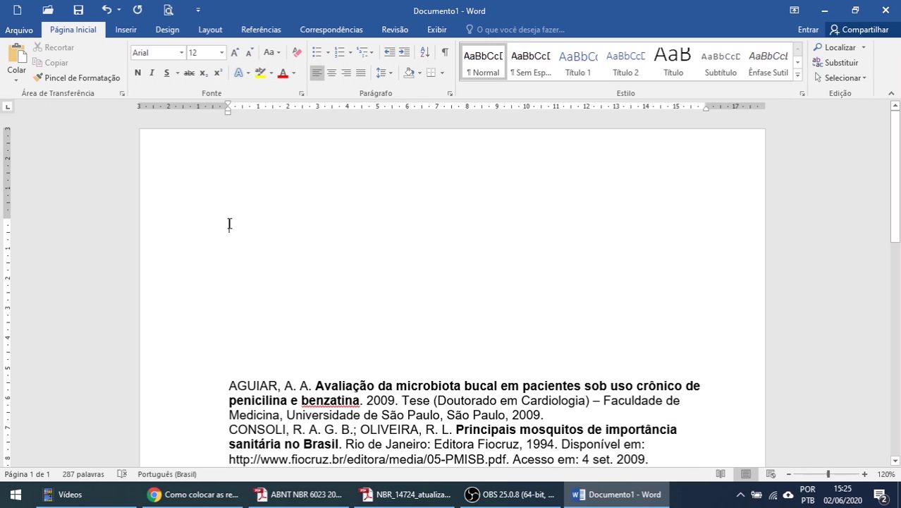
{"action": "left_click_drag", "start_coordinate": [229, 238], "coordinate": [234, 377]}
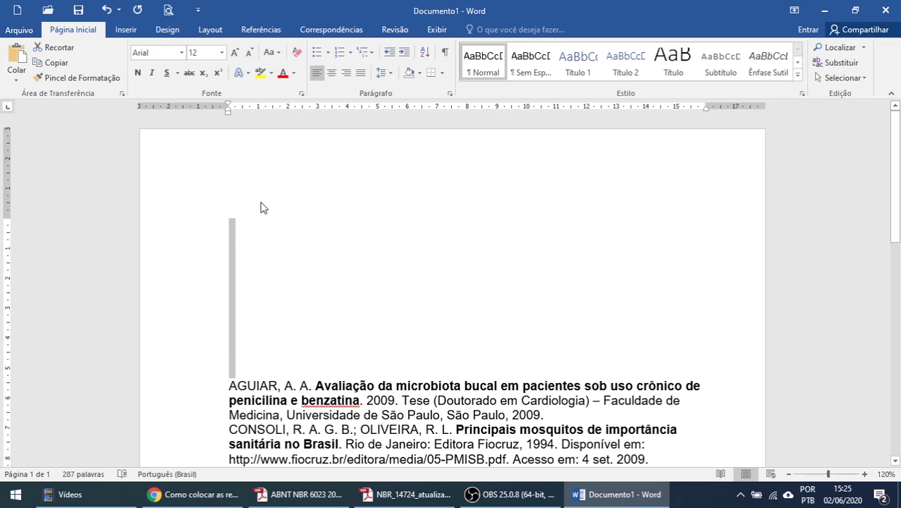
{"action": "key", "text": "Delete"}
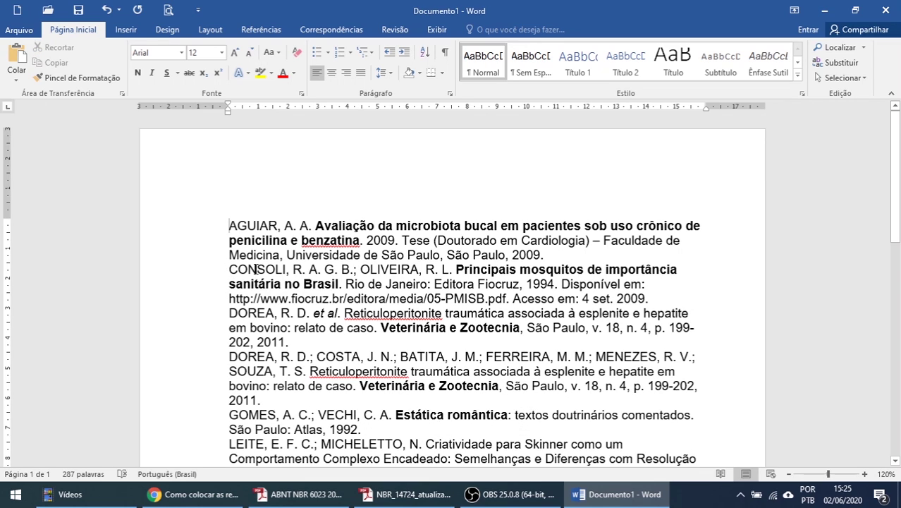
Insert a blank line before "Principais mosquitos de importância sanitária no Brasil" and before each of the two "Reticuloperitonite traumática" article references.
{"action": "scroll", "coordinate": [247, 268], "scroll_direction": "down", "scroll_amount": 1}
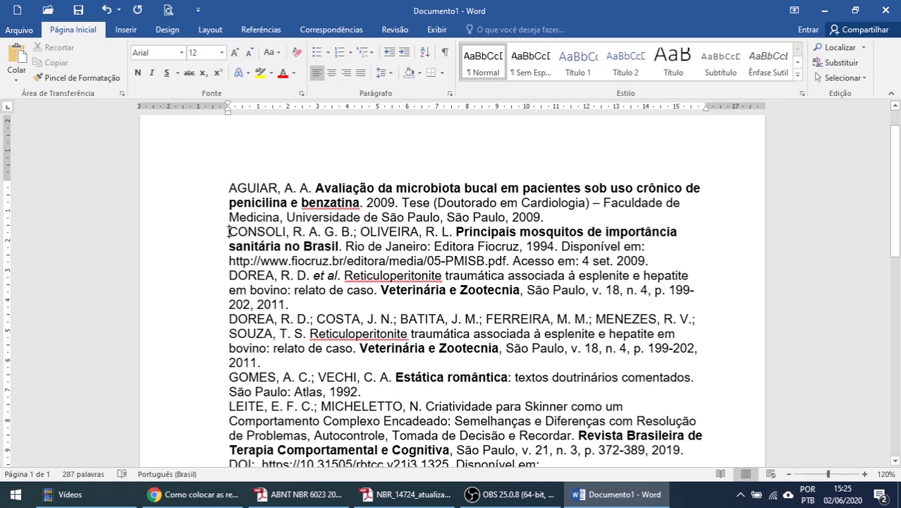
{"action": "left_click", "coordinate": [227, 232]}
{"action": "key", "text": "Return"}
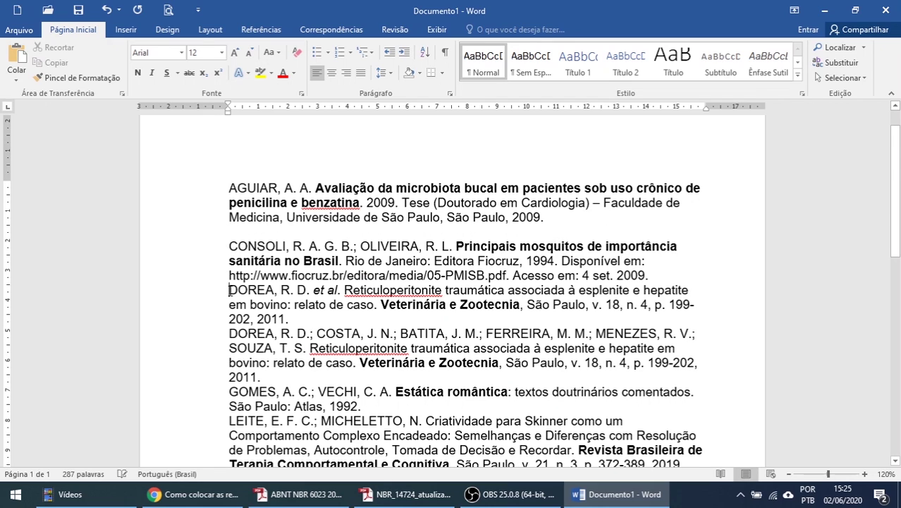
{"action": "key", "text": "Return"}
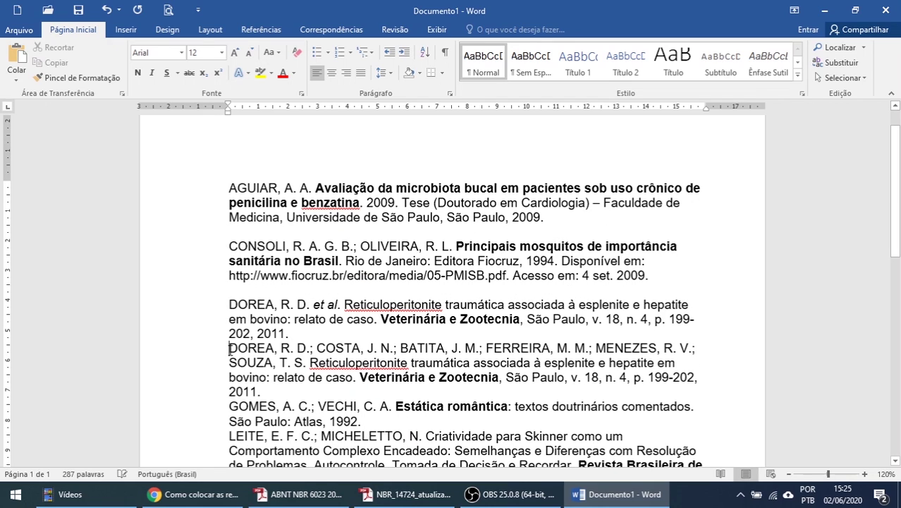
{"action": "left_click", "coordinate": [227, 347]}
{"action": "key", "text": "Return"}
Insert a blank line before the "Estática romântica" reference and before the "Criatividade para Skinner" article reference.
{"action": "scroll", "coordinate": [227, 347], "scroll_direction": "down", "scroll_amount": 3}
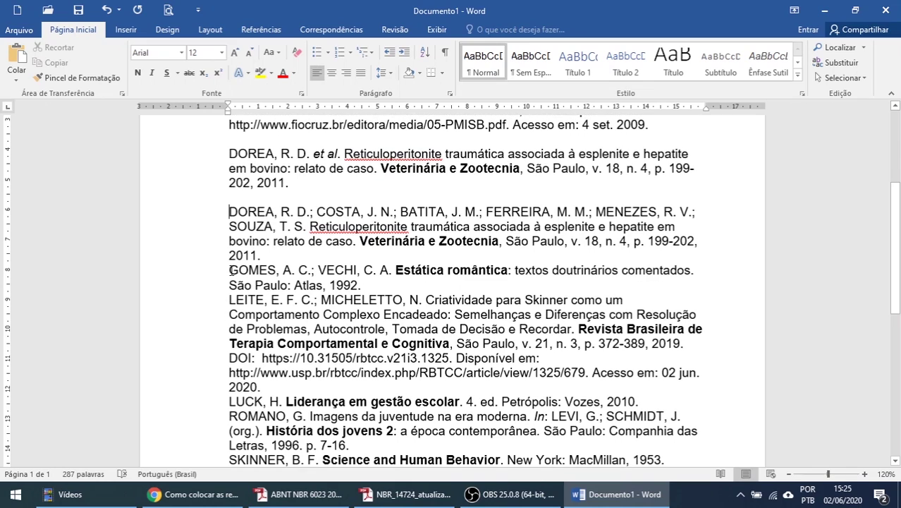
{"action": "left_click", "coordinate": [227, 277]}
{"action": "key", "text": "Return"}
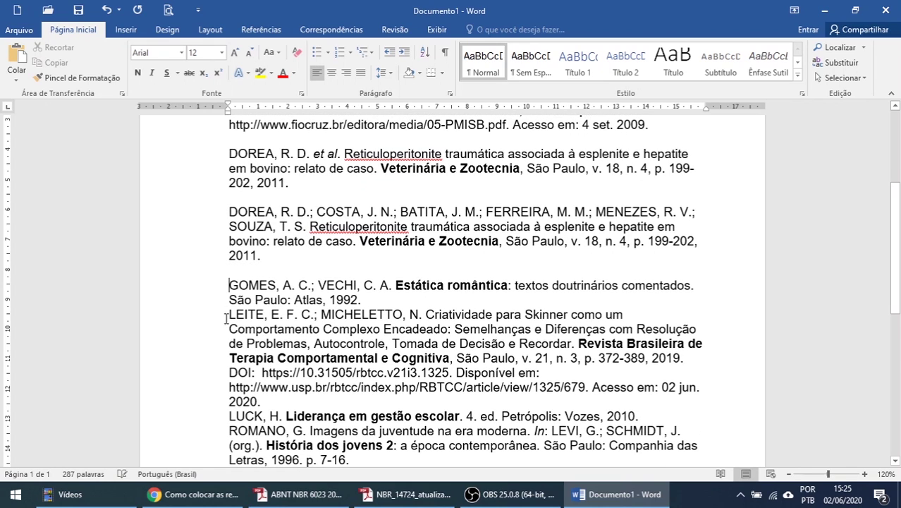
{"action": "left_click", "coordinate": [229, 317]}
{"action": "key", "text": "Return"}
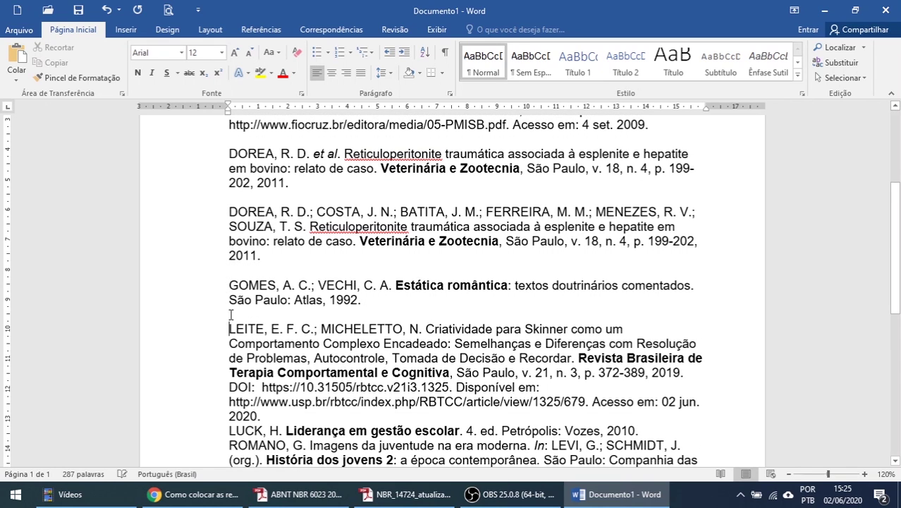
Insert a blank line before the "Liderança em gestão escolar" reference and before the "Science and Human Behavior" reference.
{"action": "scroll", "coordinate": [230, 314], "scroll_direction": "down", "scroll_amount": 3}
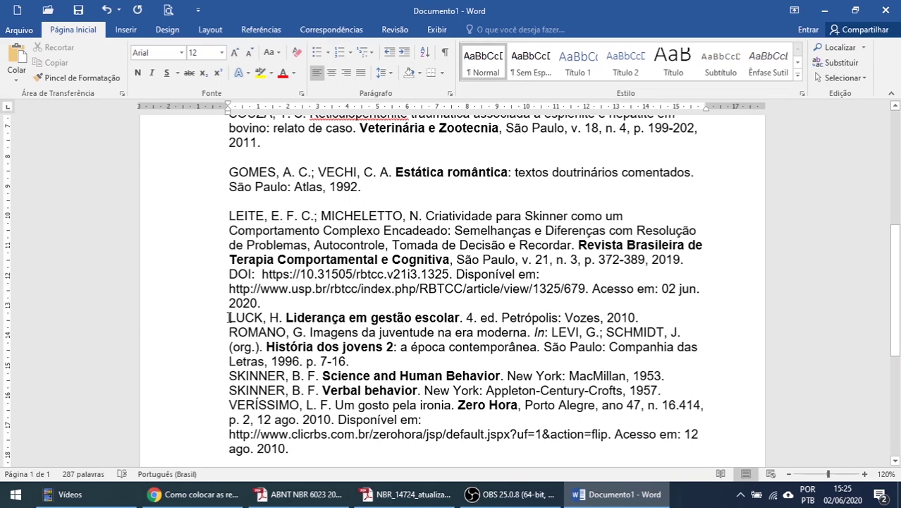
{"action": "key", "text": "Return"}
{"action": "scroll", "coordinate": [229, 303], "scroll_direction": "down", "scroll_amount": 3}
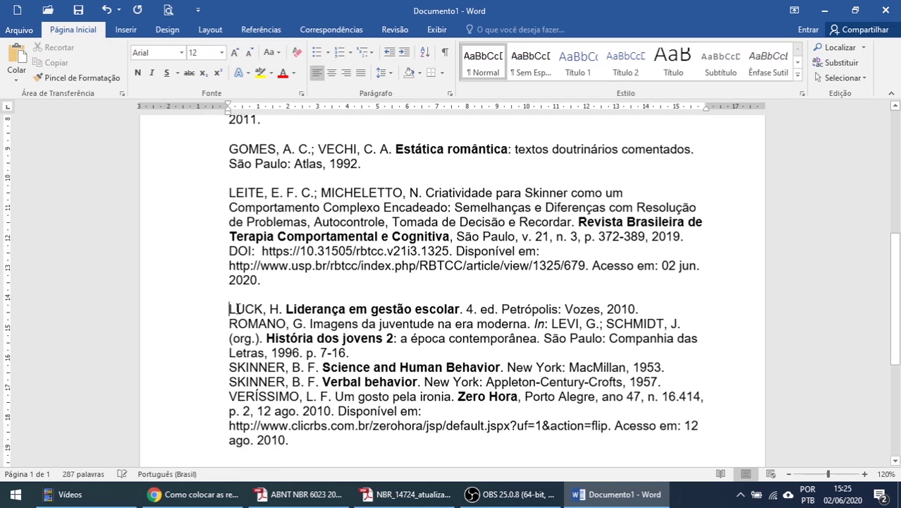
{"action": "key", "text": "Return"}
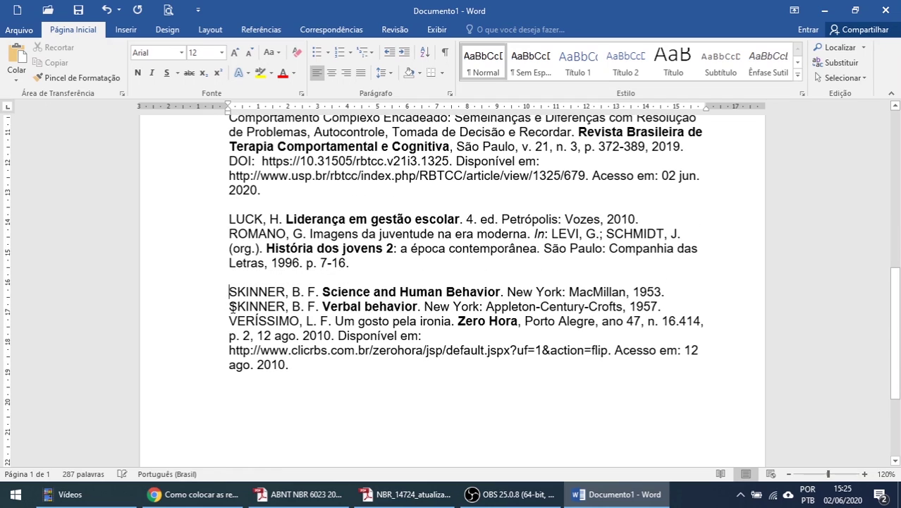
Insert a blank line before the "Verbal behavior" reference and before the "Um gosto pela ironia" reference.
{"action": "left_click", "coordinate": [228, 306]}
{"action": "key", "text": "Return"}
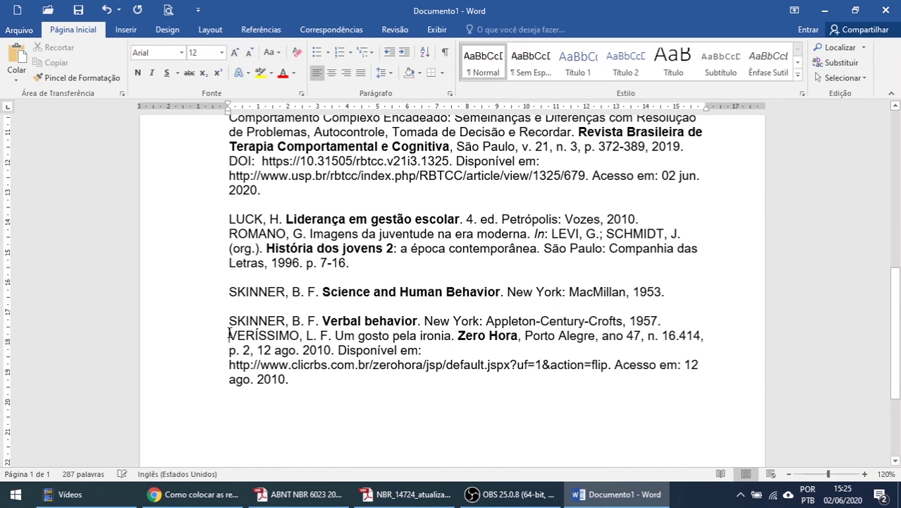
{"action": "left_click", "coordinate": [229, 335]}
{"action": "key", "text": "Return"}
{"action": "scroll", "coordinate": [240, 339], "scroll_direction": "down", "scroll_amount": 3}
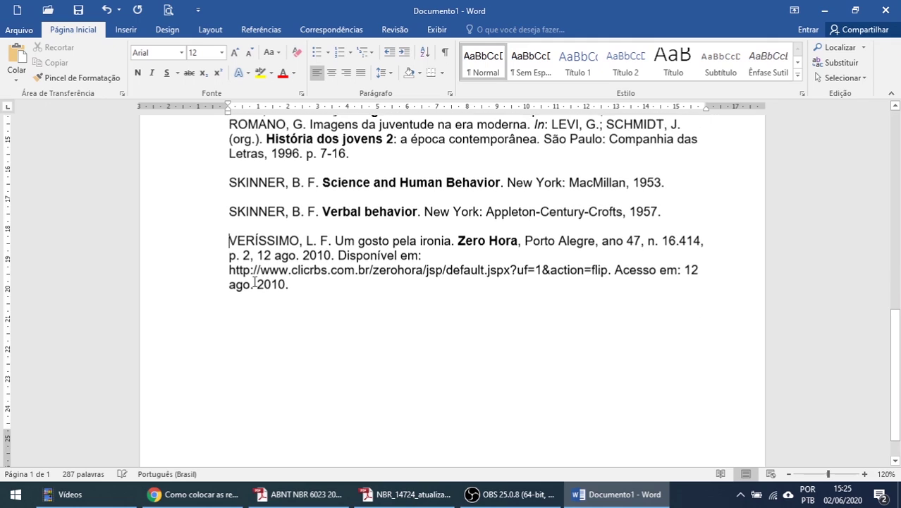
Check the spacing through the whole list and insert two blank lines above the first reference.
{"action": "scroll", "coordinate": [254, 282], "scroll_direction": "up", "scroll_amount": 15}
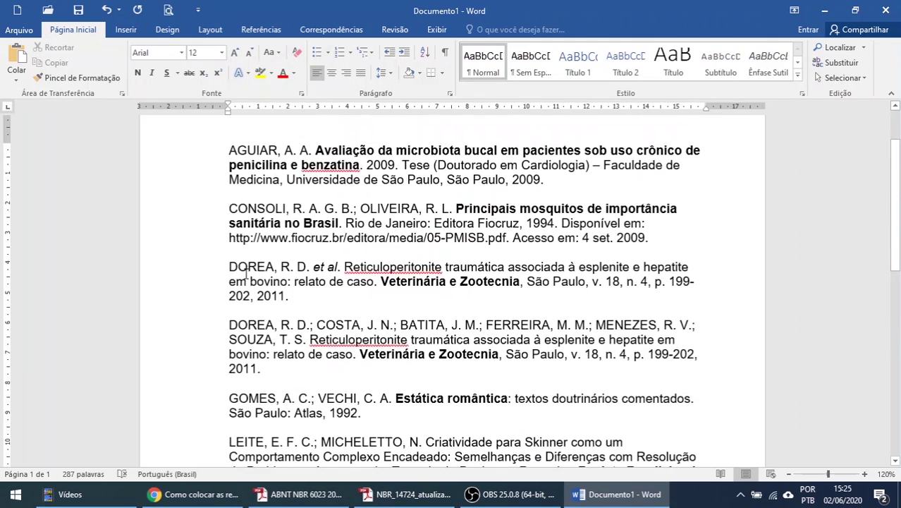
{"action": "scroll", "coordinate": [226, 254], "scroll_direction": "up", "scroll_amount": 3}
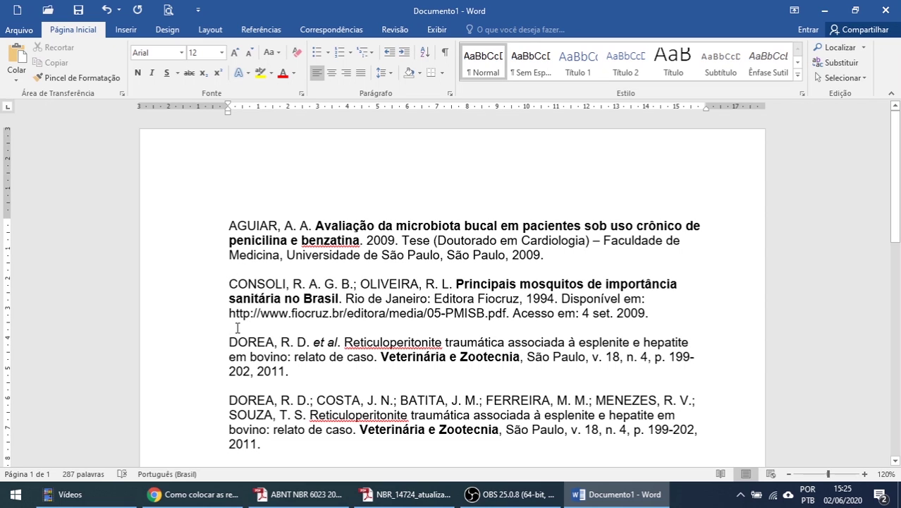
{"action": "scroll", "coordinate": [342, 286], "scroll_direction": "down", "scroll_amount": 15}
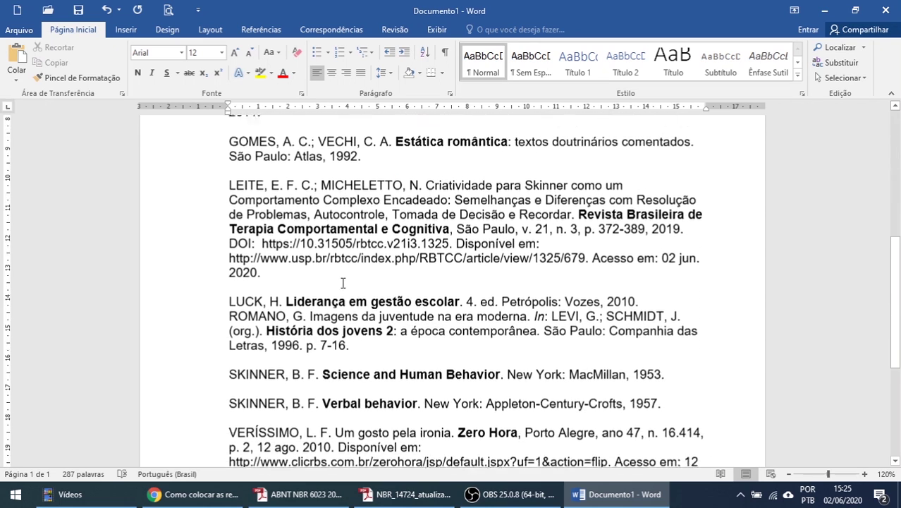
{"action": "scroll", "coordinate": [342, 286], "scroll_direction": "down", "scroll_amount": 3}
{"action": "scroll", "coordinate": [340, 280], "scroll_direction": "up", "scroll_amount": 13}
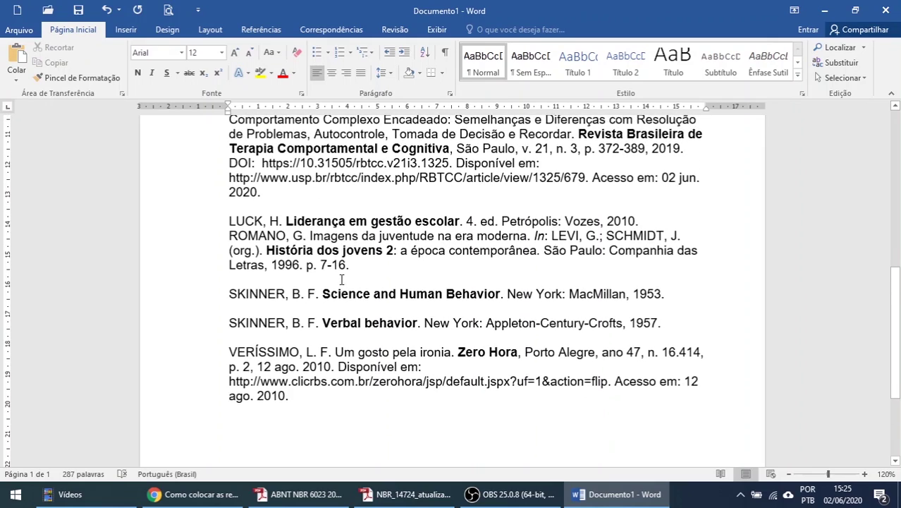
{"action": "scroll", "coordinate": [342, 280], "scroll_direction": "up", "scroll_amount": 5}
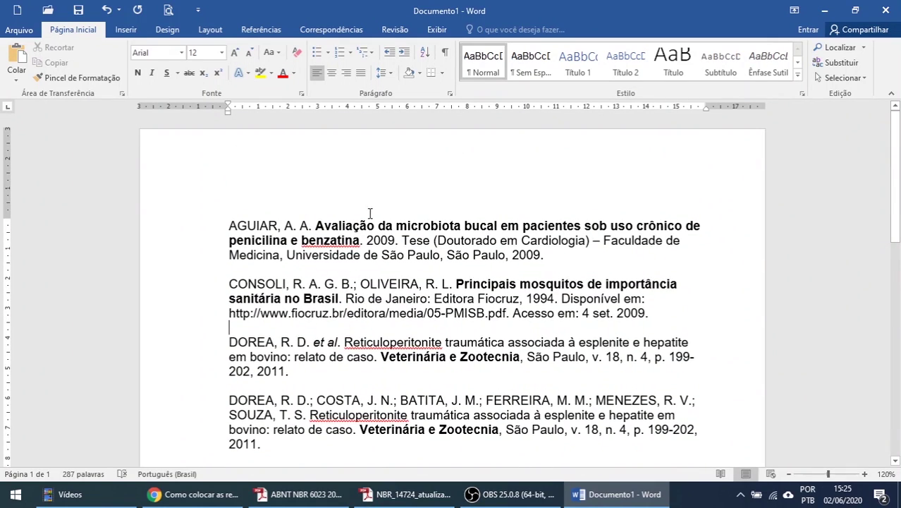
{"action": "left_click", "coordinate": [229, 225]}
{"action": "key", "text": "Return"}
{"action": "key", "text": "Return"}
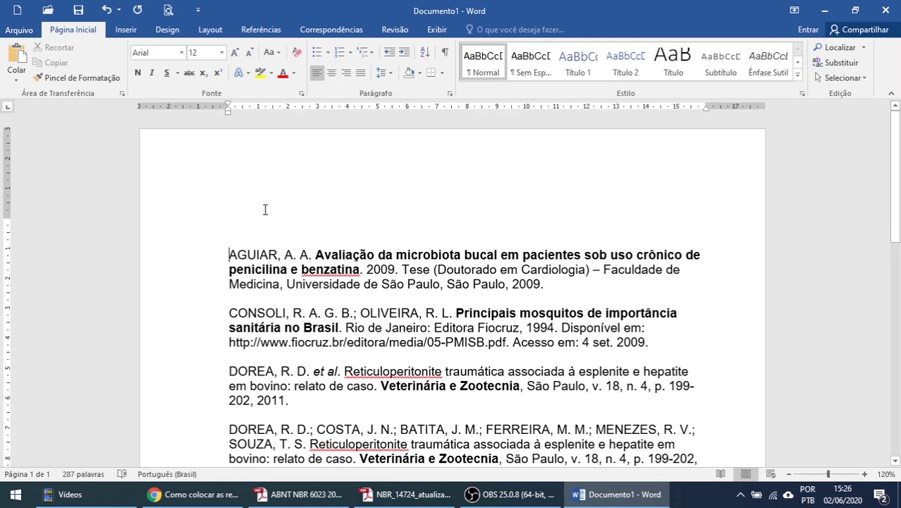
Centre the first empty line of the page and enter the heading "REFERÊNCIAS" on it.
{"action": "left_click", "coordinate": [262, 217]}
{"action": "left_click", "coordinate": [332, 74]}
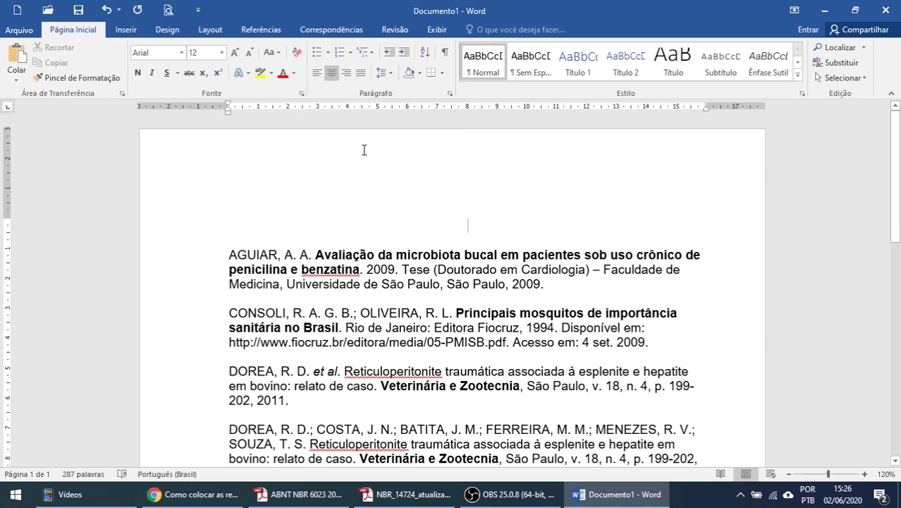
{"action": "type", "text": "REFER"}
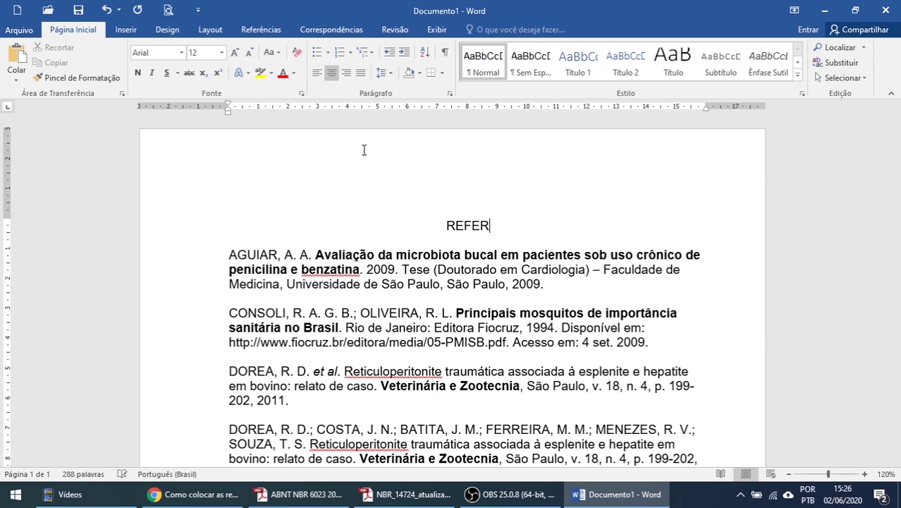
{"action": "type", "text": "ÊNCIAS"}
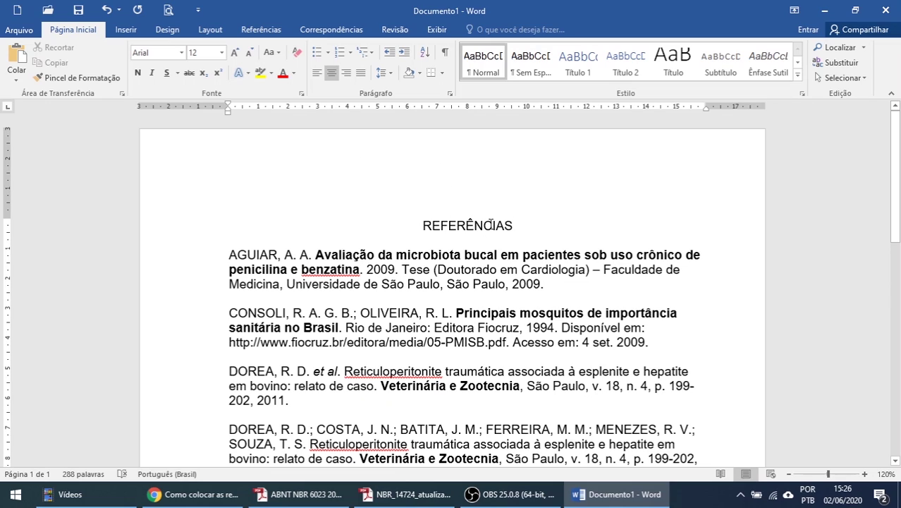
Make the "REFERÊNCIAS" heading bold.
{"action": "left_click_drag", "start_coordinate": [512, 227], "coordinate": [422, 224]}
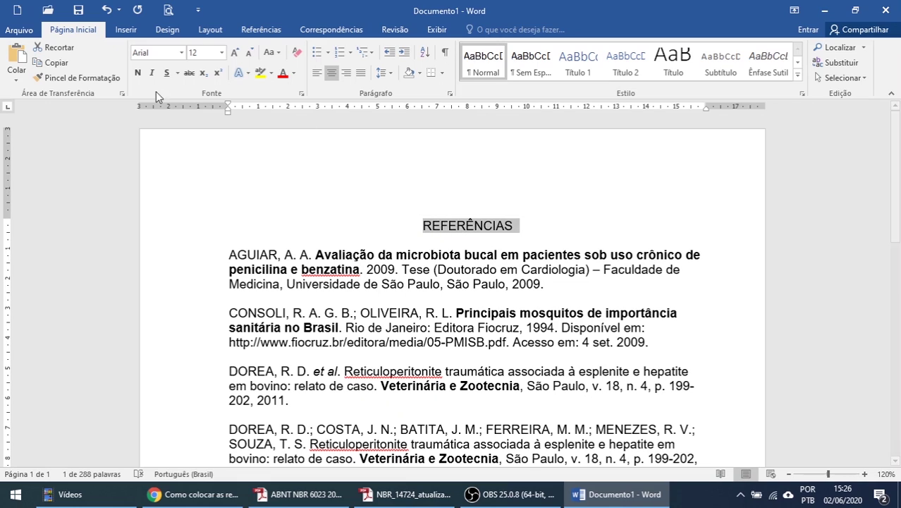
{"action": "left_click", "coordinate": [138, 75]}
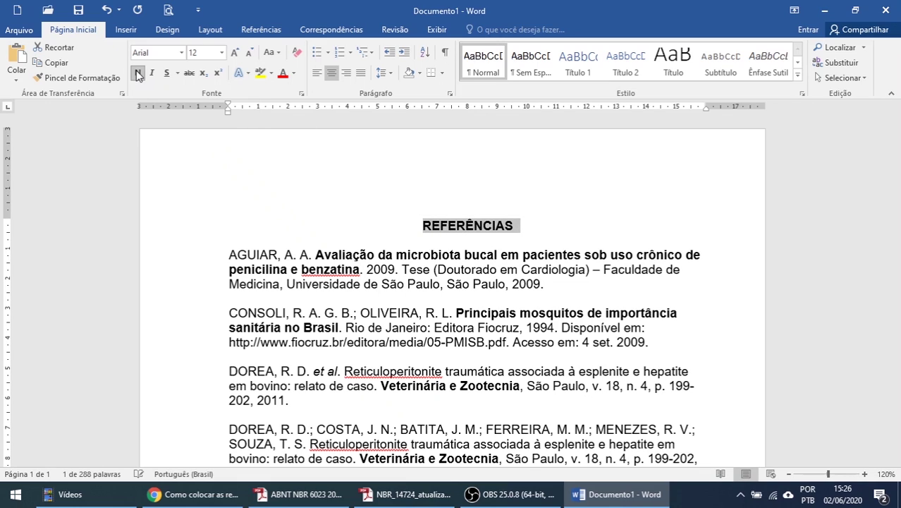
{"action": "left_click", "coordinate": [466, 228]}
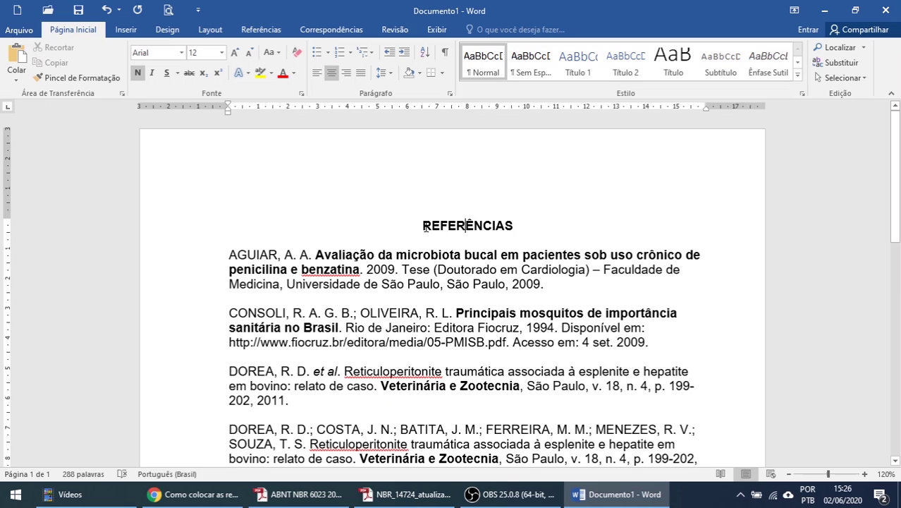
{"action": "left_click_drag", "start_coordinate": [420, 225], "coordinate": [514, 225]}
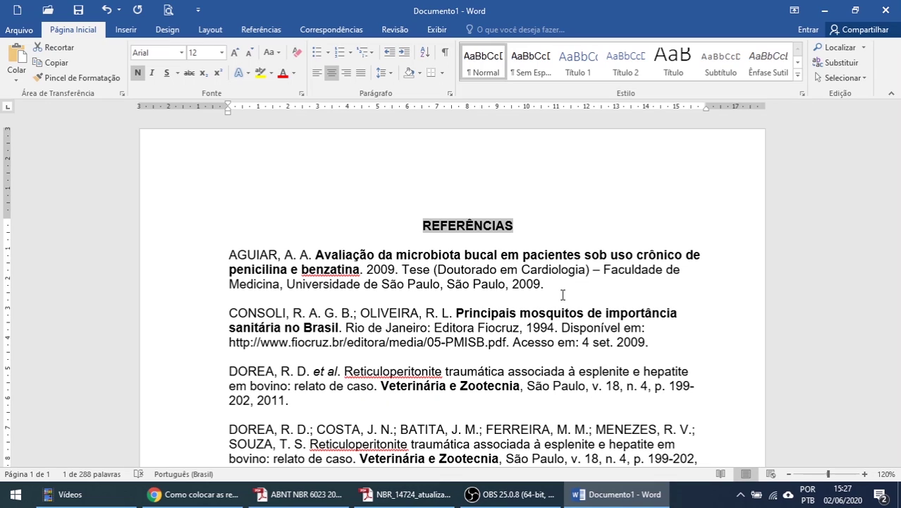
{"action": "left_click", "coordinate": [431, 241]}
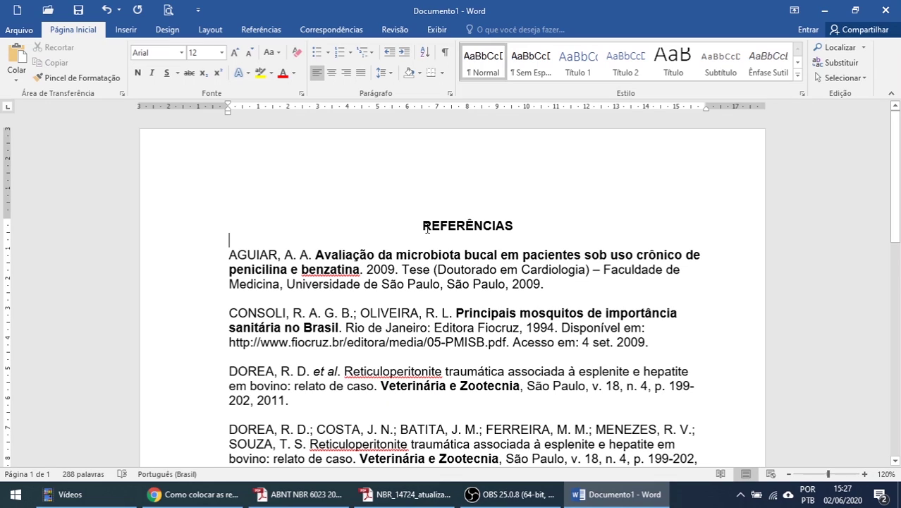